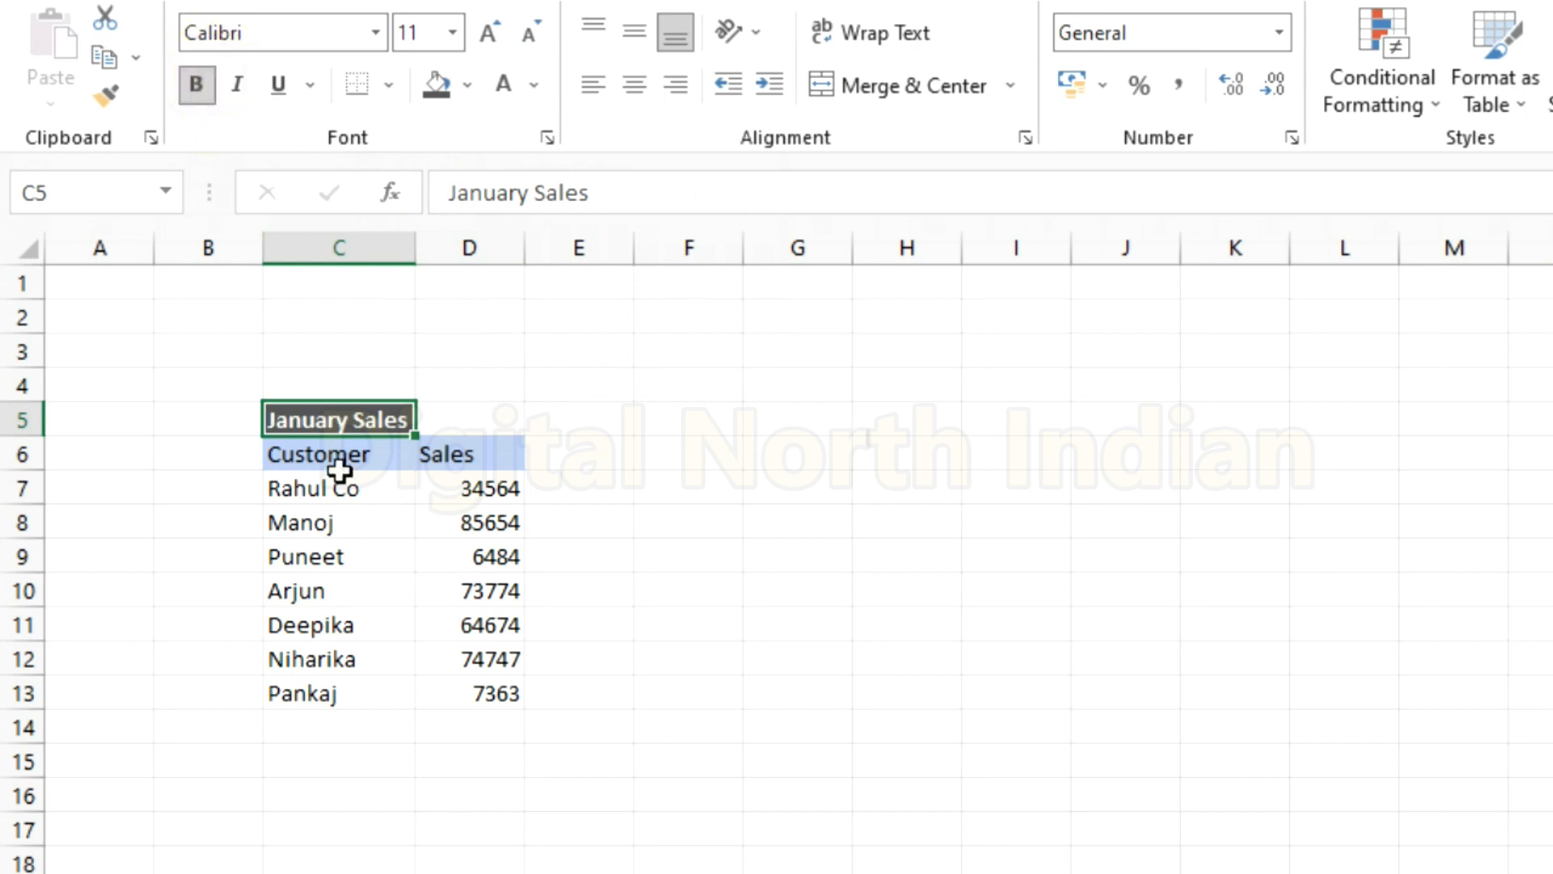
# Step: Apply all borders to the customer sales table in C6:D13
pyautogui.click(388, 84)
pyautogui.click(426, 375)
pyautogui.click(485, 858)
# Step: Enter the label "Total" in cell C14 below the customer list
pyautogui.click(318, 730)
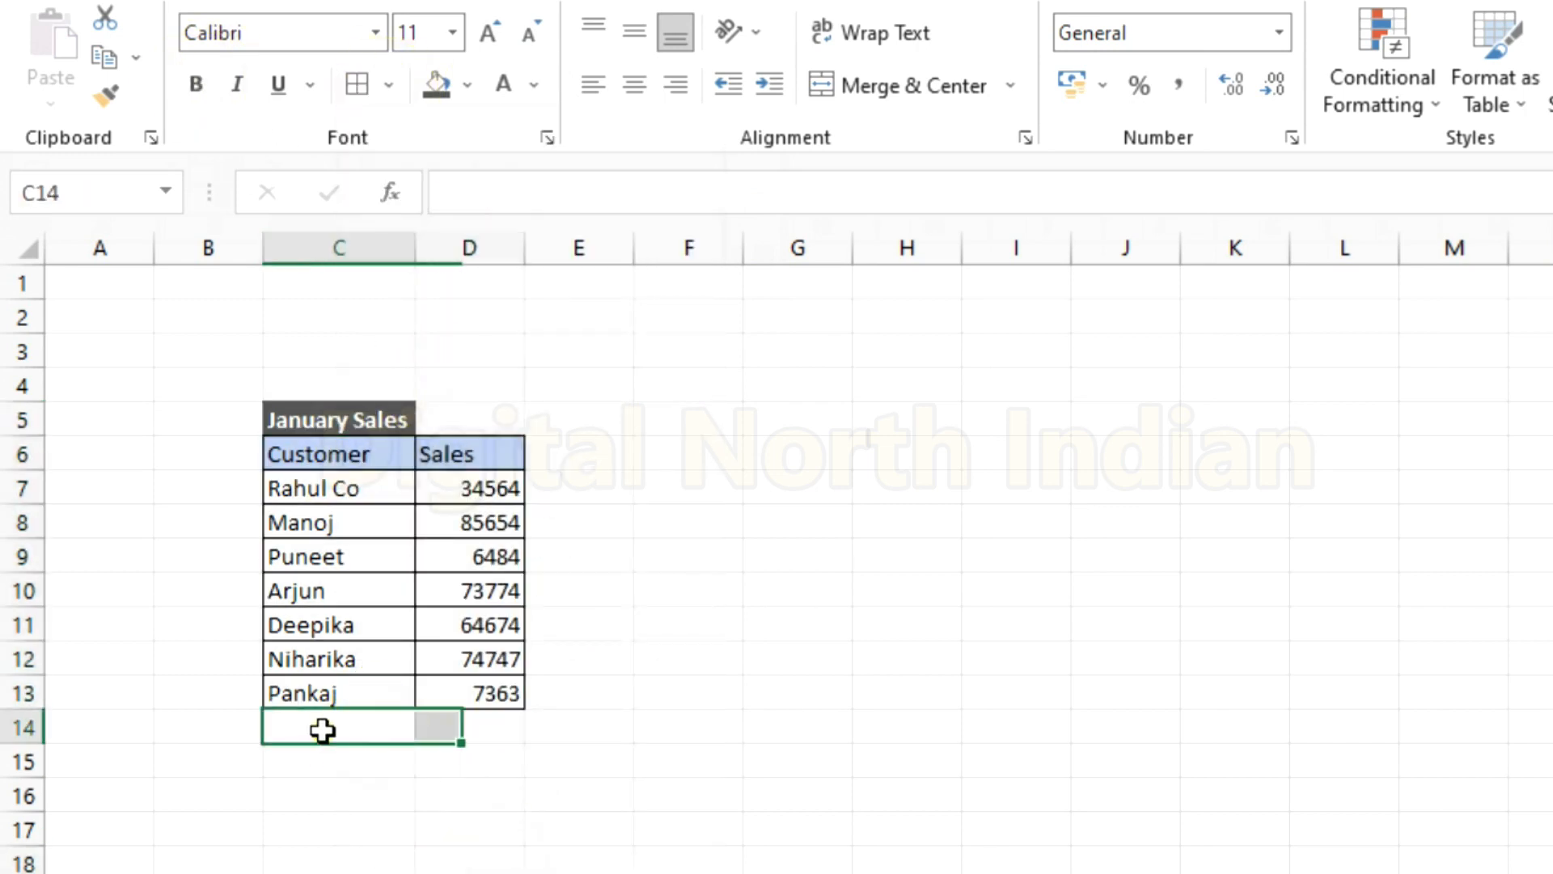
pyautogui.write('Tota;l')
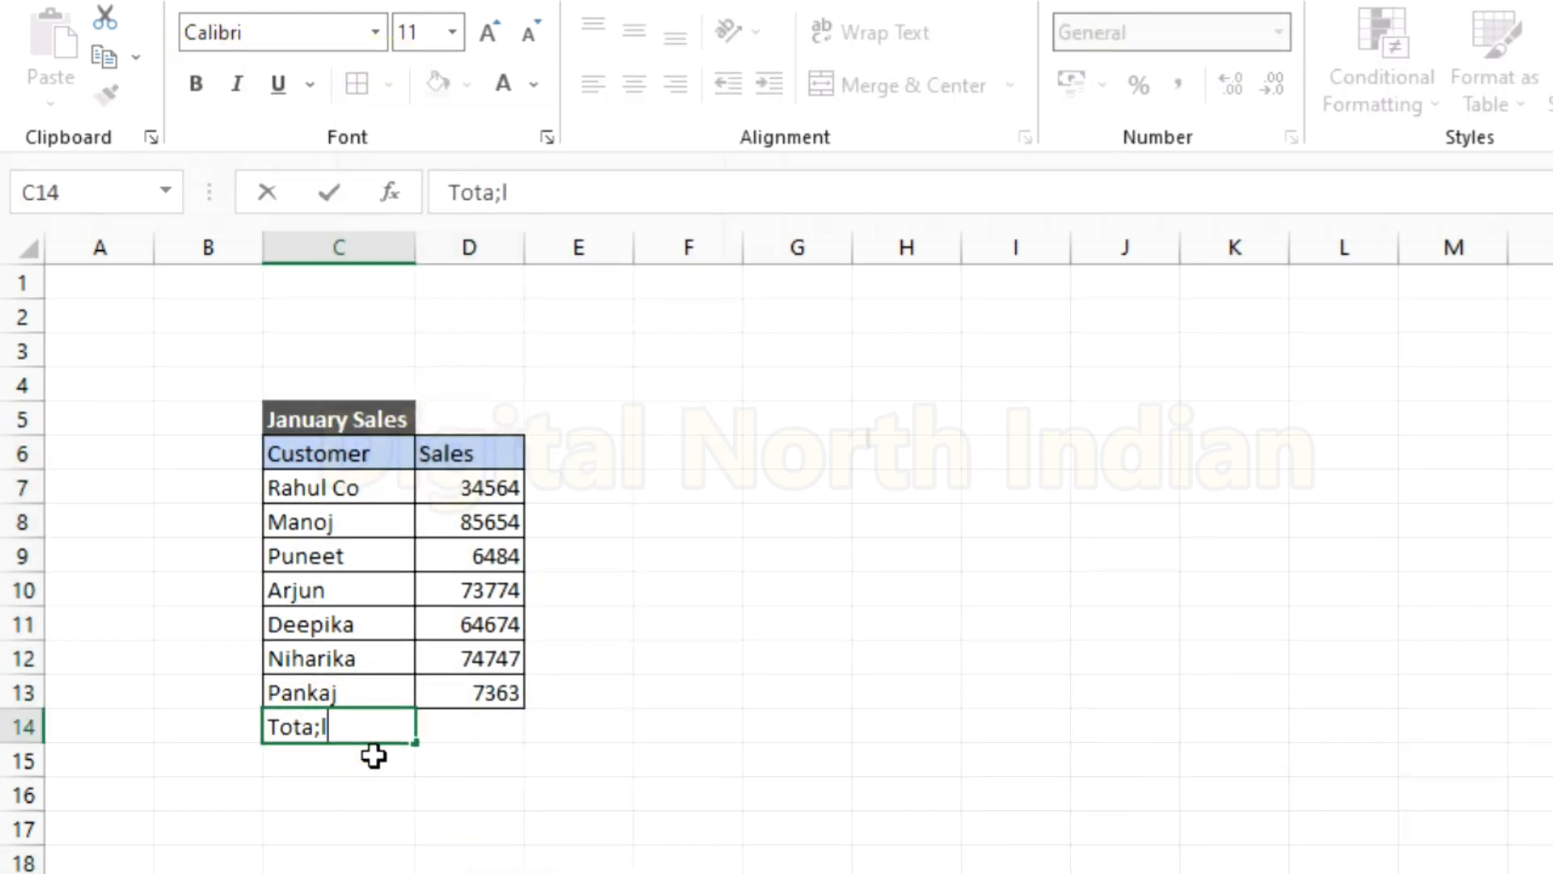
pyautogui.press('BackSpace')
pyautogui.press('BackSpace')
pyautogui.write('l')
pyautogui.press('Tab')
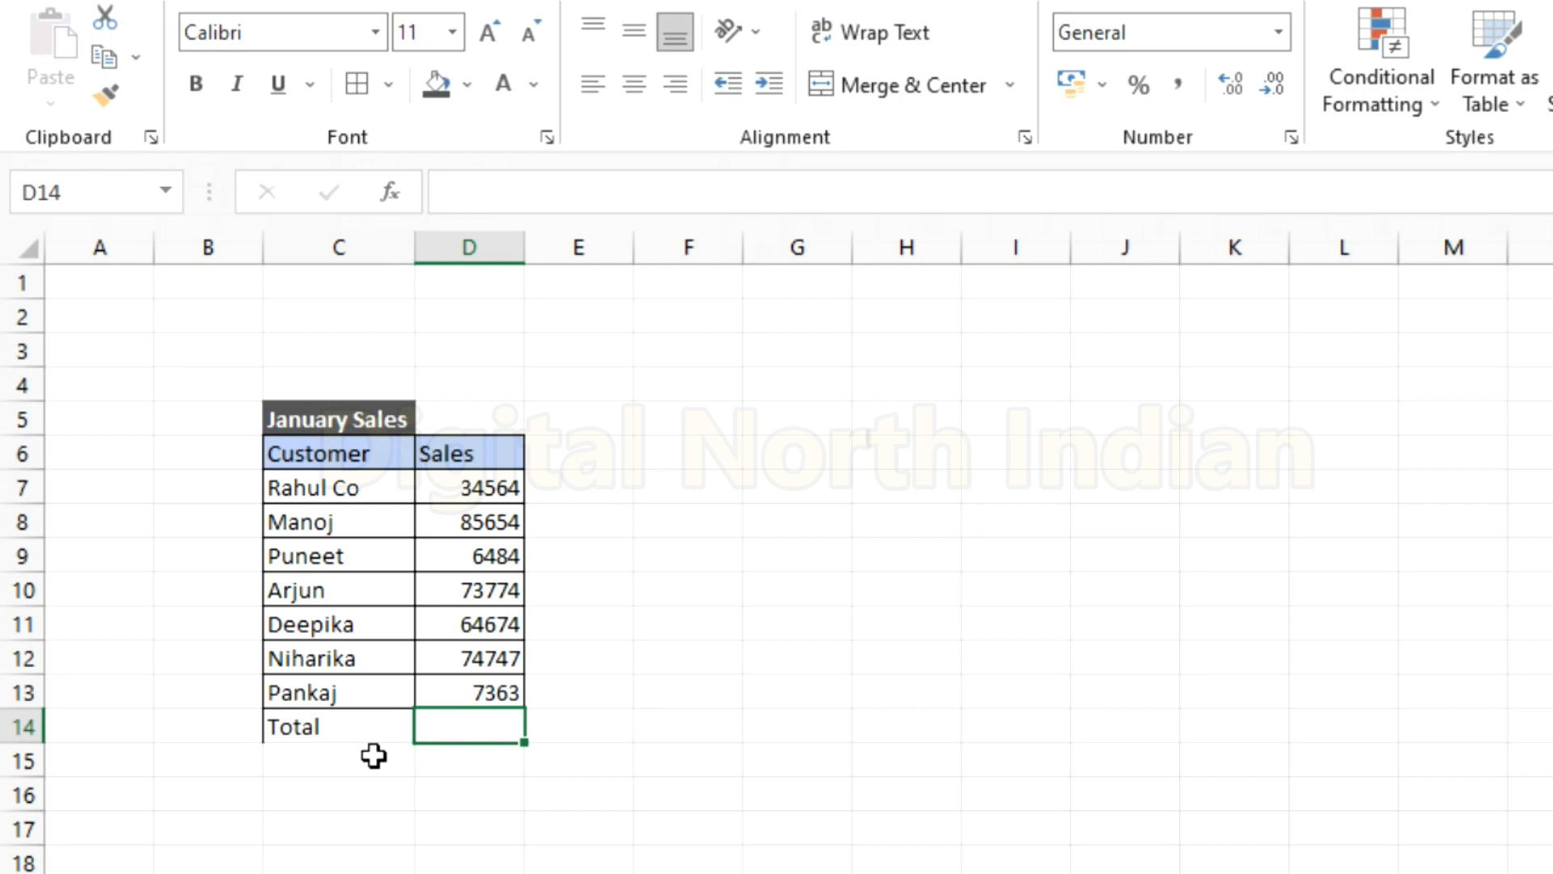
# Step: Sum the January sales figures D7:D13 in cell D14 with AutoSum
pyautogui.press('alt')
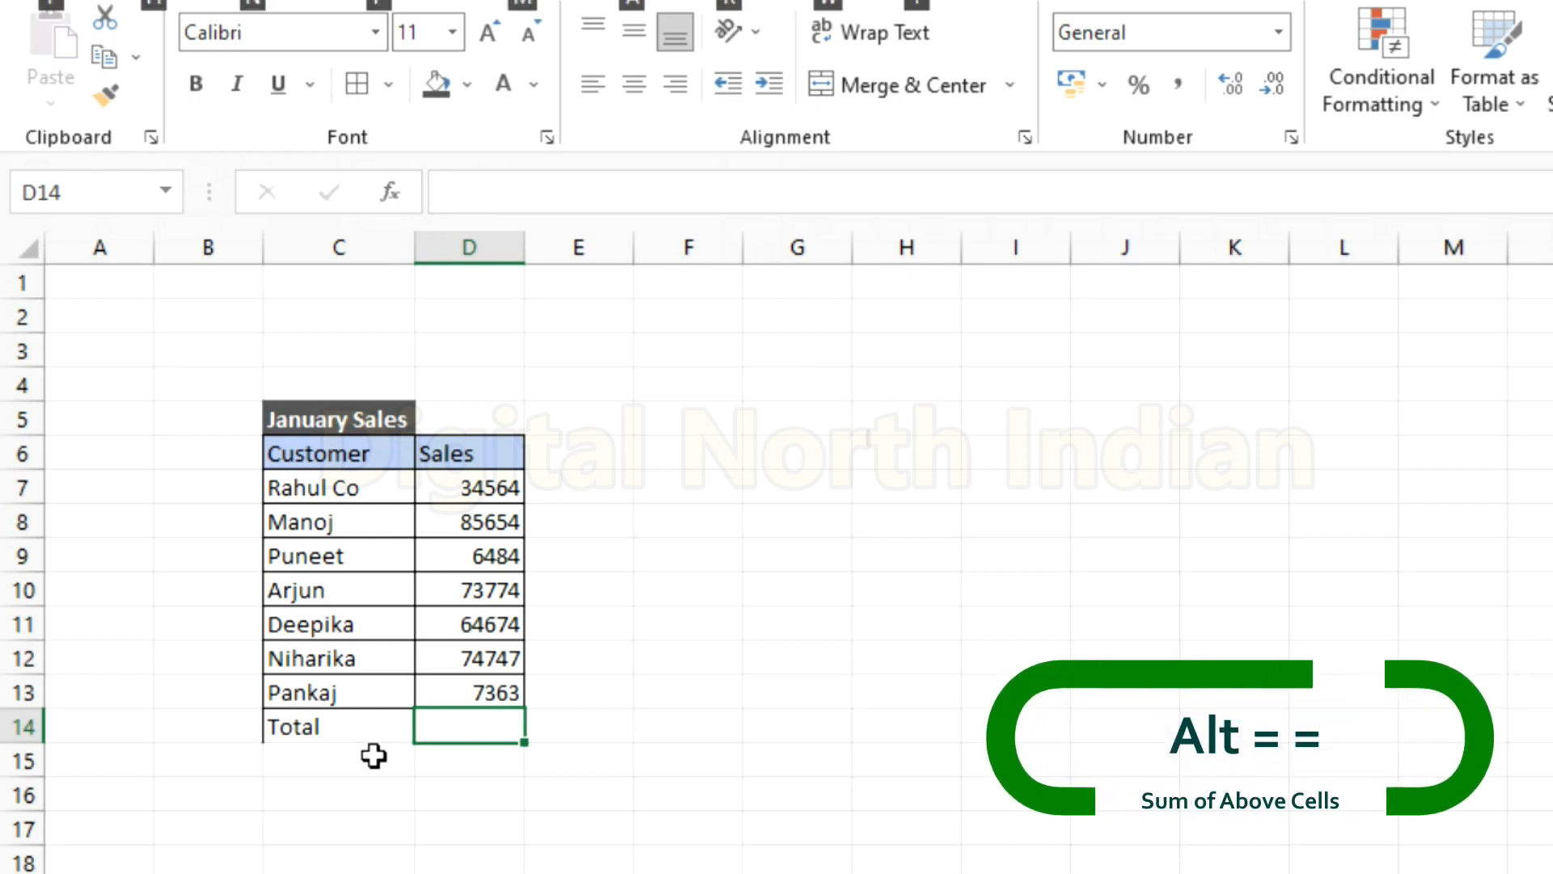
pyautogui.hotkey('alt', '=')
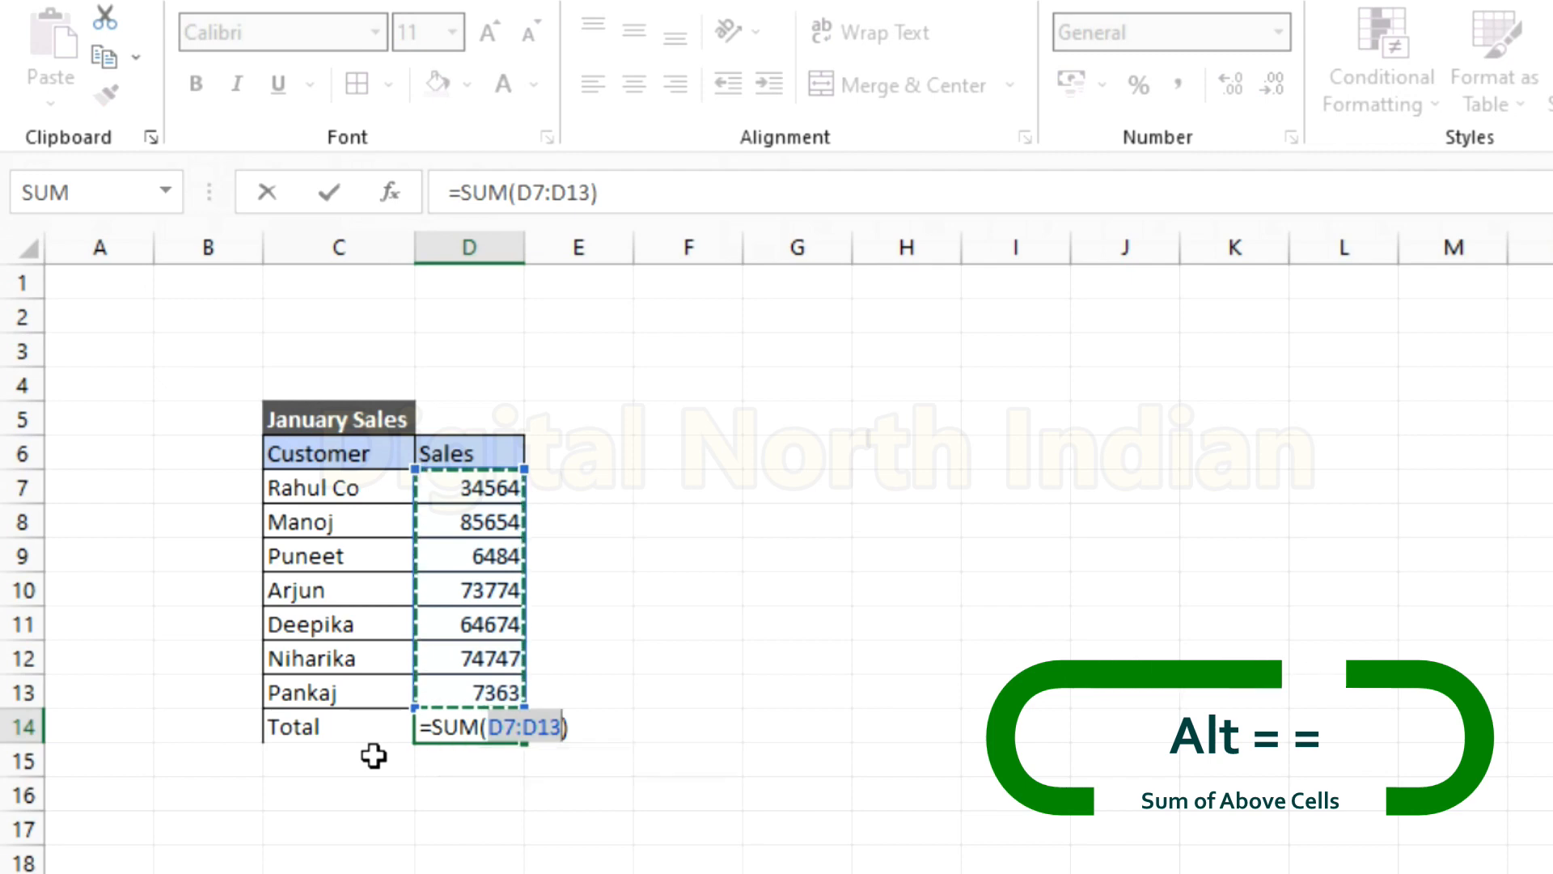
pyautogui.hotkey('alt', '=')
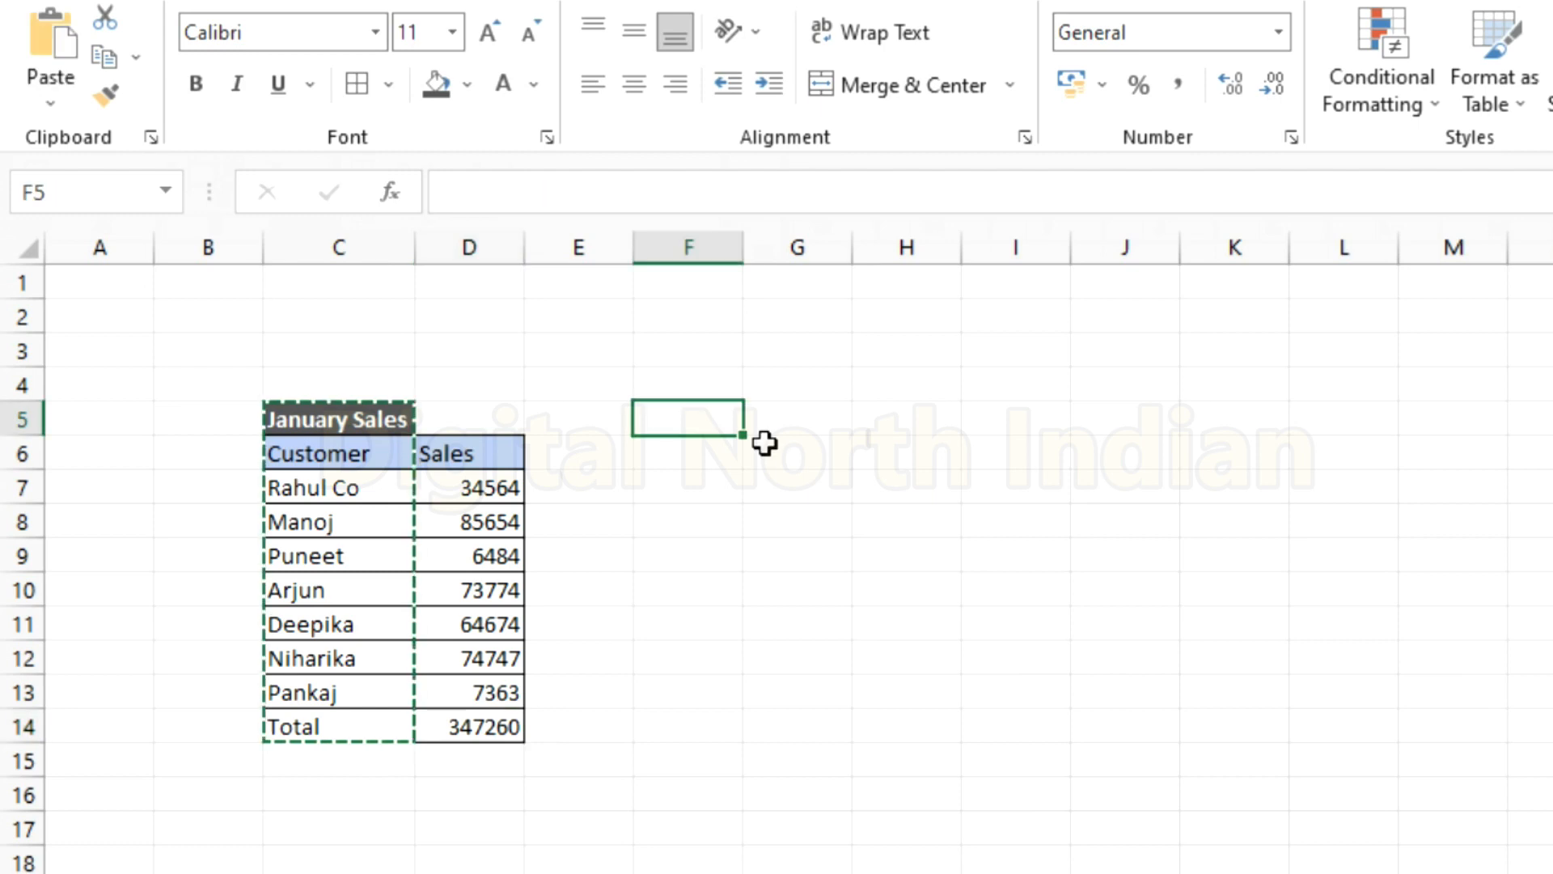
# Step: Paste the copied range C5:C14 at F5 and autofit the width of column F
pyautogui.write('January Sales Customer Rahul Co Manoj Puneet Arjun Deepika Niharika Pankaj Total')
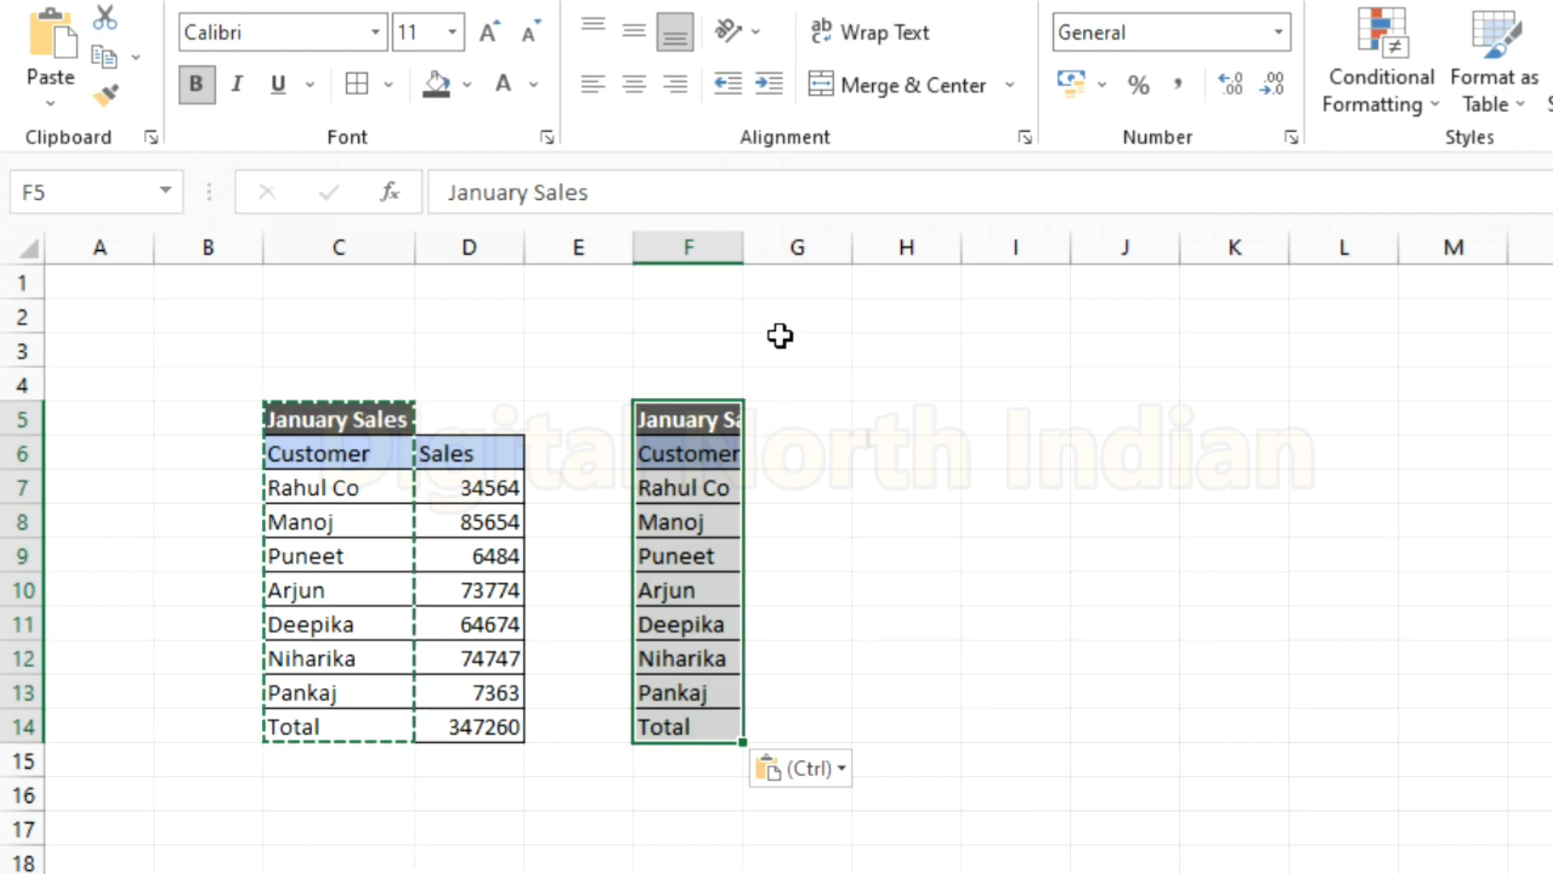
pyautogui.doubleClick(743, 246)
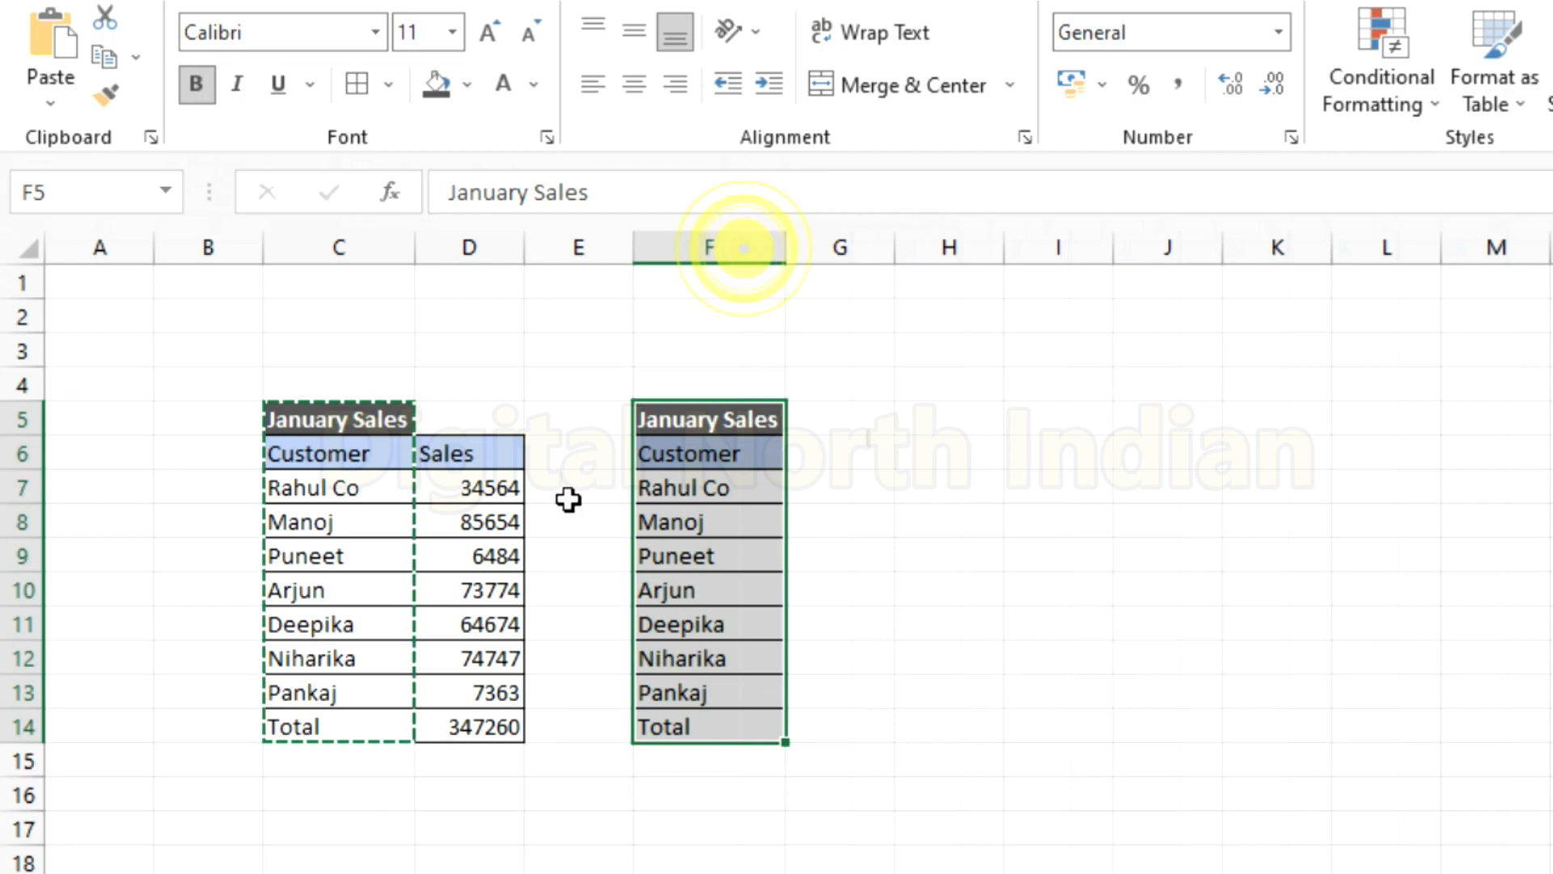
pyautogui.click(400, 855)
# Step: Replace the customer name in C7 with another name and compare it with the pasted copy in F7
pyautogui.click(349, 486)
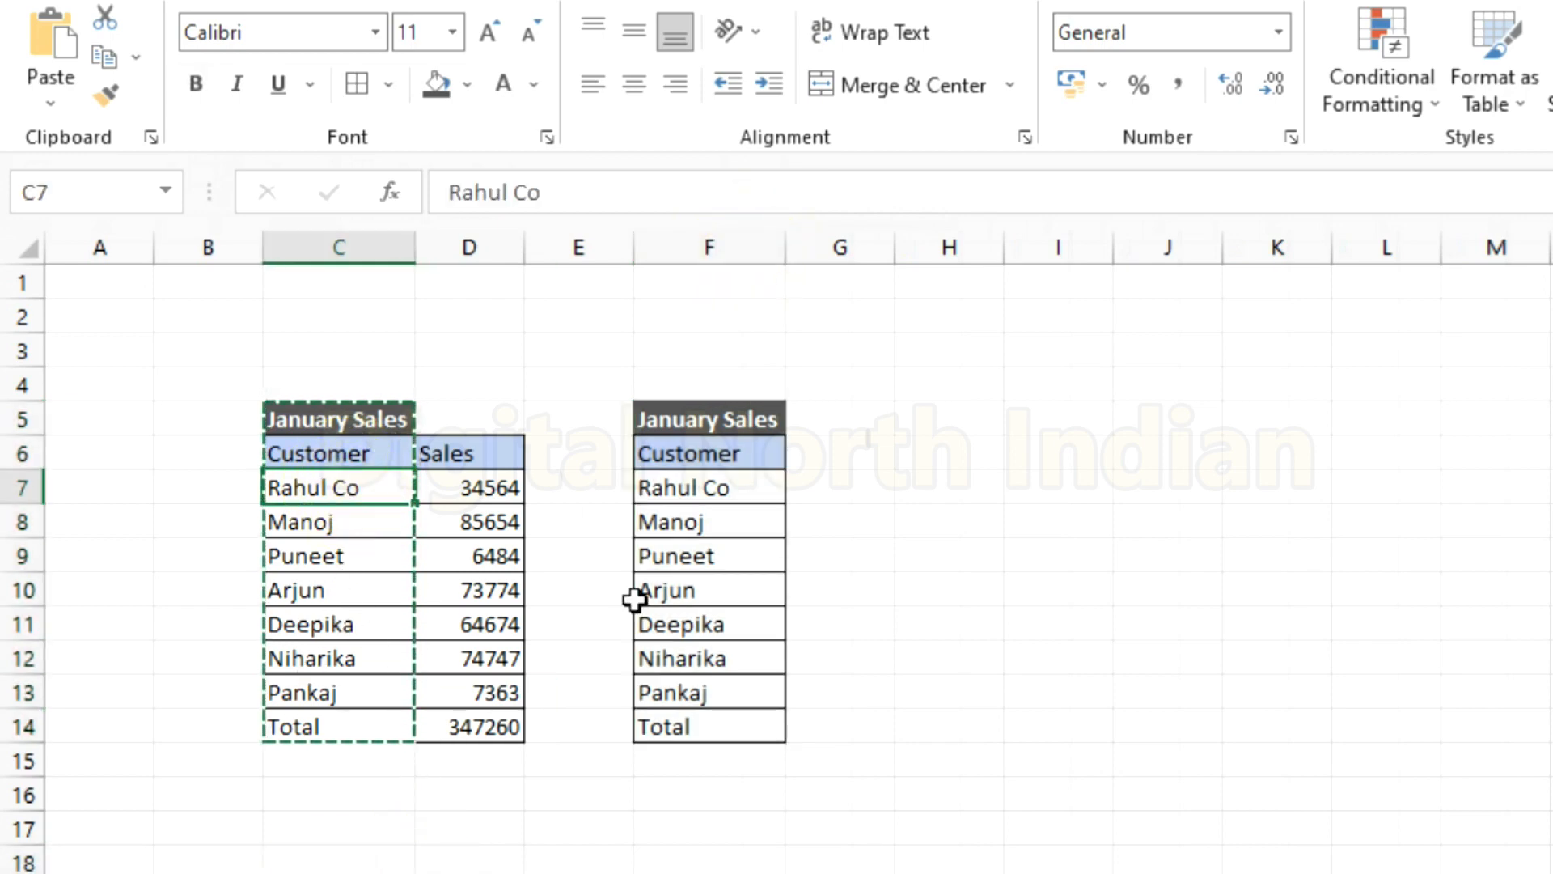
pyautogui.write('Ajay')
pyautogui.press('Return')
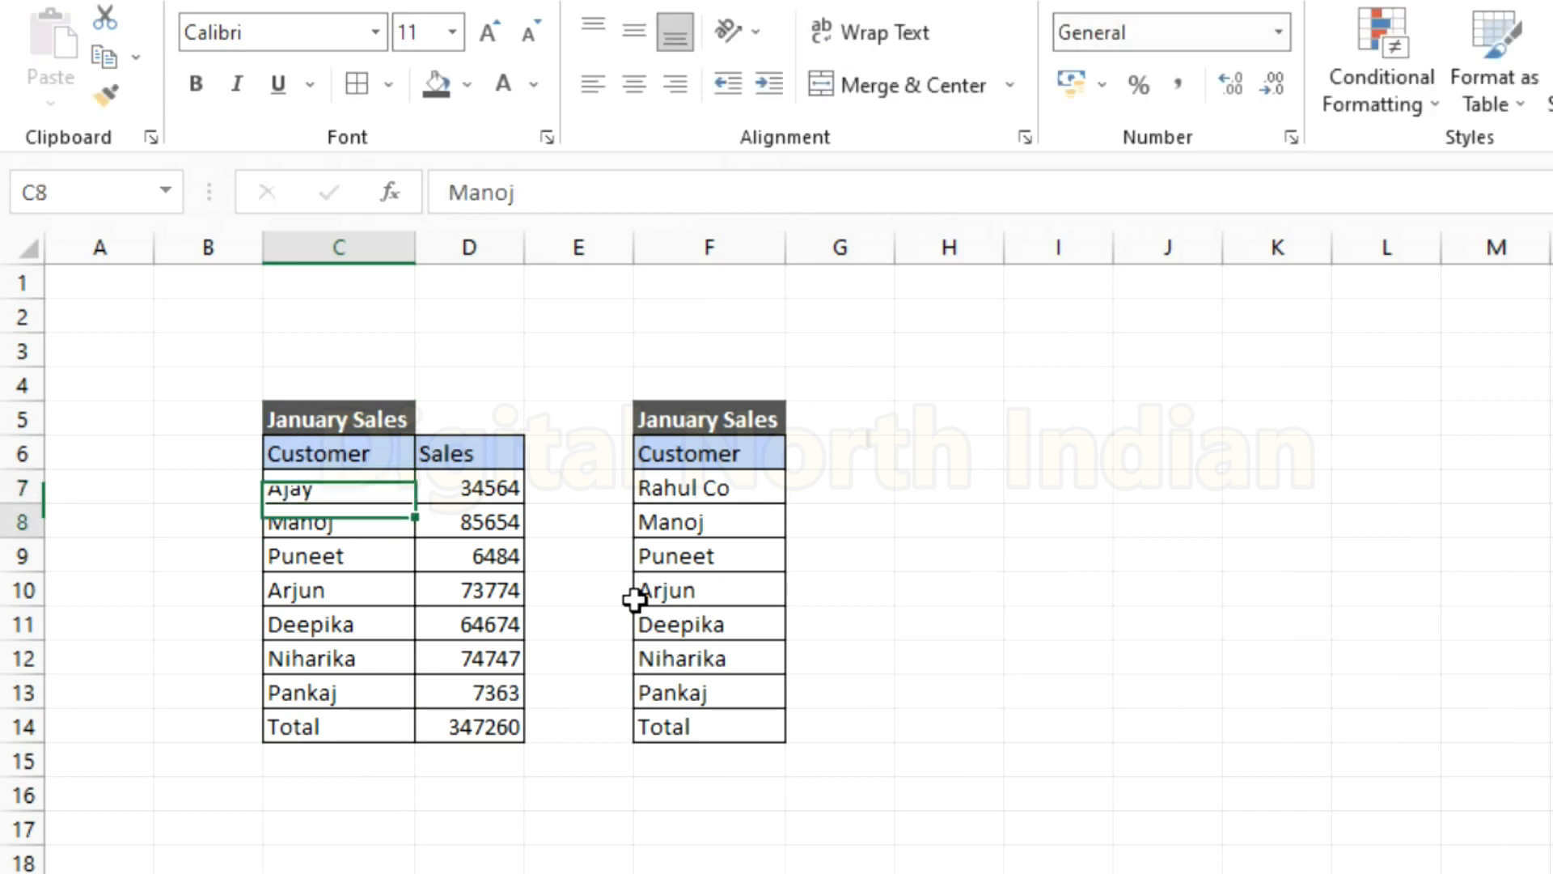
pyautogui.click(717, 480)
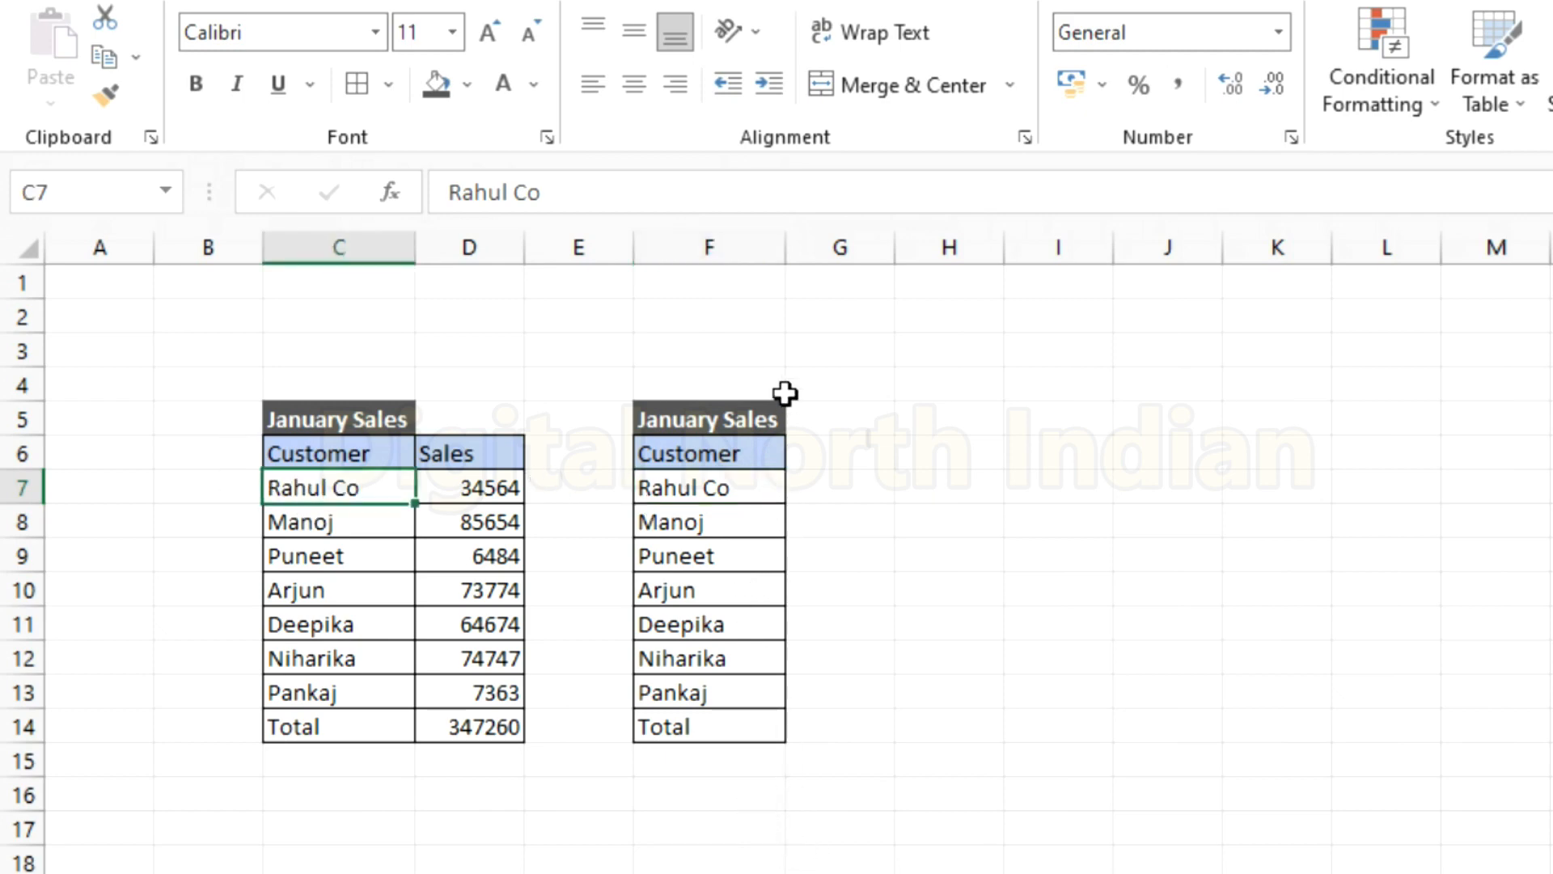
# Step: Delete column F with the pasted customer list
pyautogui.click(738, 240)
pyautogui.rightClick(739, 242)
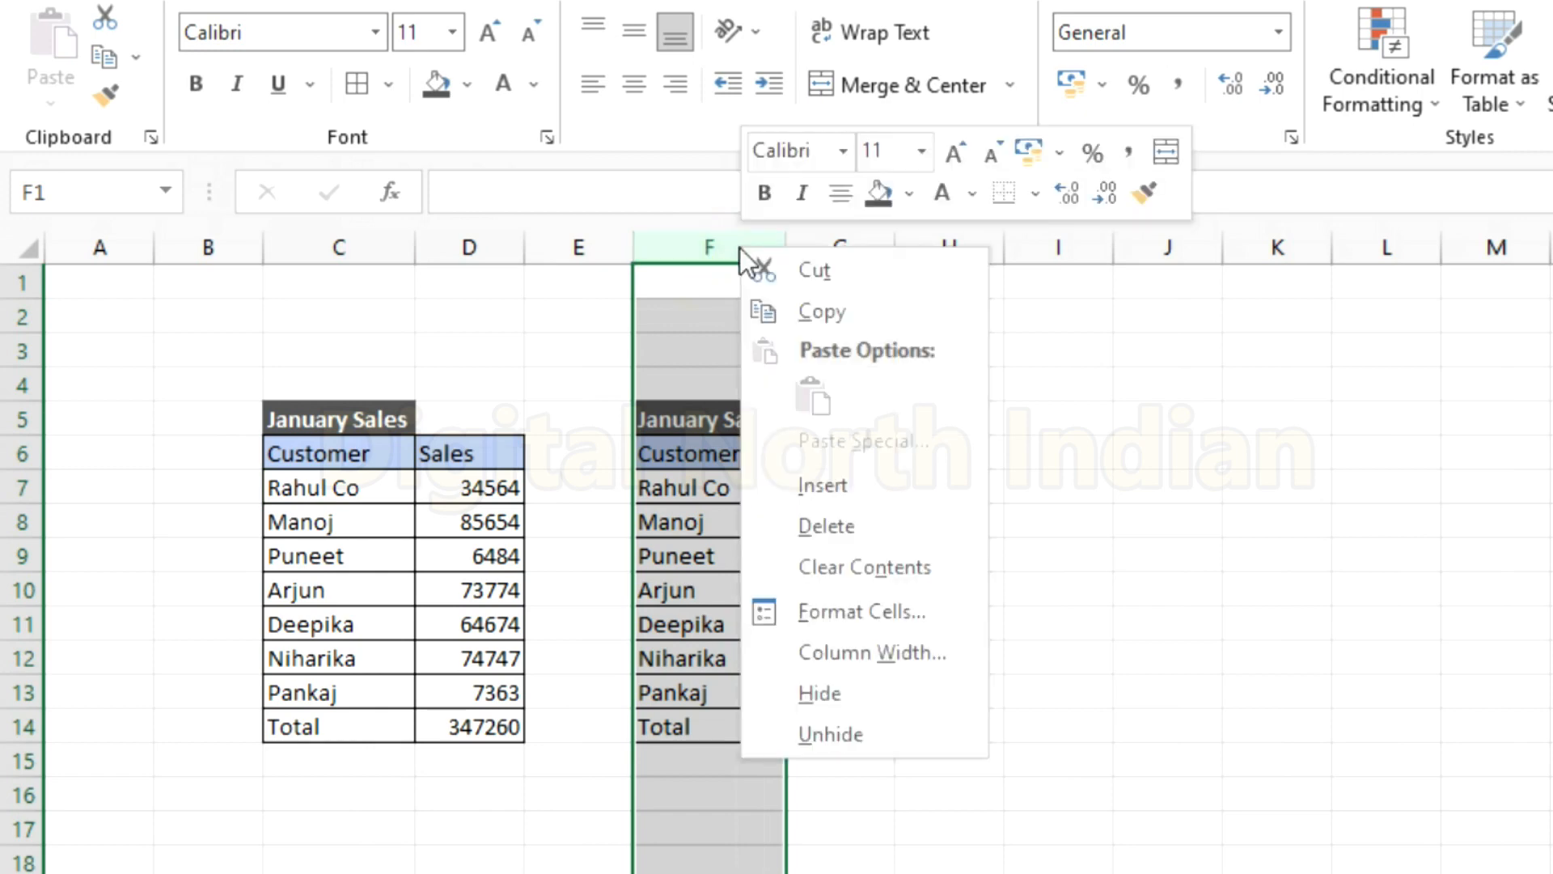
pyautogui.click(864, 528)
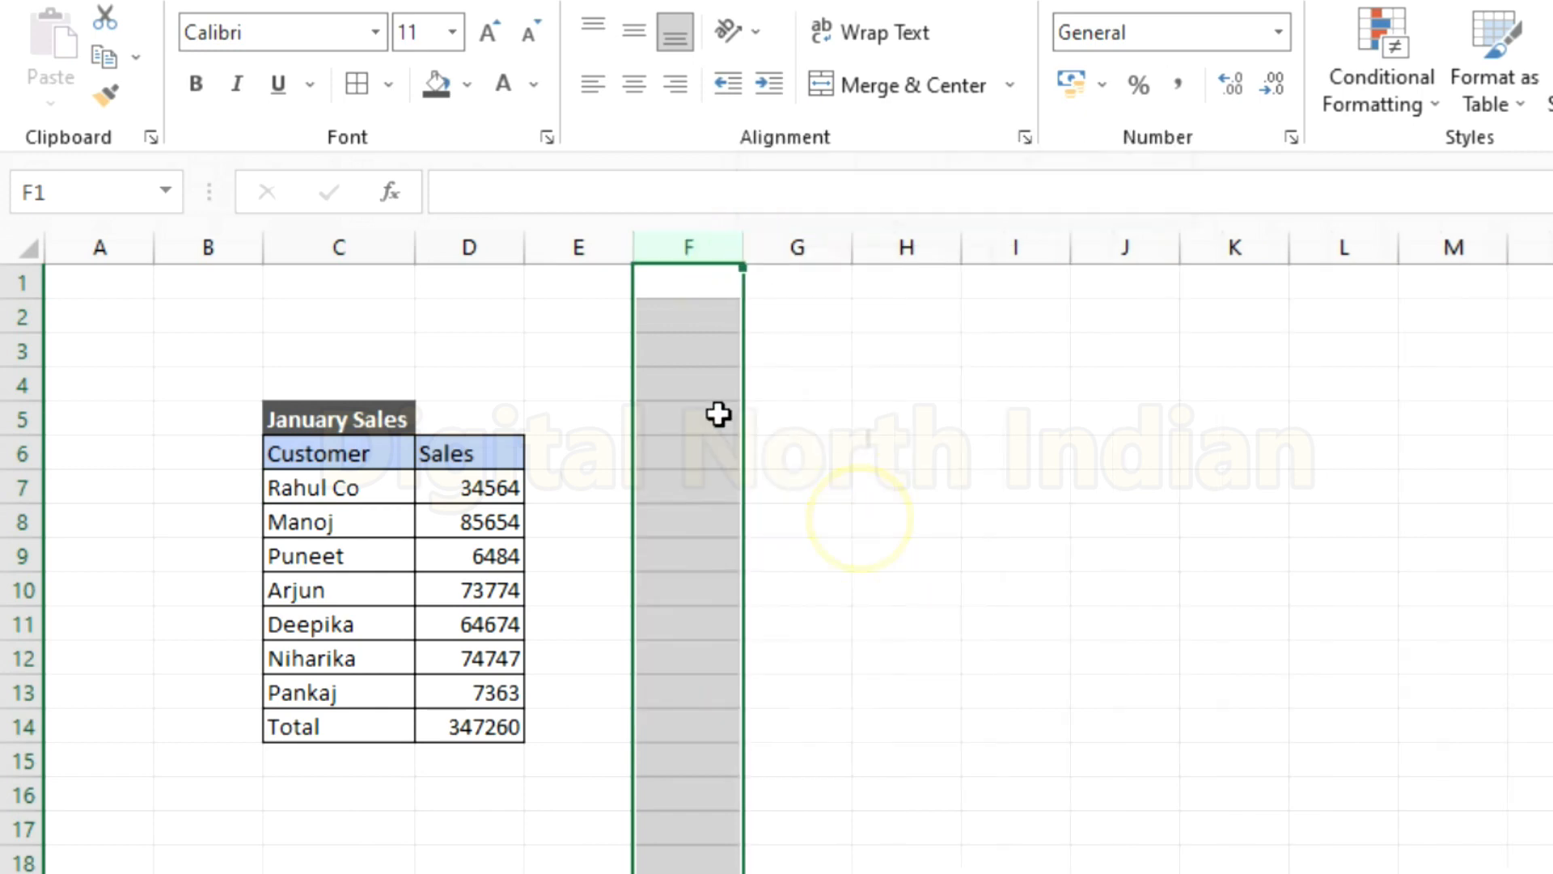
# Step: Enter the formula =C5 in cell F5 to link it to the January Sales title
pyautogui.click(716, 413)
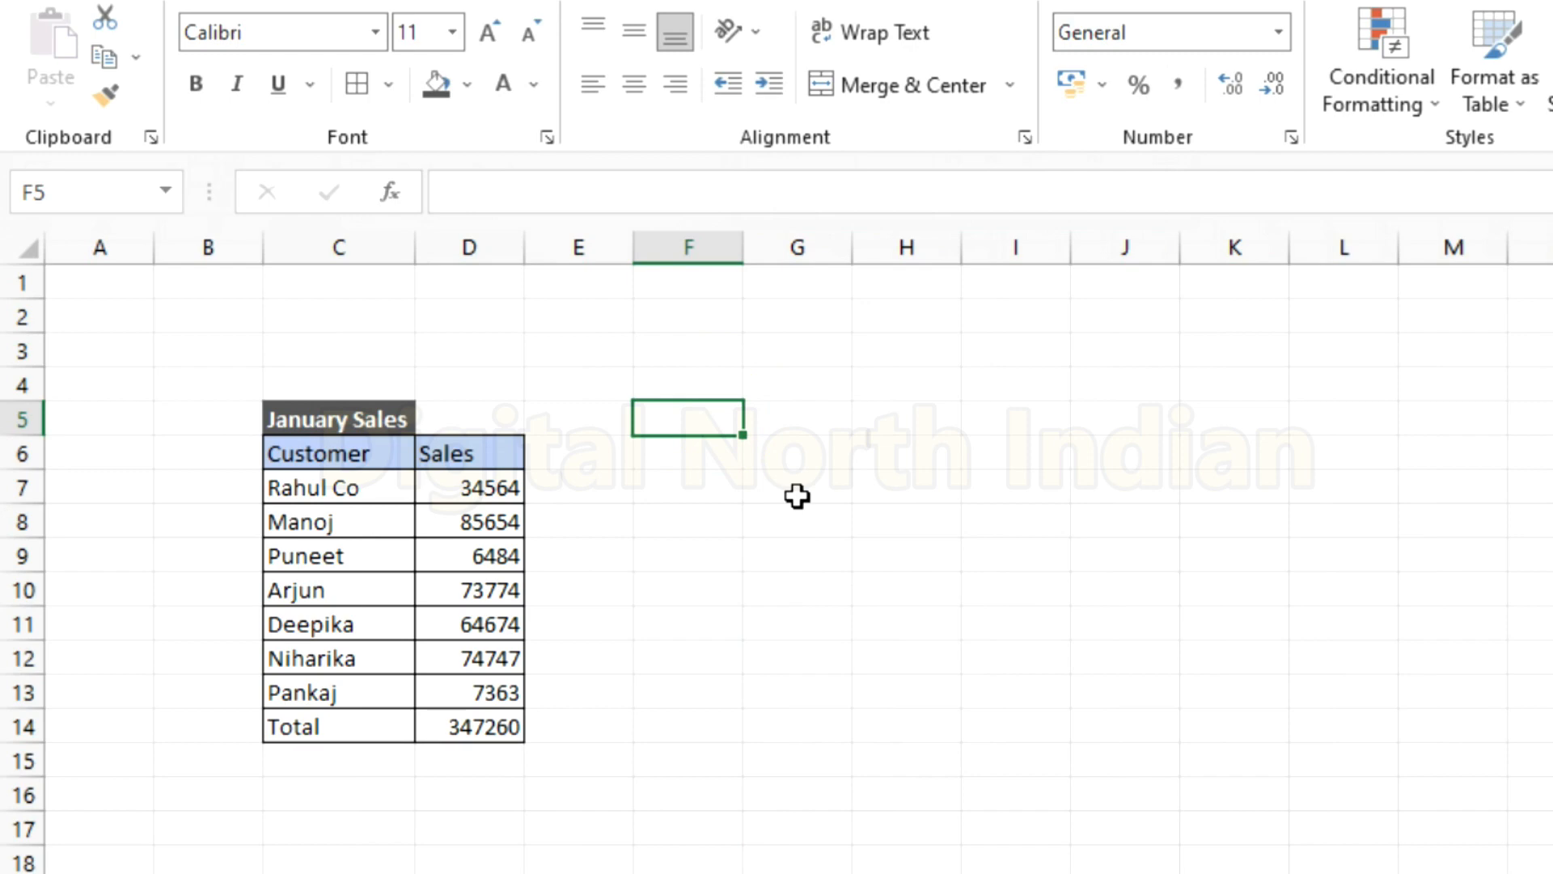
pyautogui.write('=')
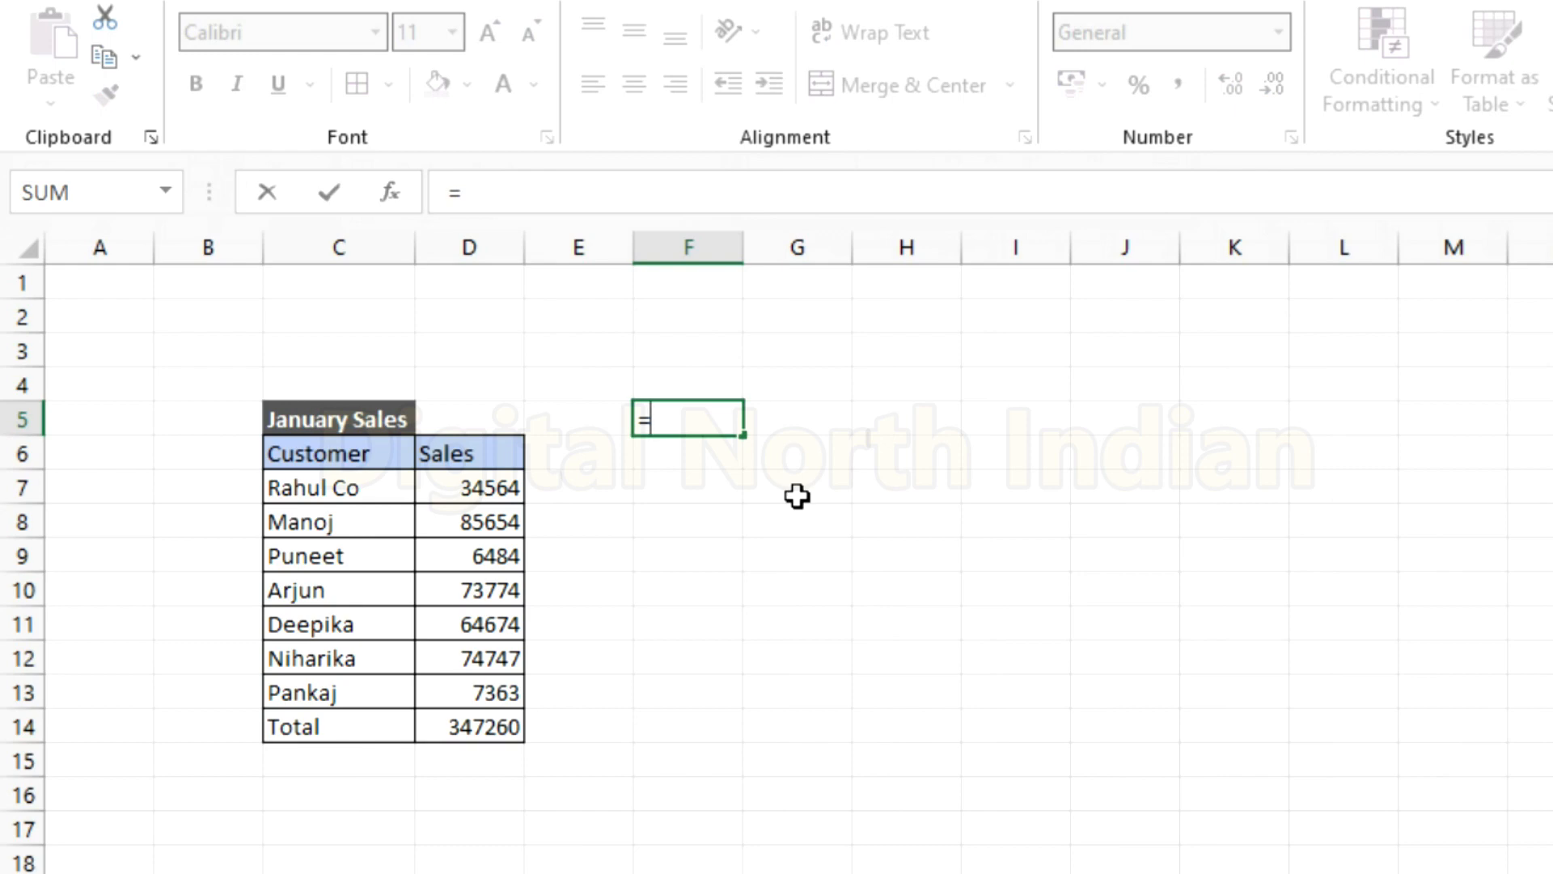
pyautogui.press('Left')
pyautogui.press('Left')
pyautogui.press('Left')
pyautogui.press('Left')
pyautogui.press('Left')
pyautogui.press('Right')
pyautogui.press('Right')
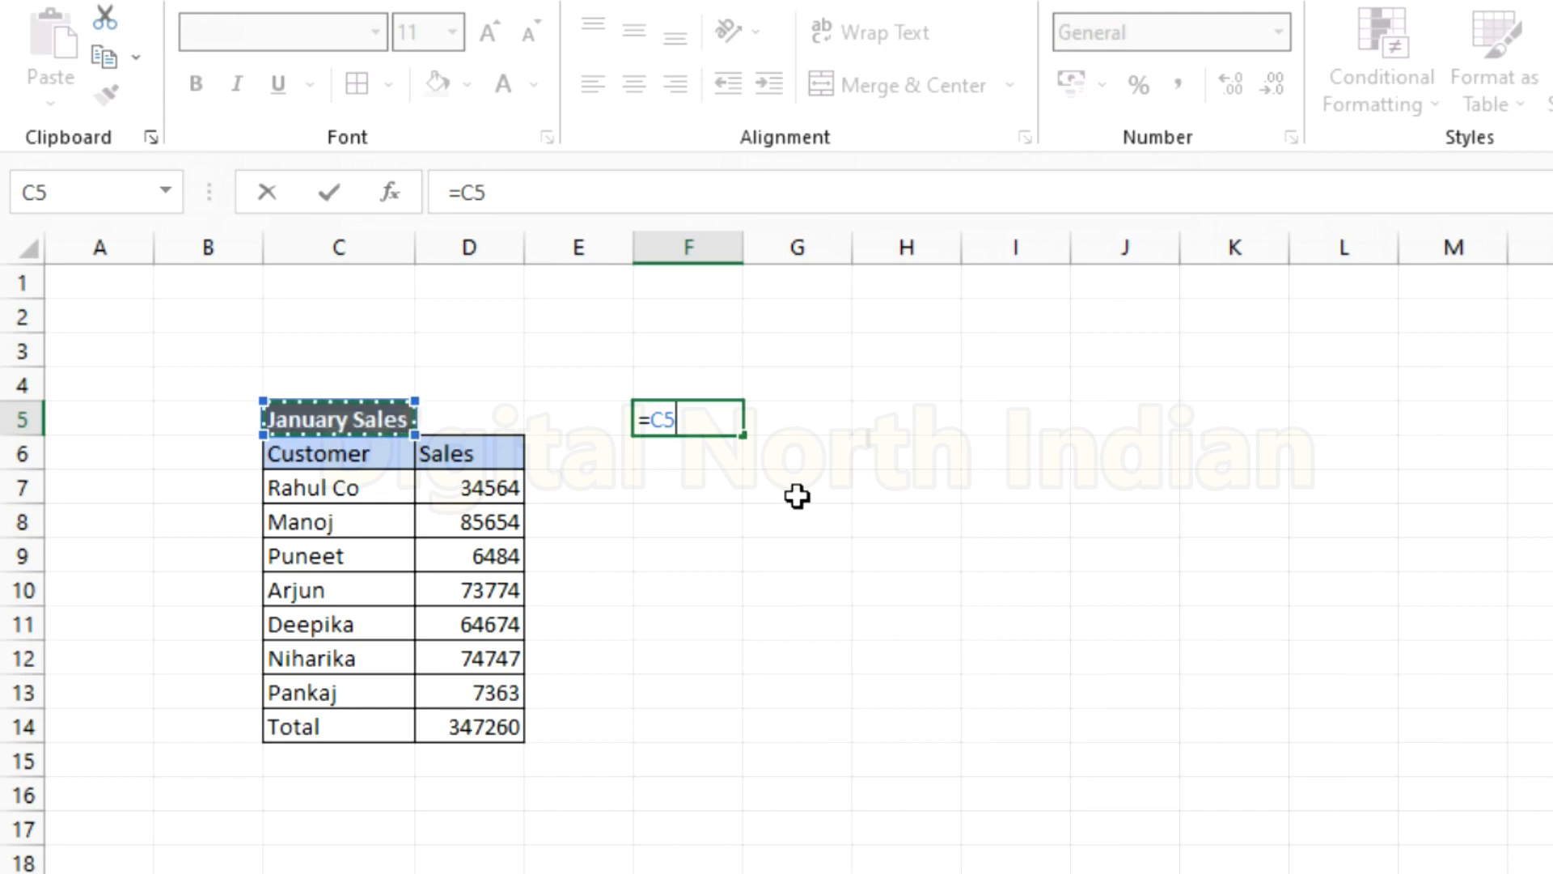
pyautogui.press('BackSpace')
pyautogui.press('BackSpace')
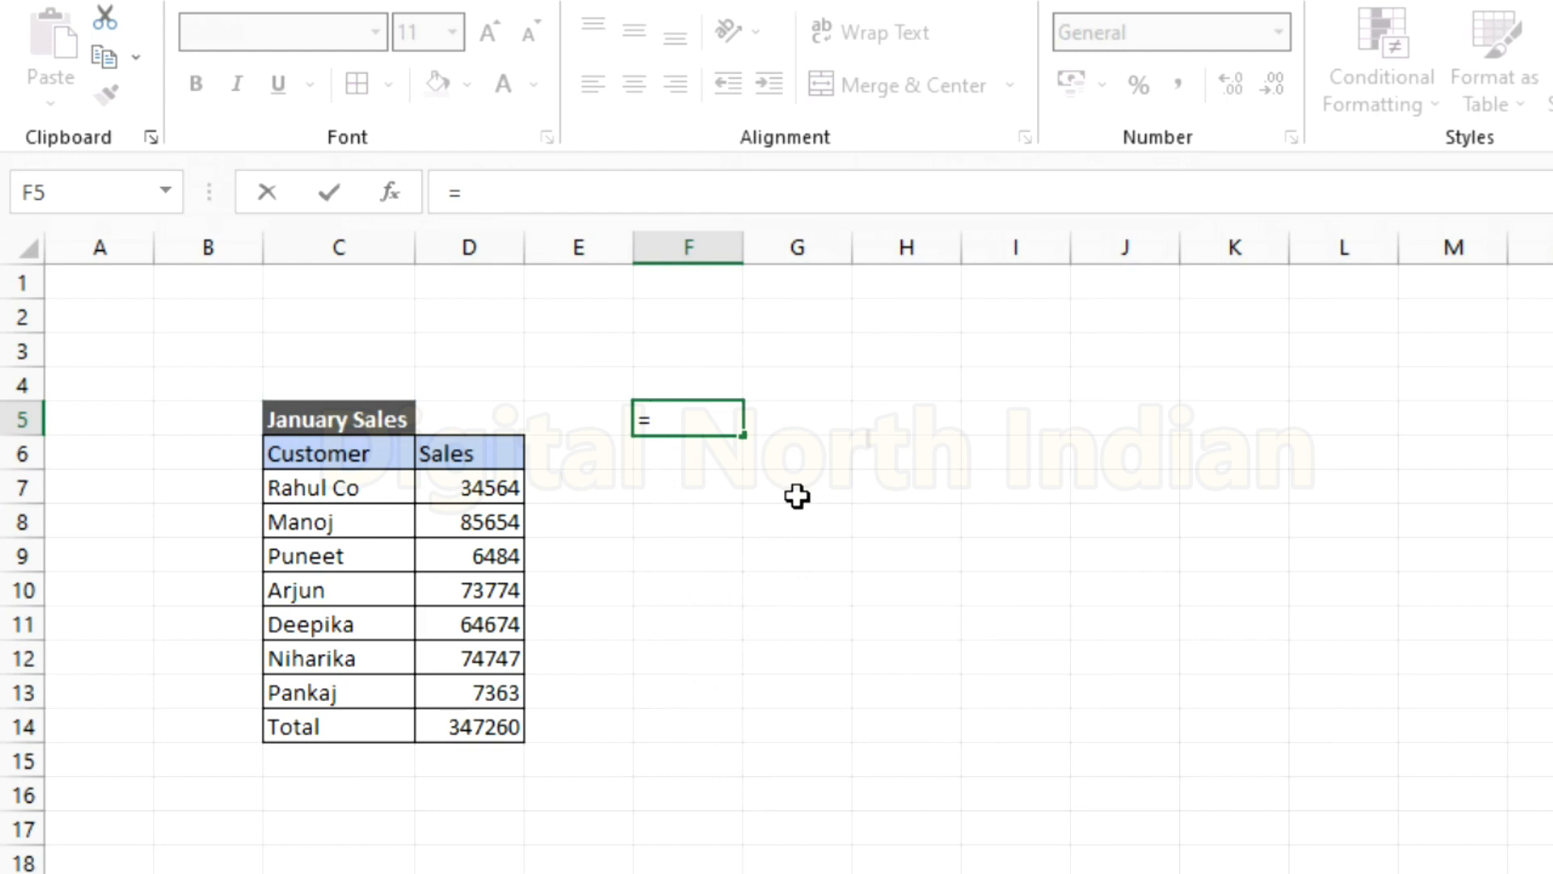
pyautogui.write('C5')
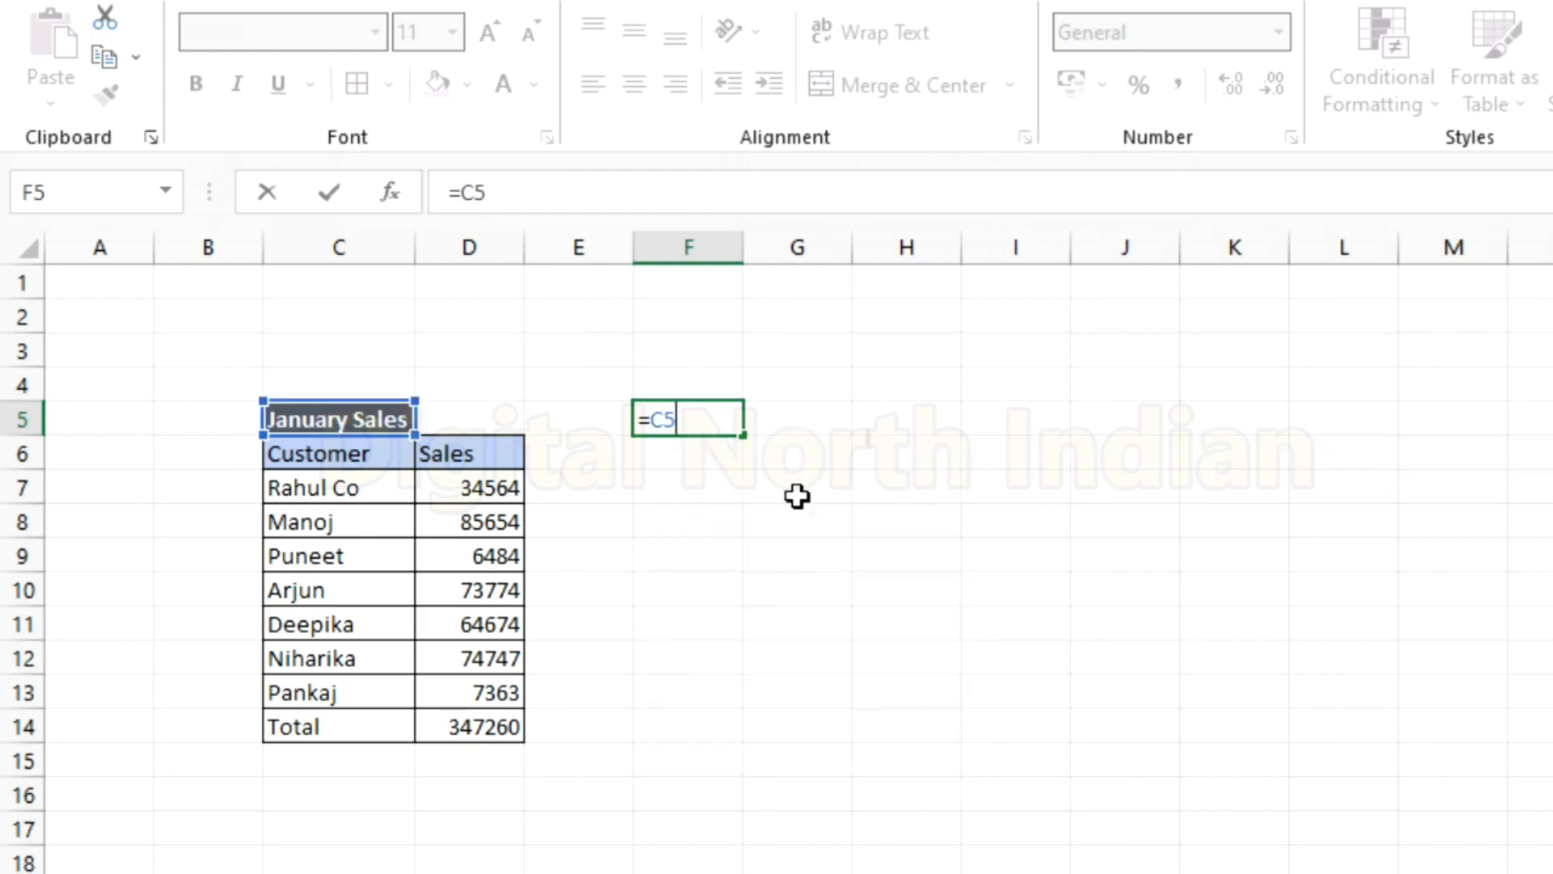
pyautogui.press('Return')
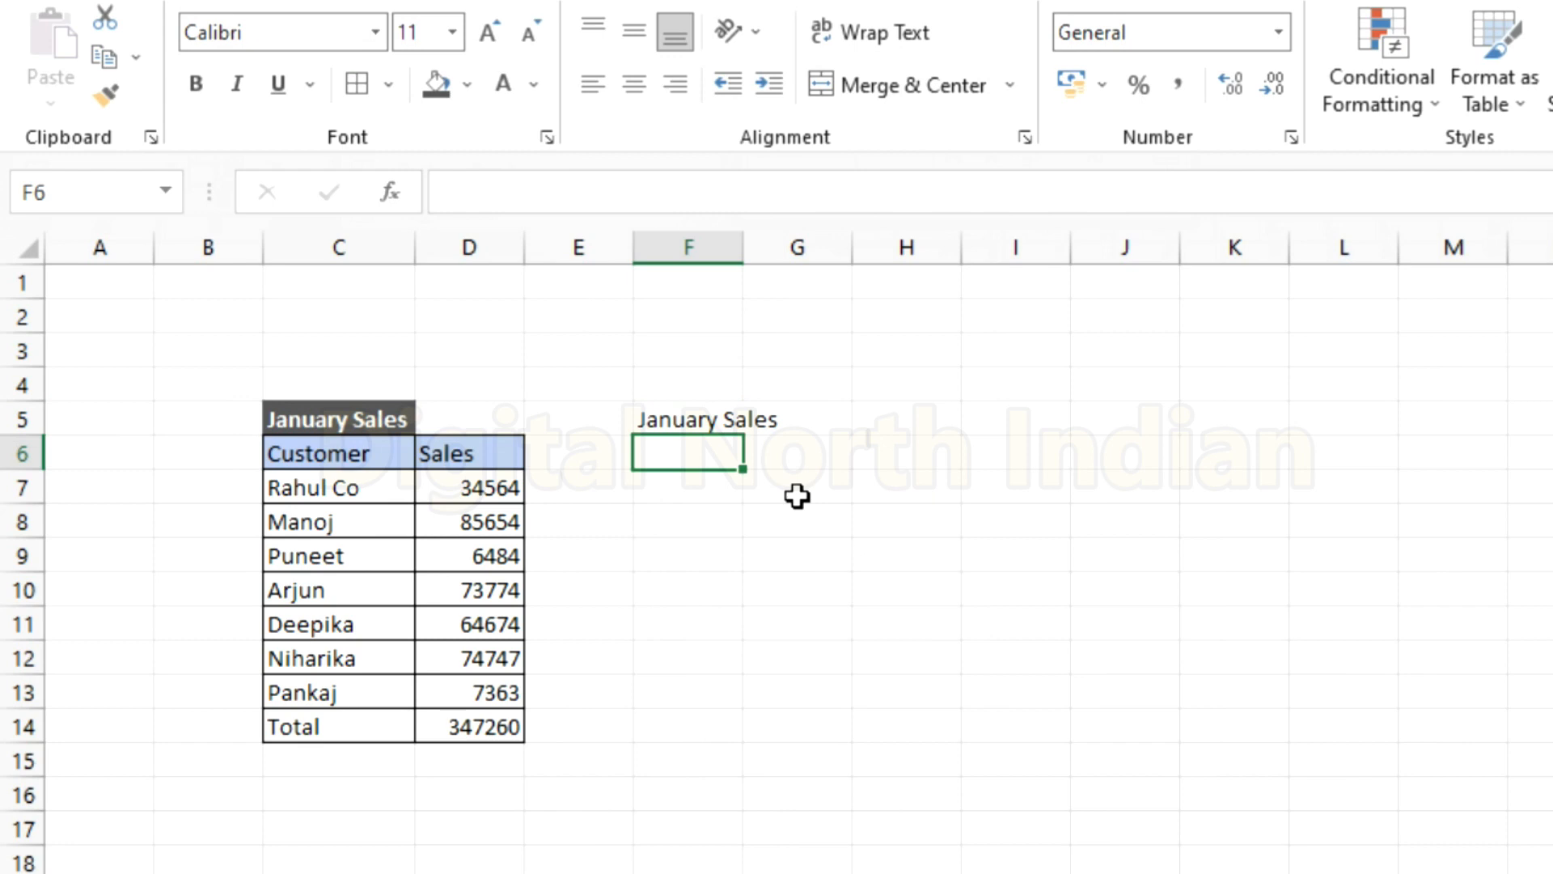
# Step: Fill the F5 formula down to F14 and autofit the width of column F
pyautogui.press('Up')
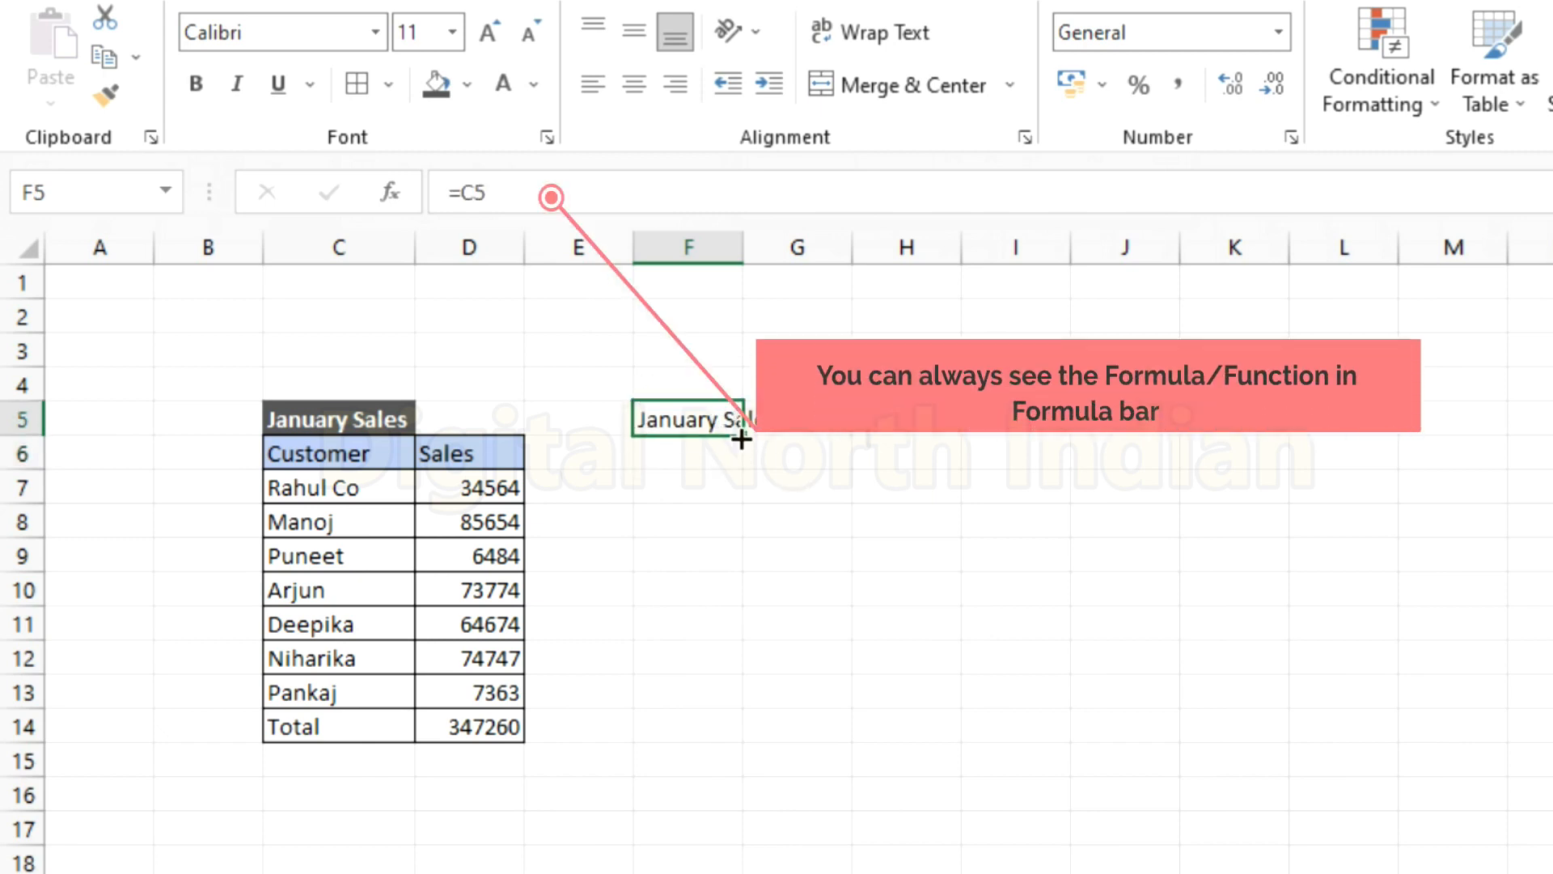
pyautogui.moveTo(741, 437); pyautogui.dragTo(741, 743)
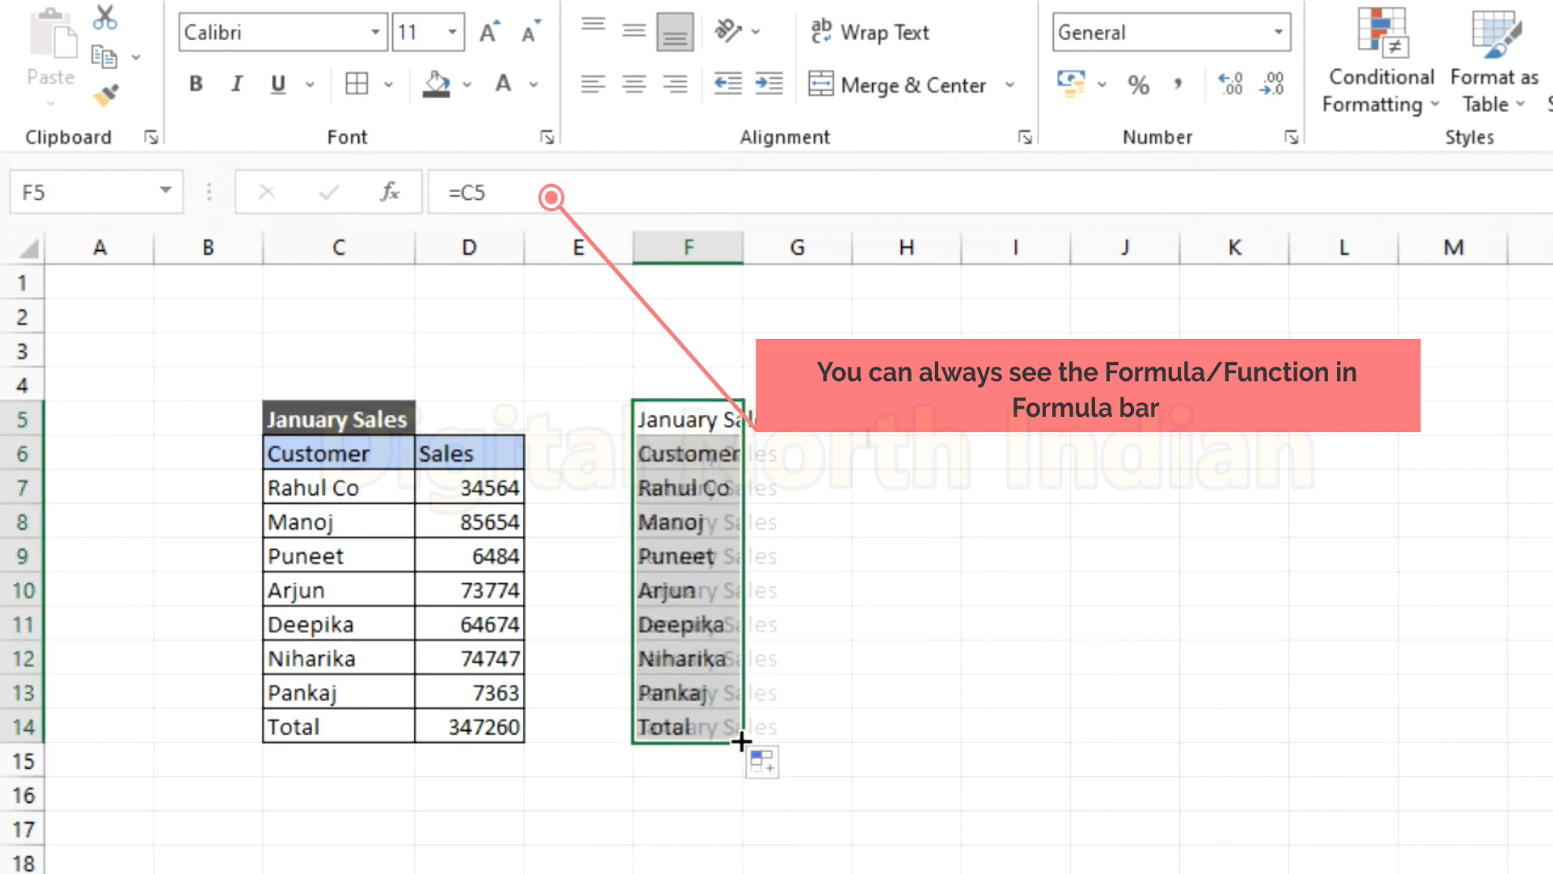
pyautogui.doubleClick(742, 248)
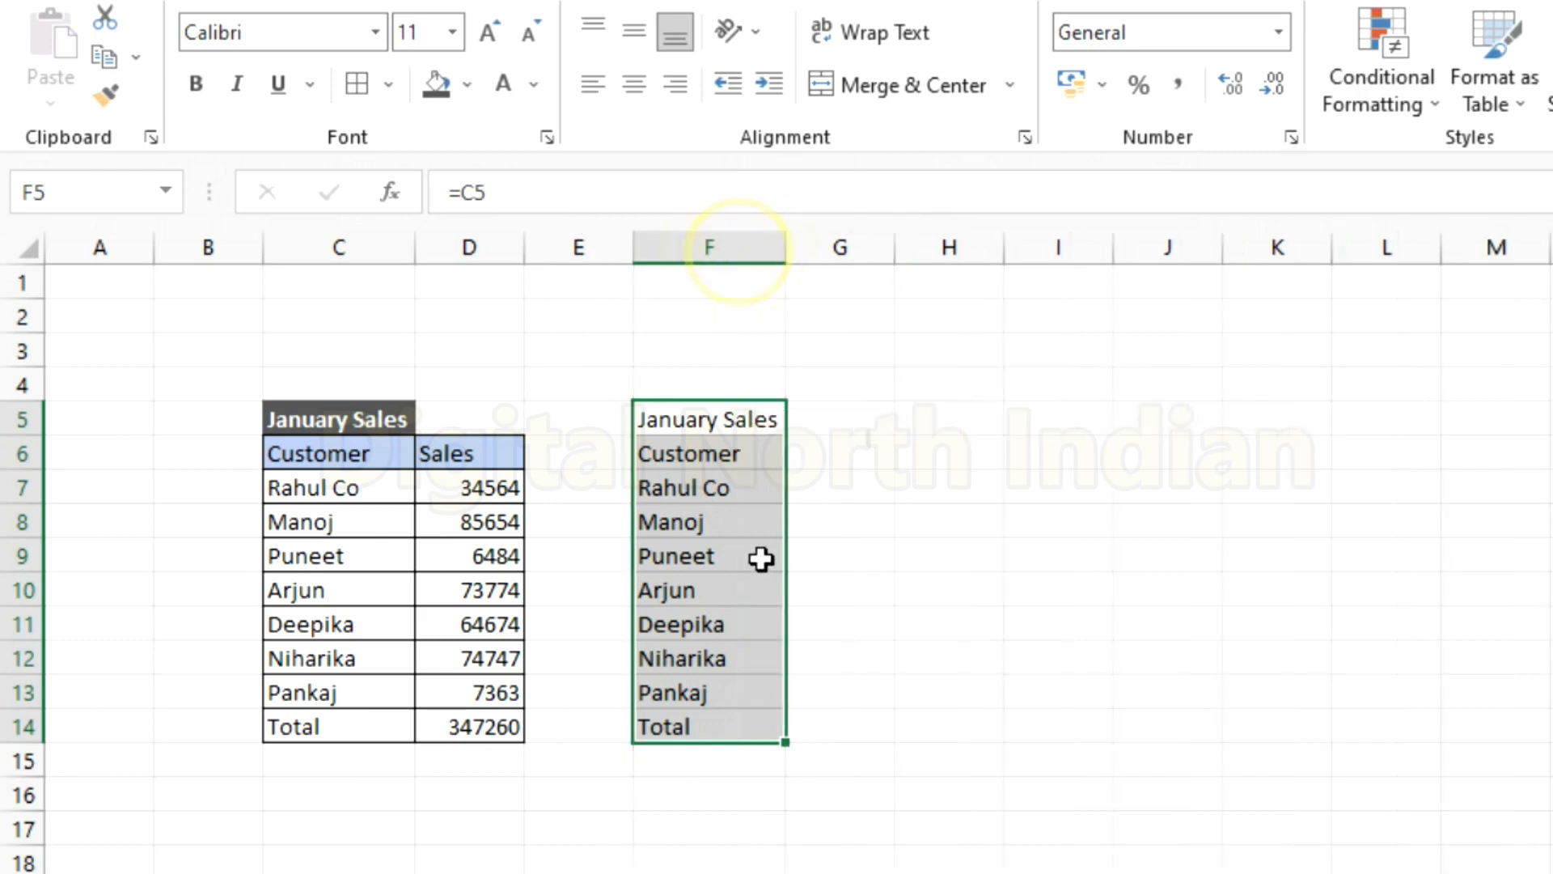
pyautogui.click(736, 728)
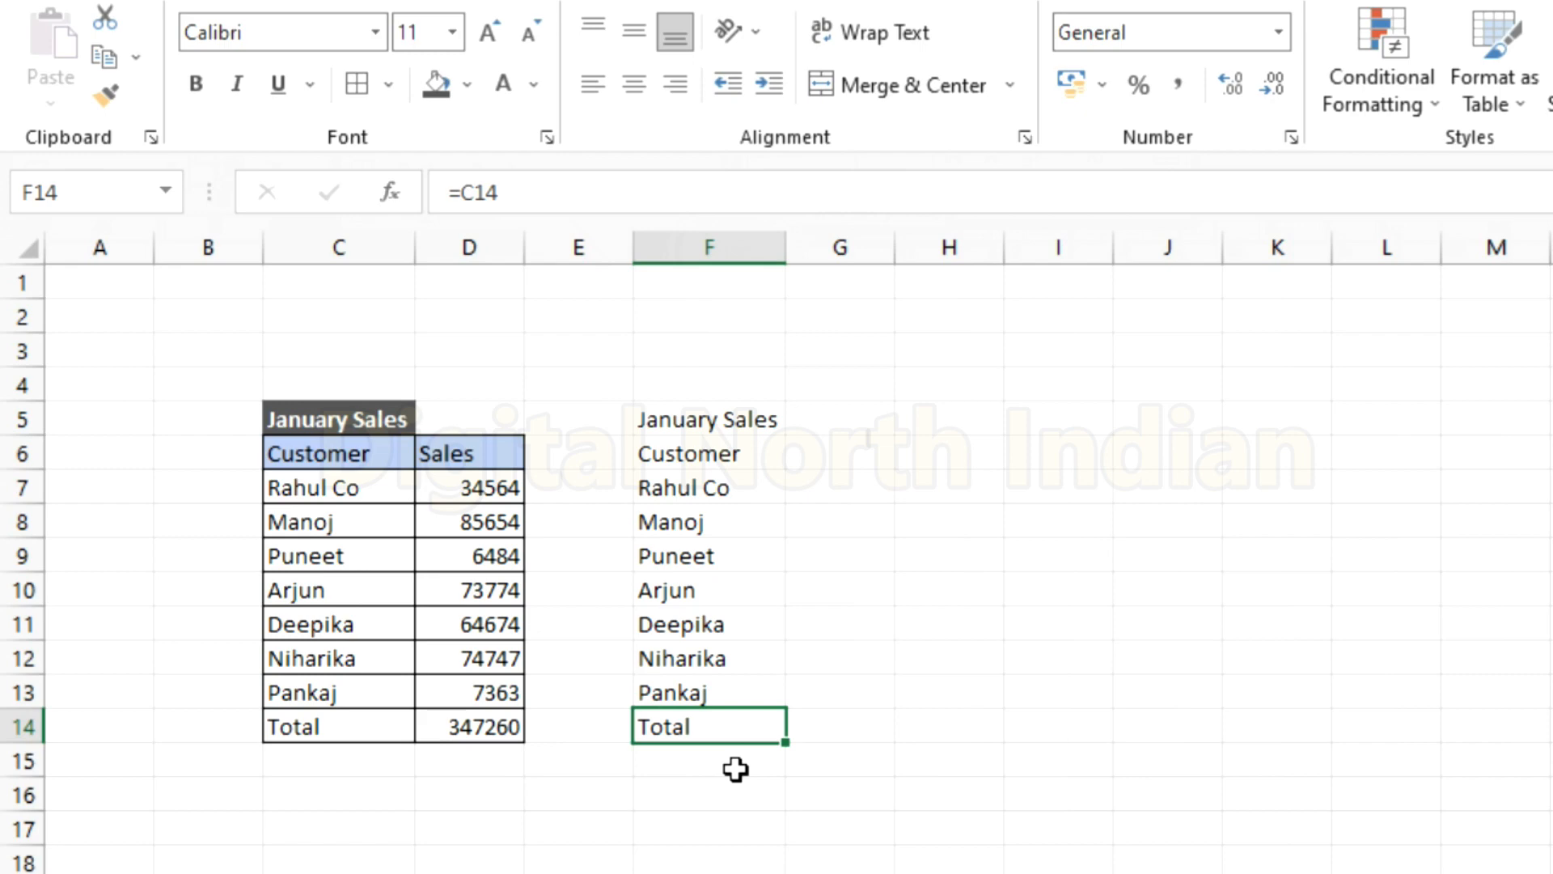
# Step: Replace the customer name in C10 with another name to test the linked list, and undo the change
pyautogui.click(368, 597)
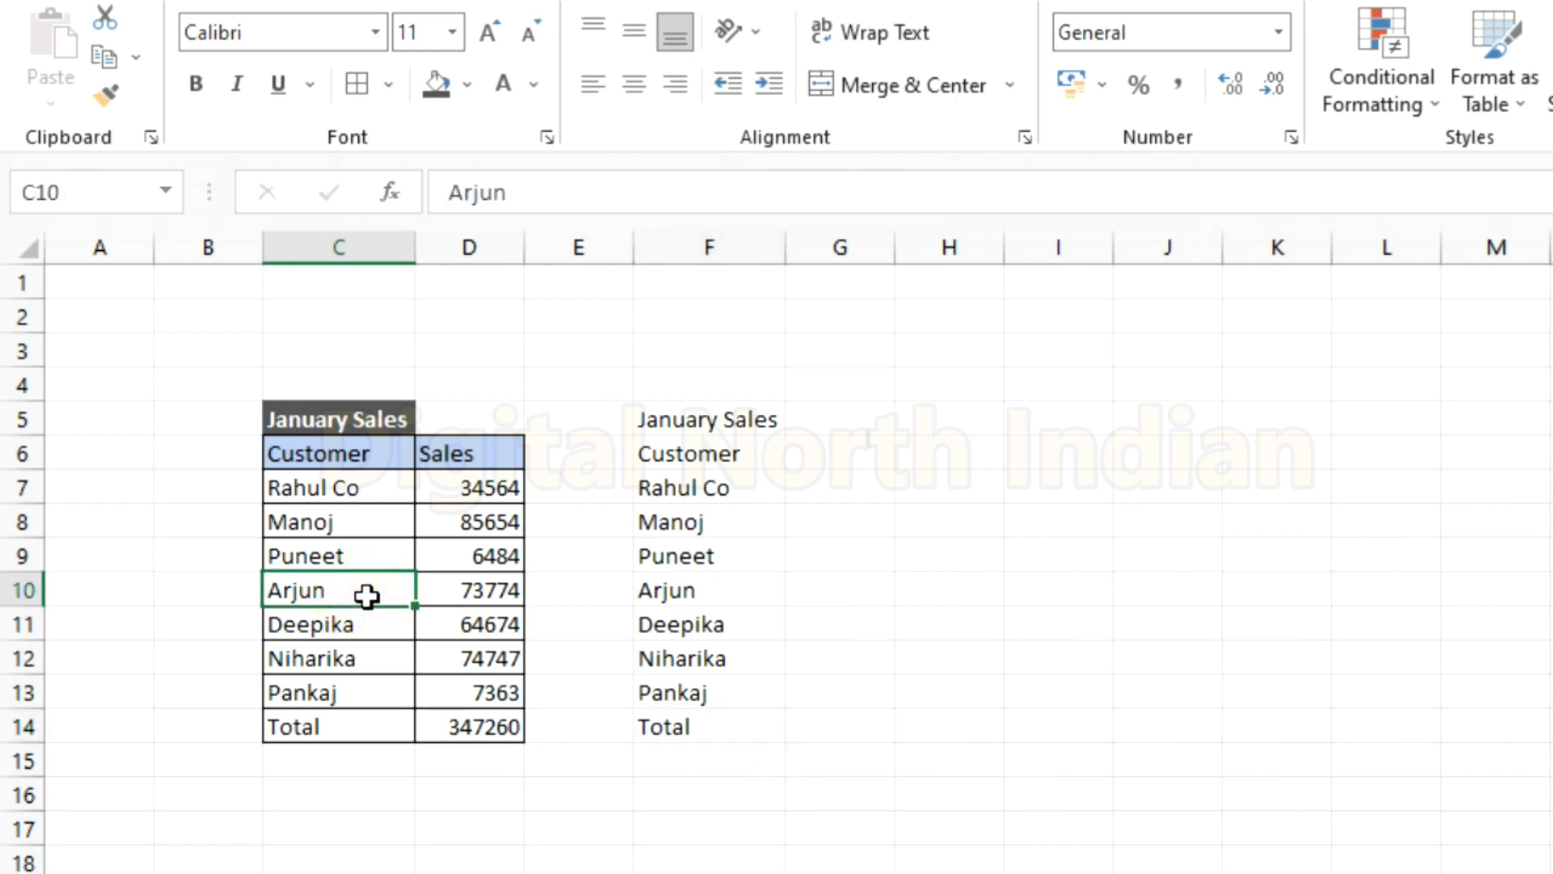
pyautogui.write('Ajay')
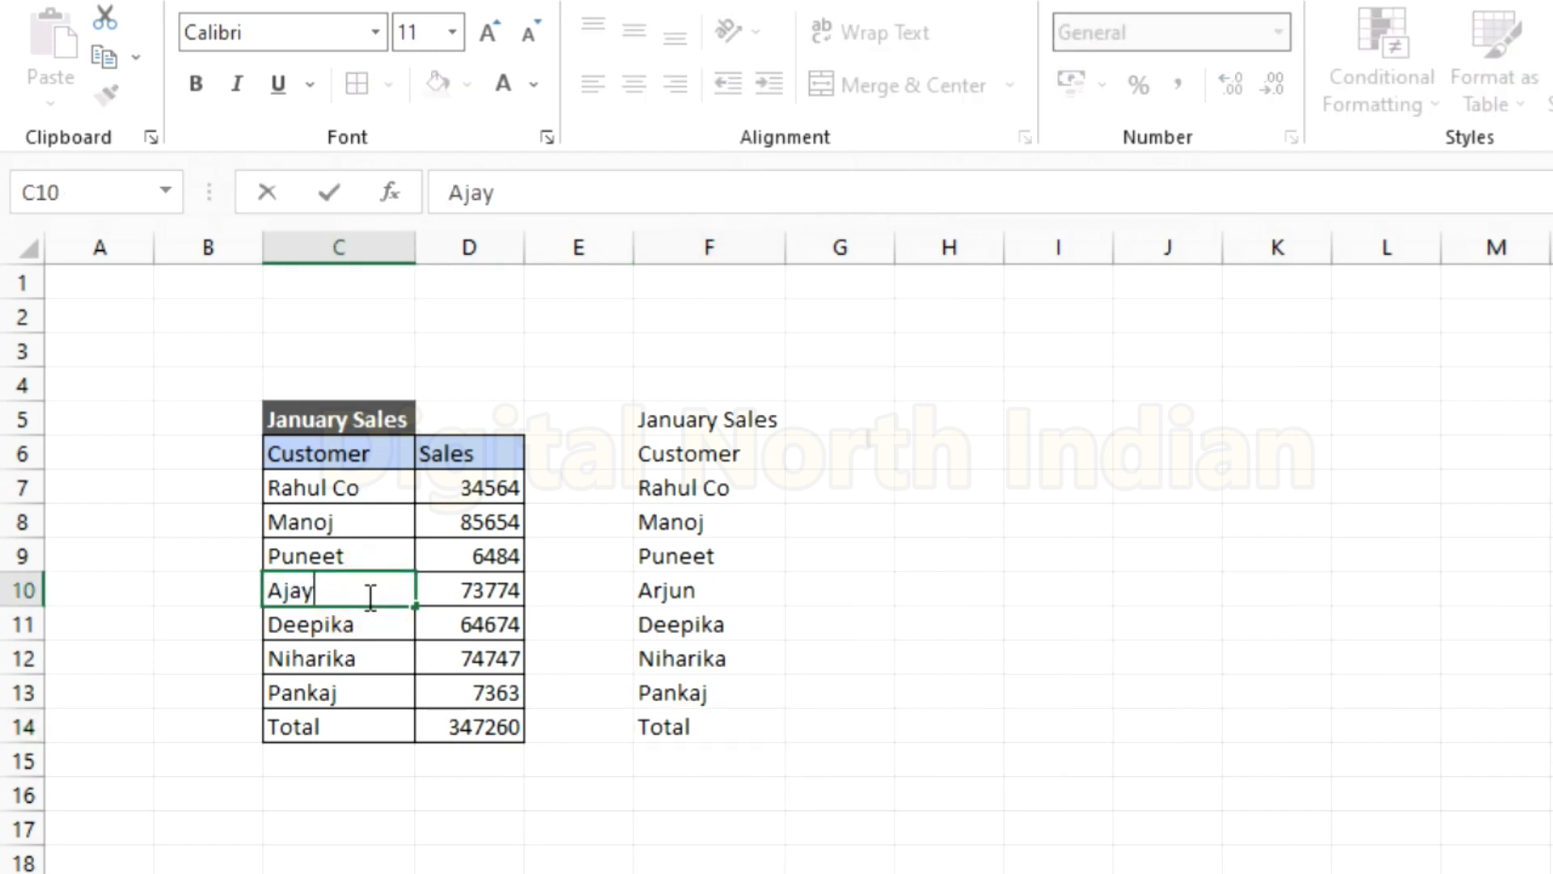
pyautogui.press('Return')
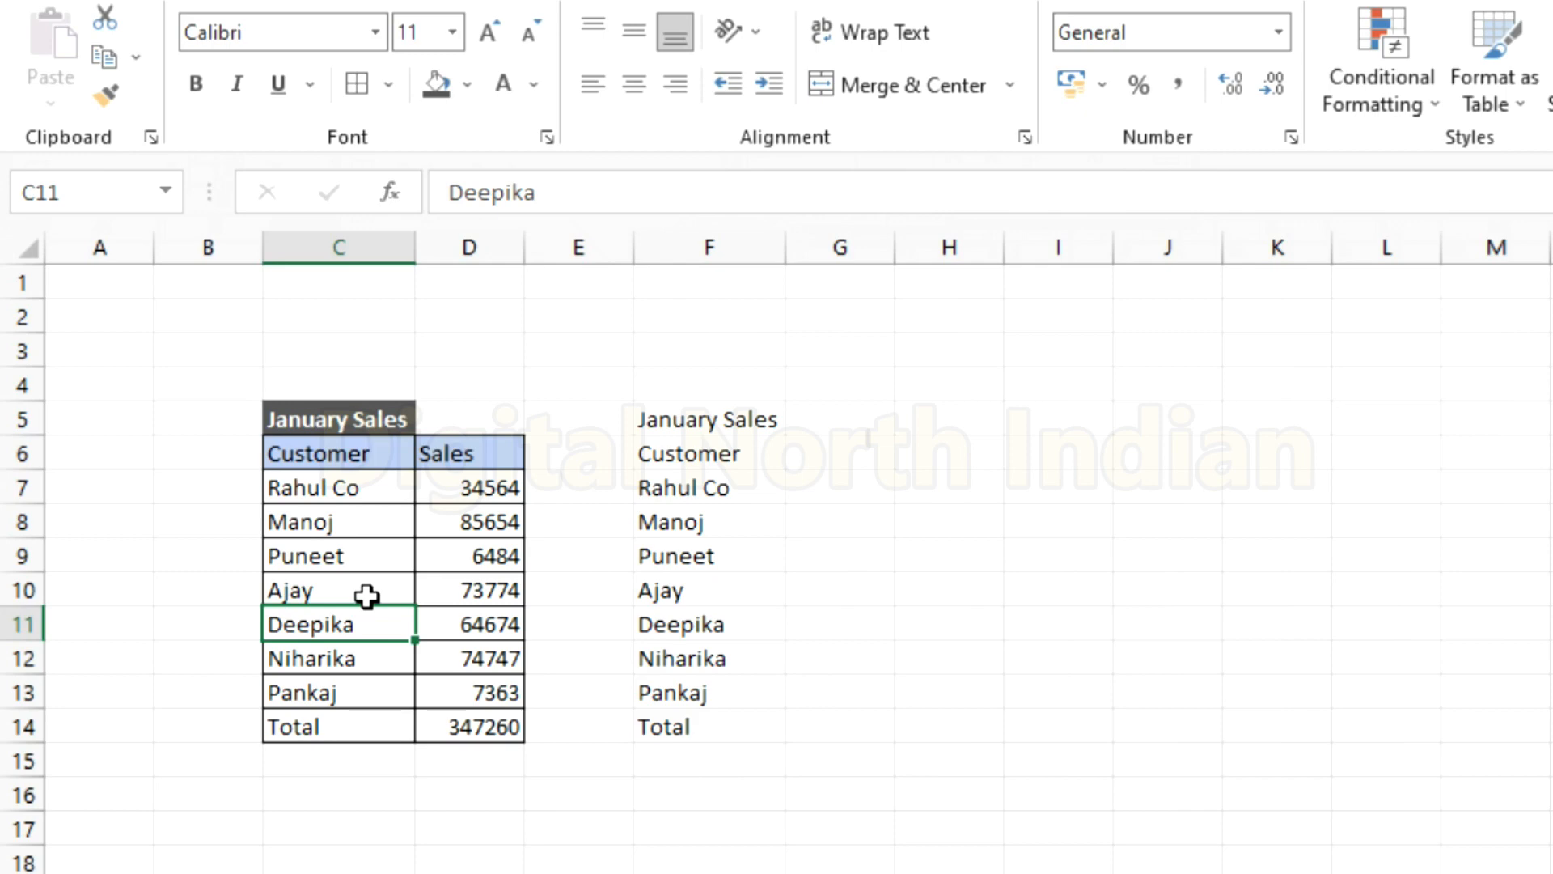
pyautogui.hotkey('ctrl', 'z')
# Step: Replace the formula in F5 with the title "Feburary Sales"
pyautogui.doubleClick(746, 429)
pyautogui.press('BackSpace')
pyautogui.press('BackSpace')
pyautogui.press('BackSpace')
pyautogui.write('Feburary Sales')
pyautogui.press('Return')
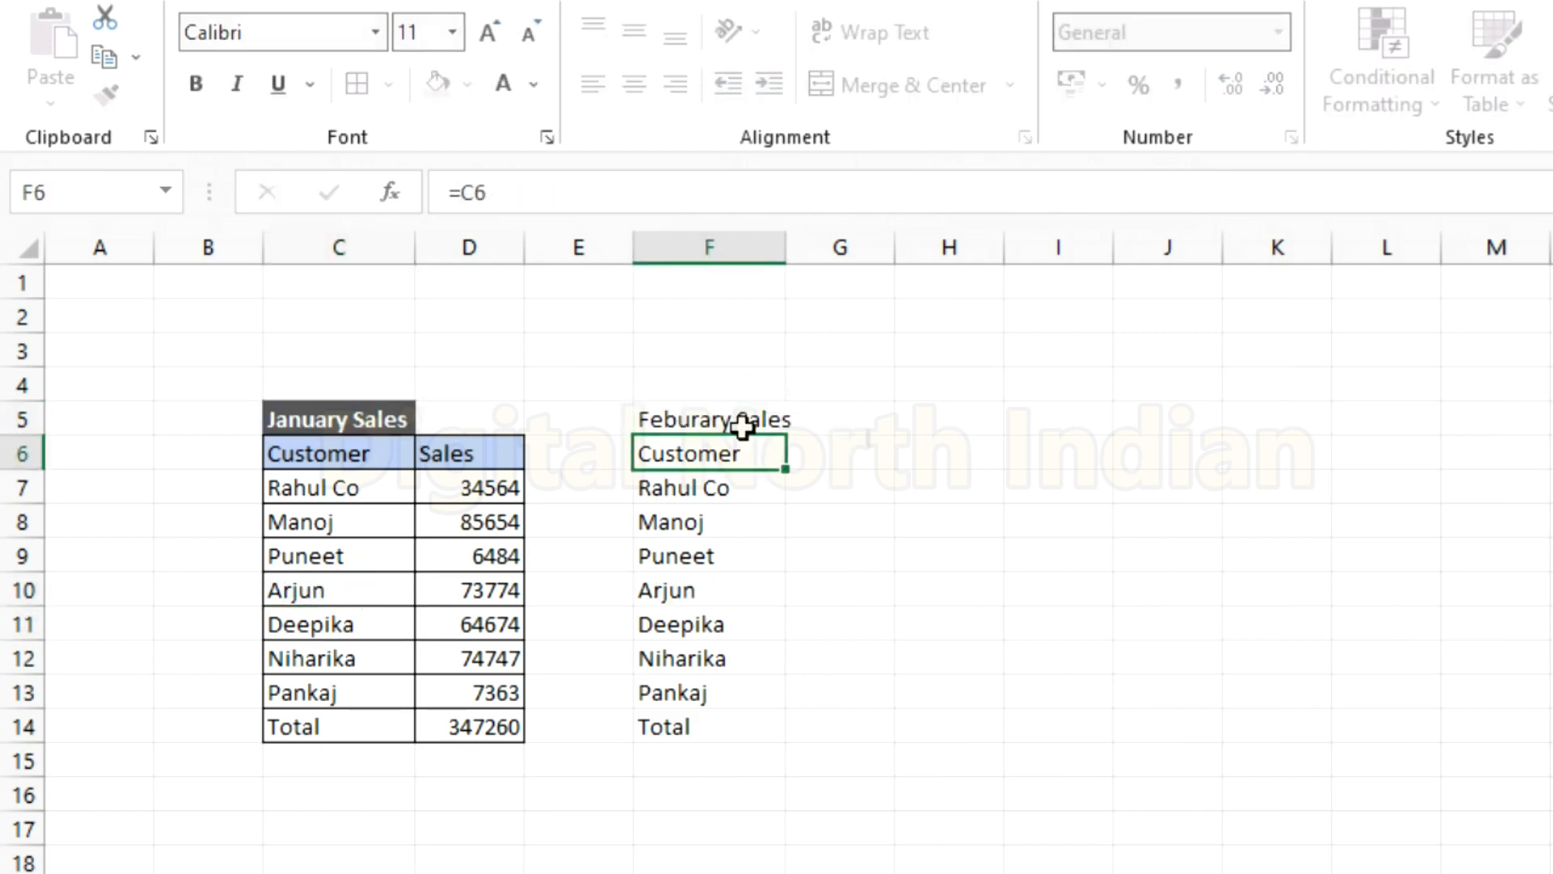
# Step: Enter the header "Sales" in G6 and 6455, 836, 64863, 37823, 67438, 73783 and 63636 in G7:G13
pyautogui.click(860, 463)
pyautogui.write('Sales 6455 836 64863 37823 674383 73783 63636 872')
# Step: Sum the second table's sales figures G7:G13 in cell G14 with AutoSum
pyautogui.click(865, 726)
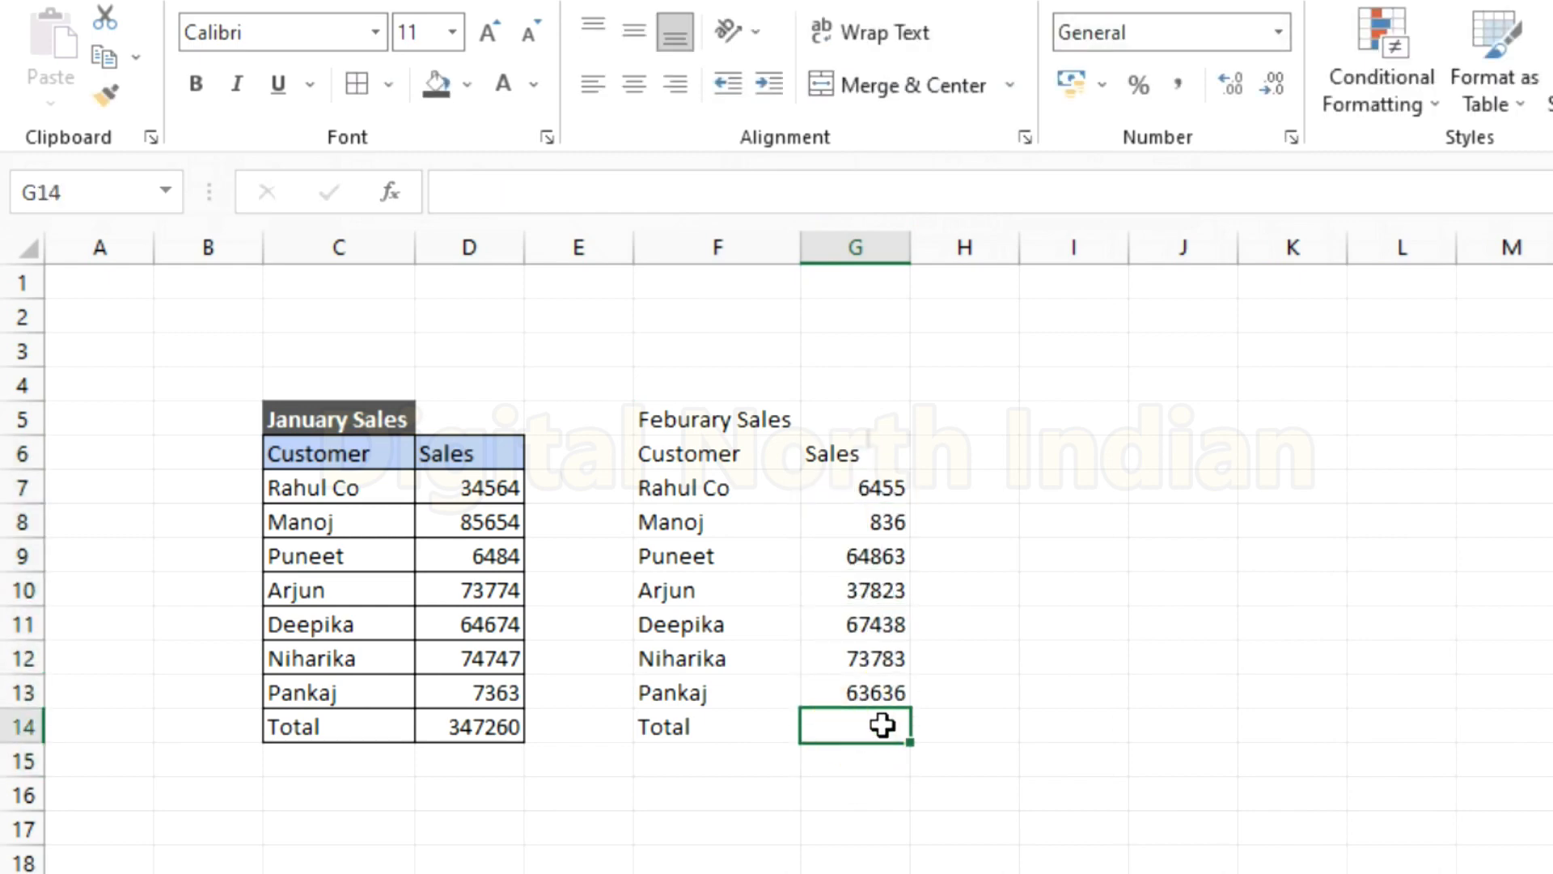
pyautogui.press('alt')
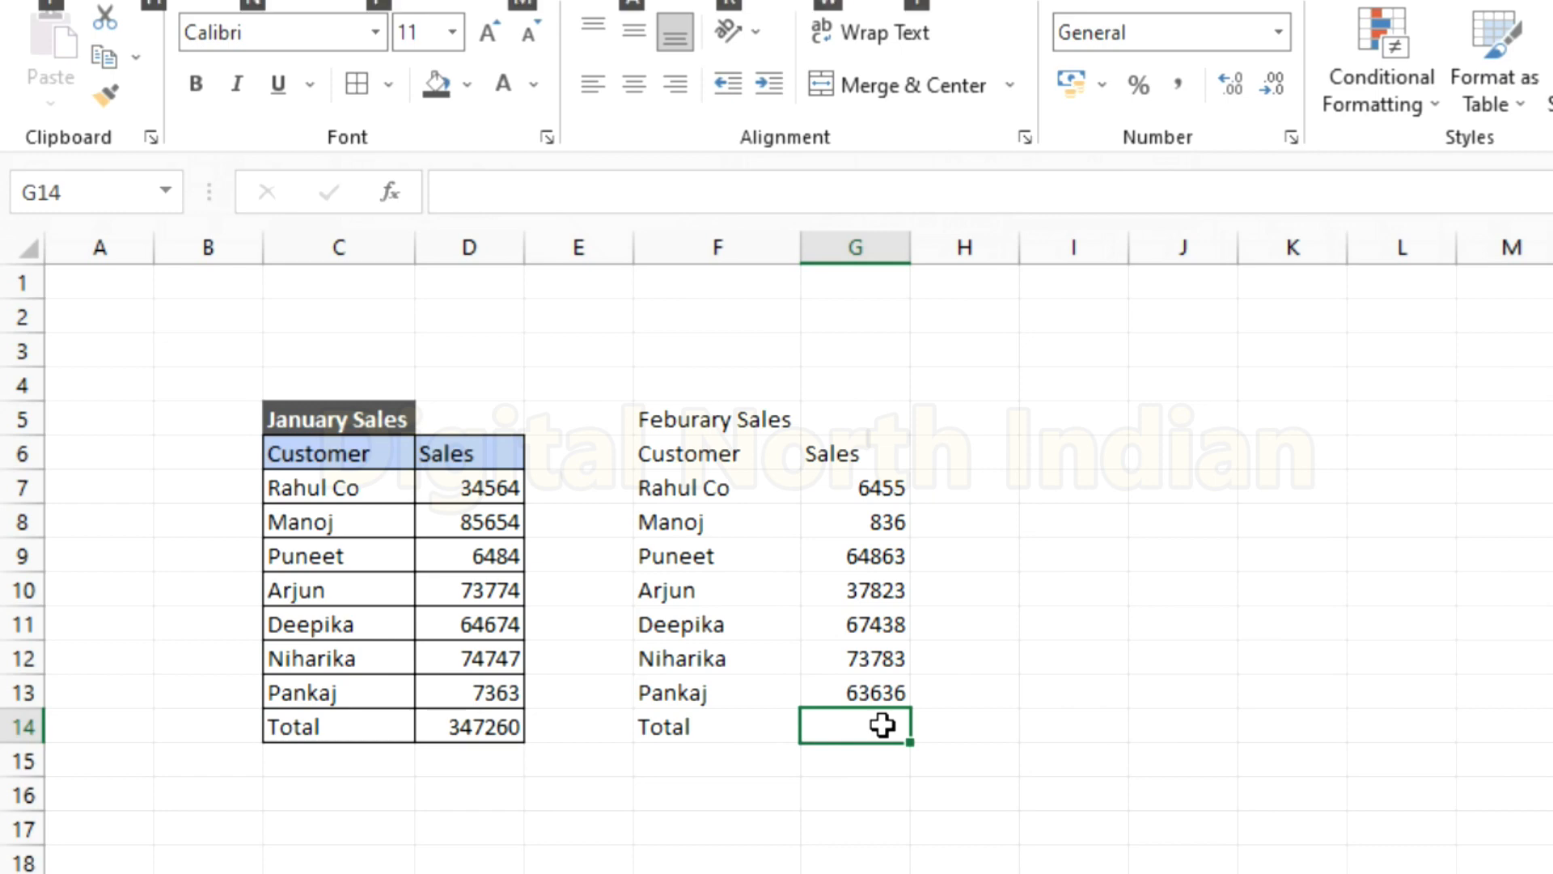
pyautogui.hotkey('alt', '=')
pyautogui.press('Return')
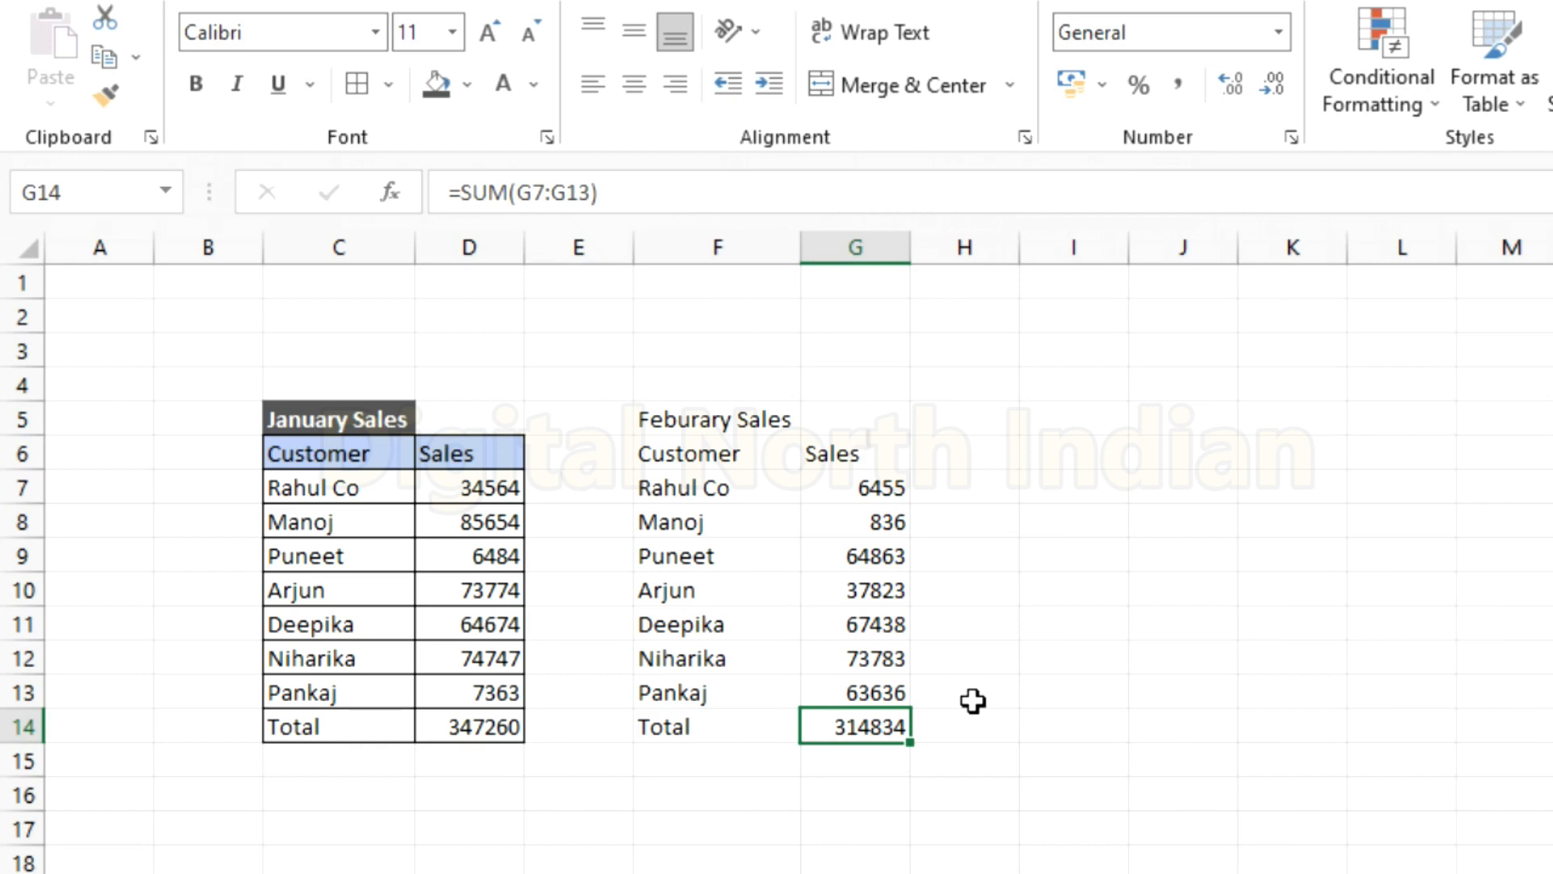
pyautogui.click(716, 566)
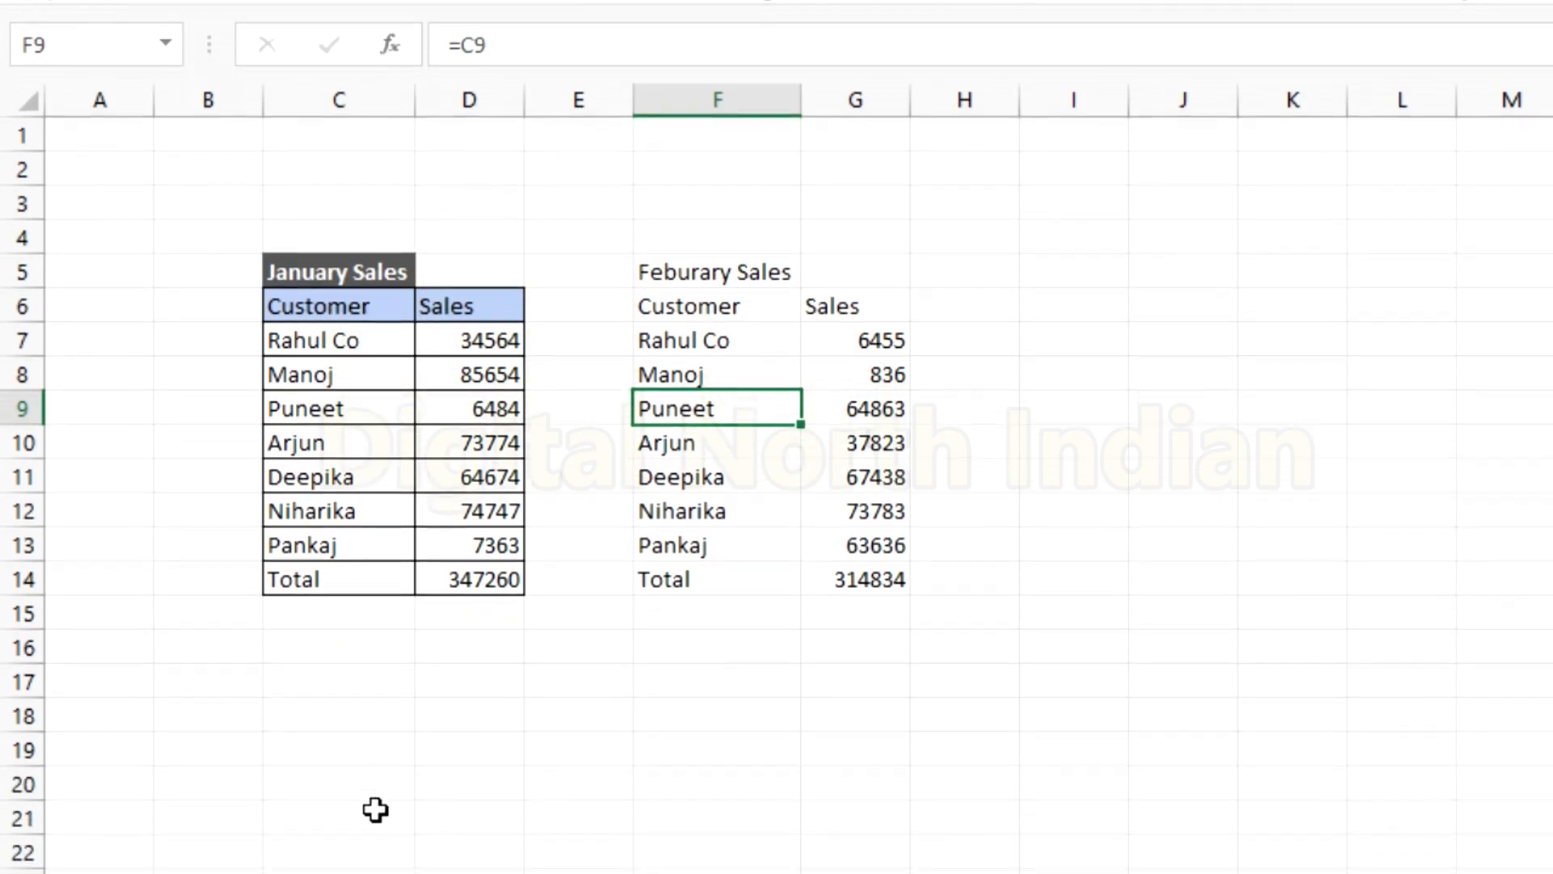
# Step: Rename the worksheet Sheet1 as "January"
pyautogui.doubleClick(241, 821)
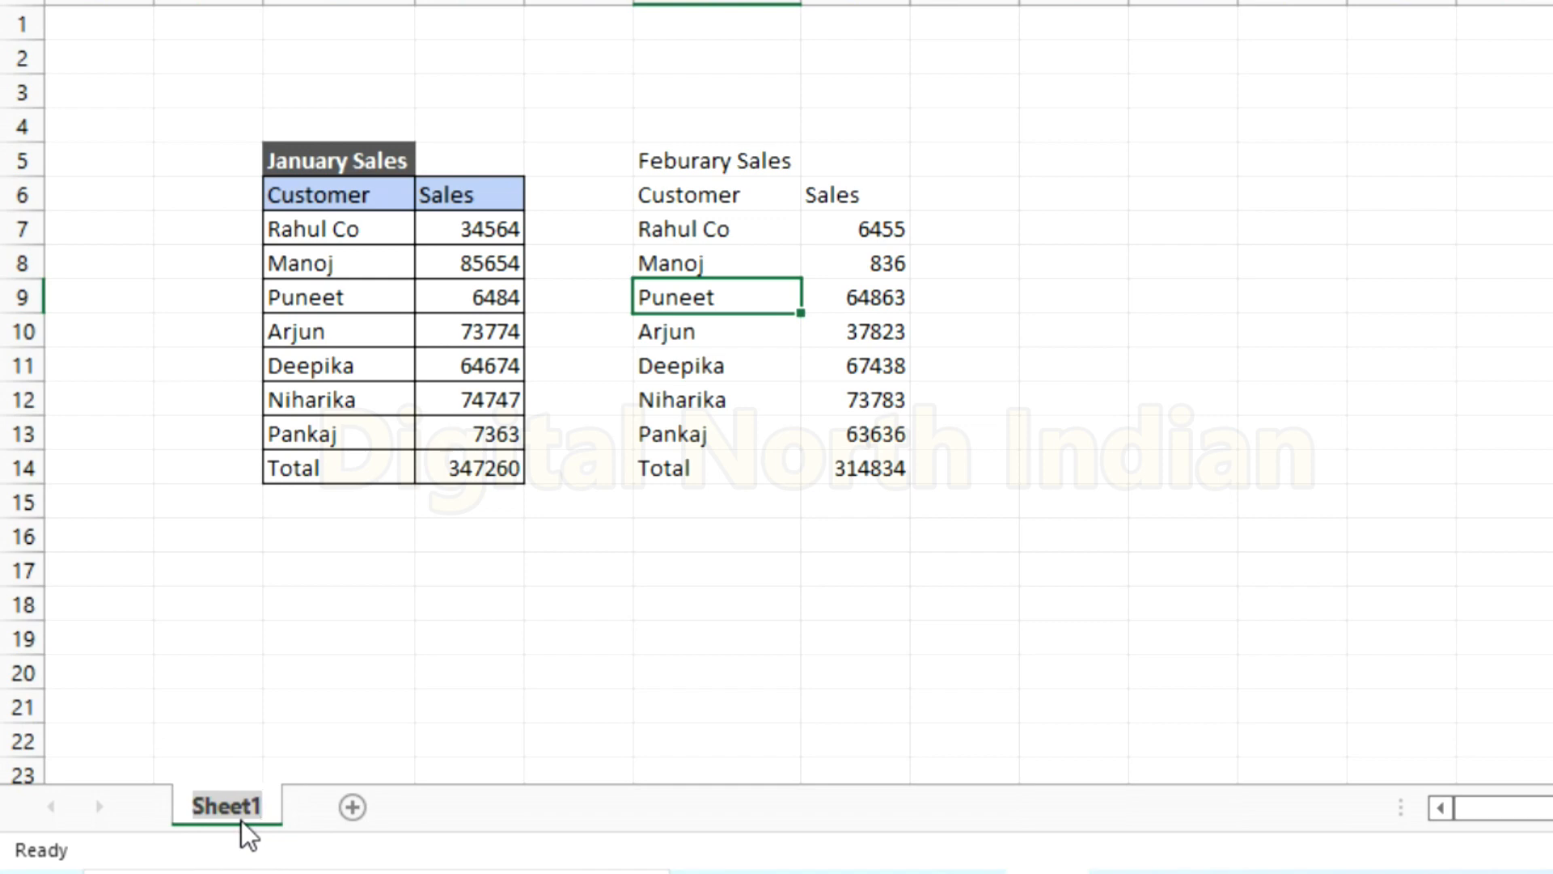
pyautogui.write('January')
pyautogui.press('Return')
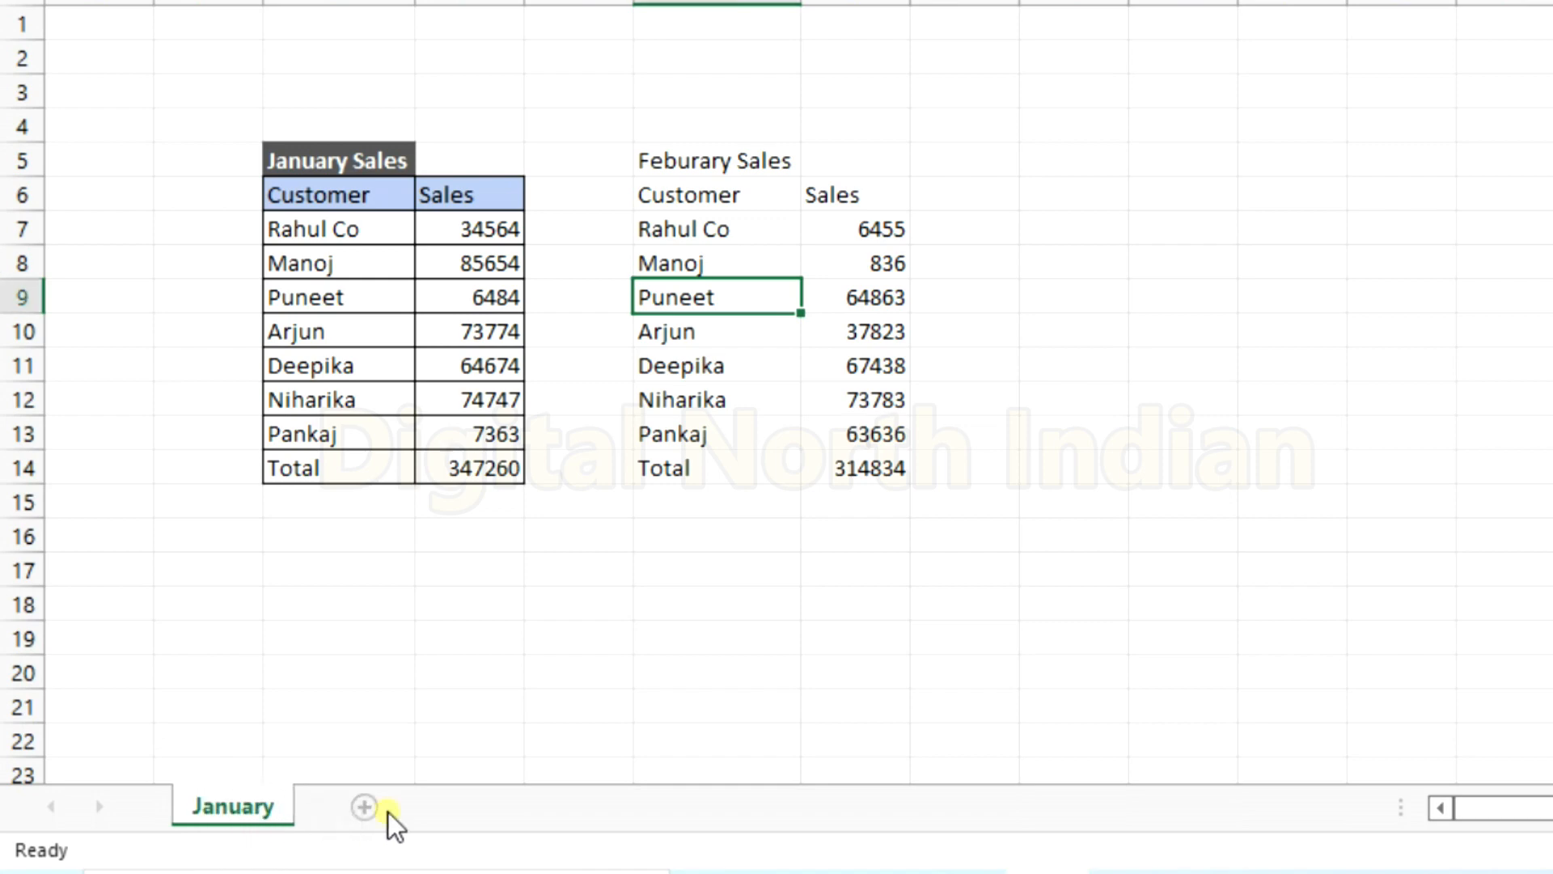
# Step: Add a new worksheet after January and name it "Feburary"
pyautogui.click(364, 808)
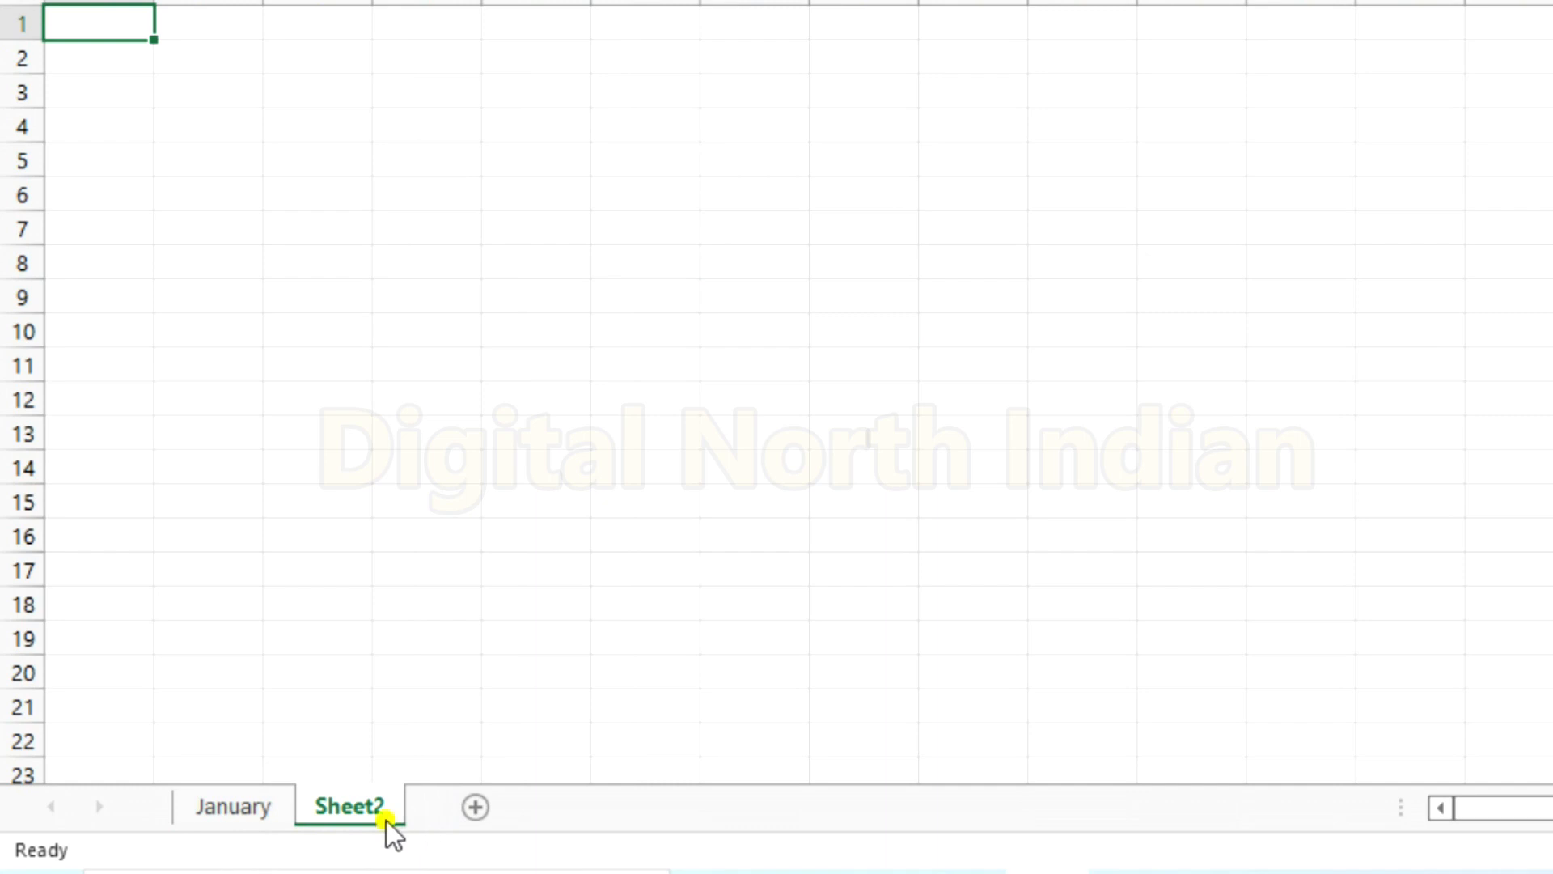
pyautogui.doubleClick(386, 819)
pyautogui.write('Fe')
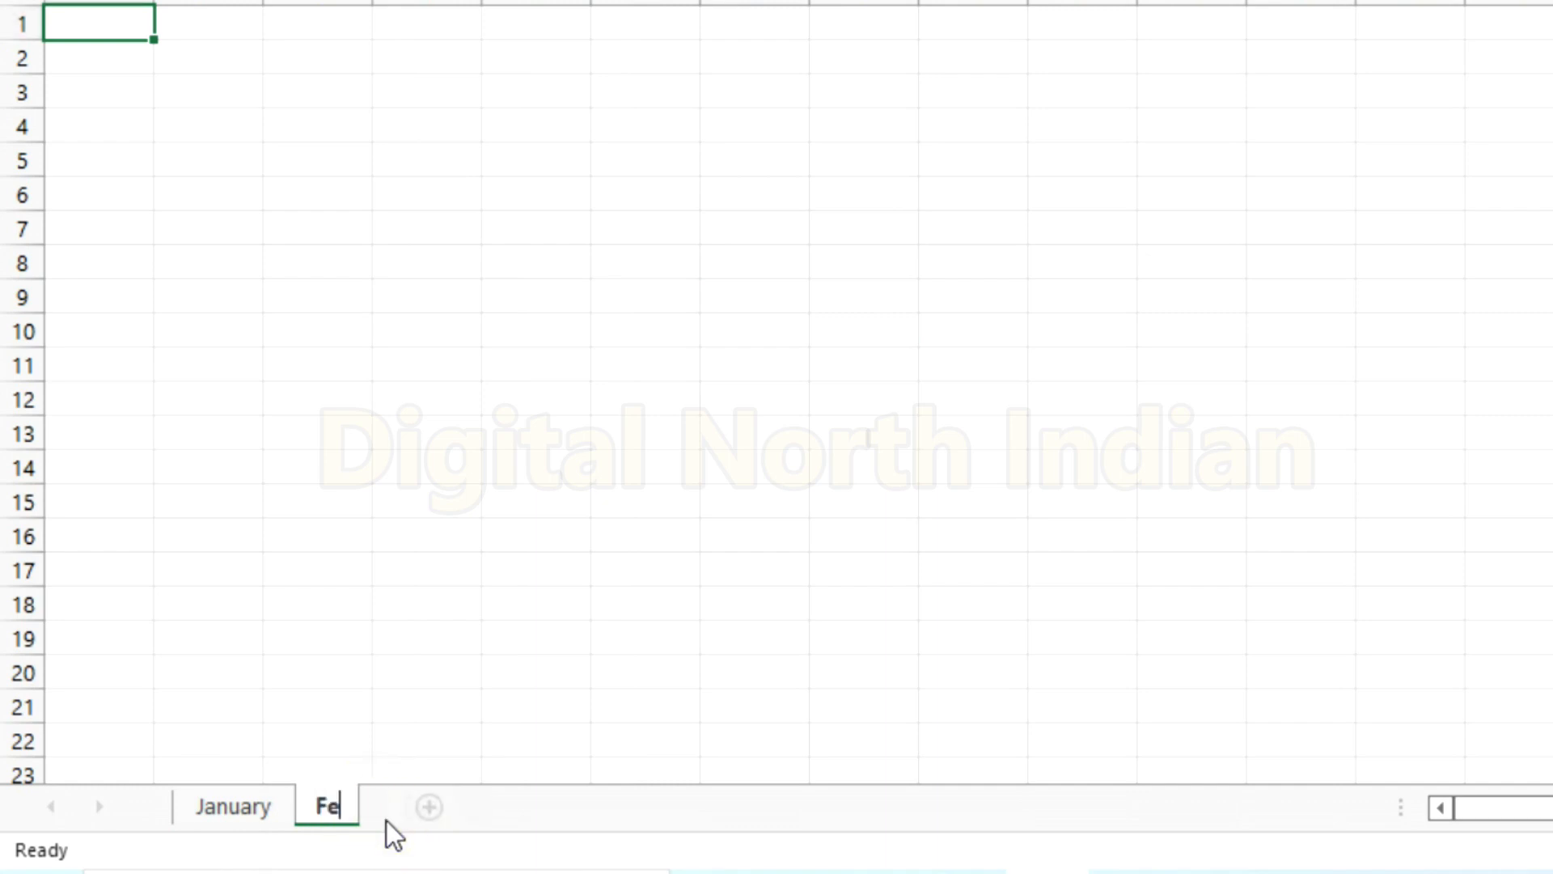
pyautogui.write('burary')
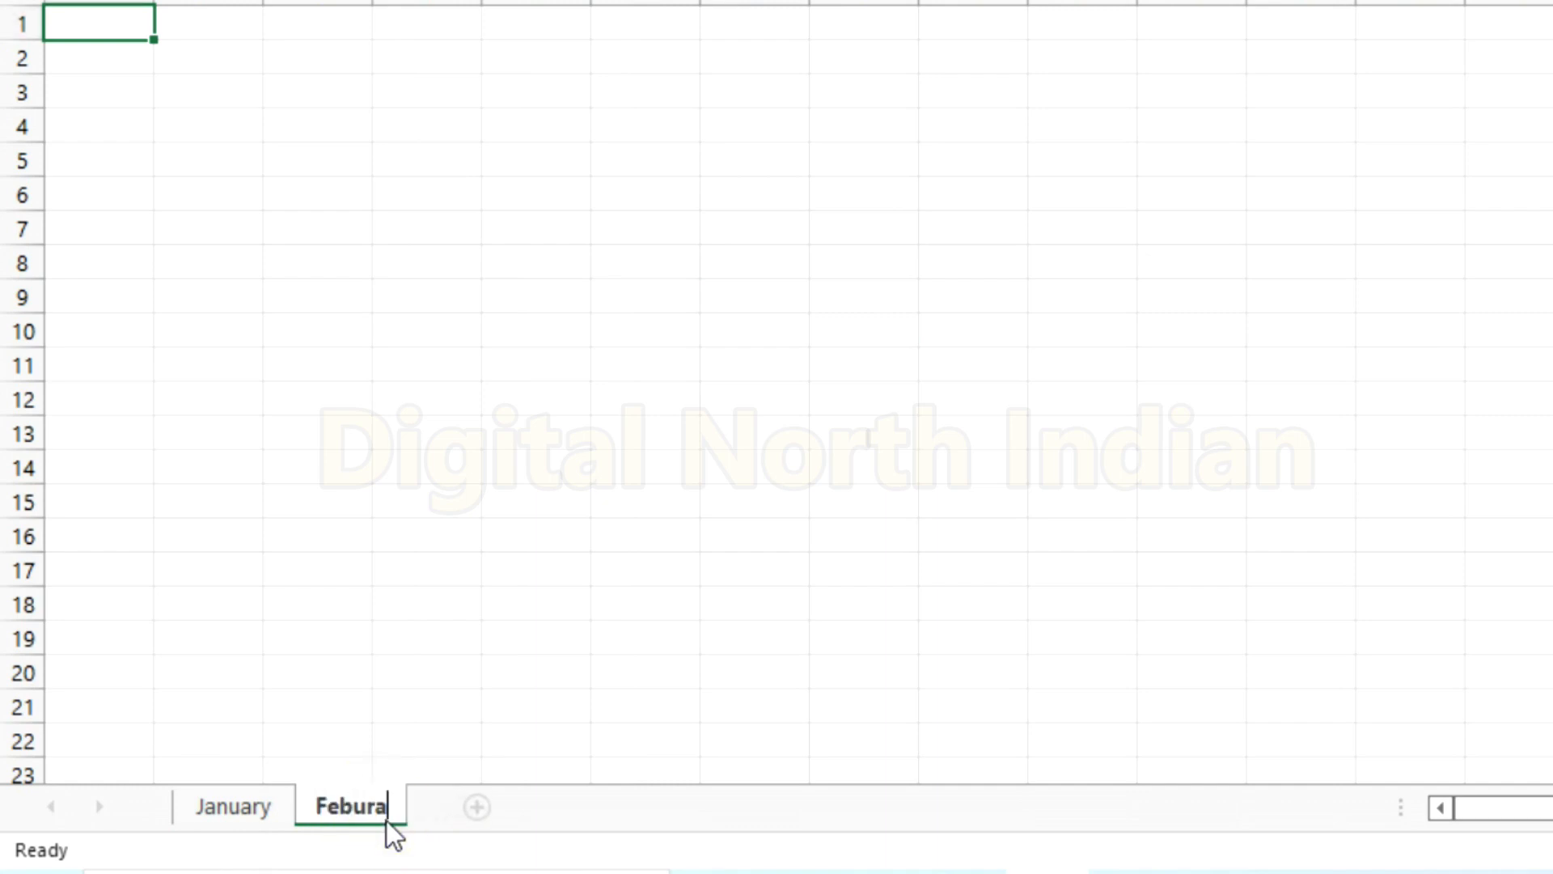
pyautogui.press('Return')
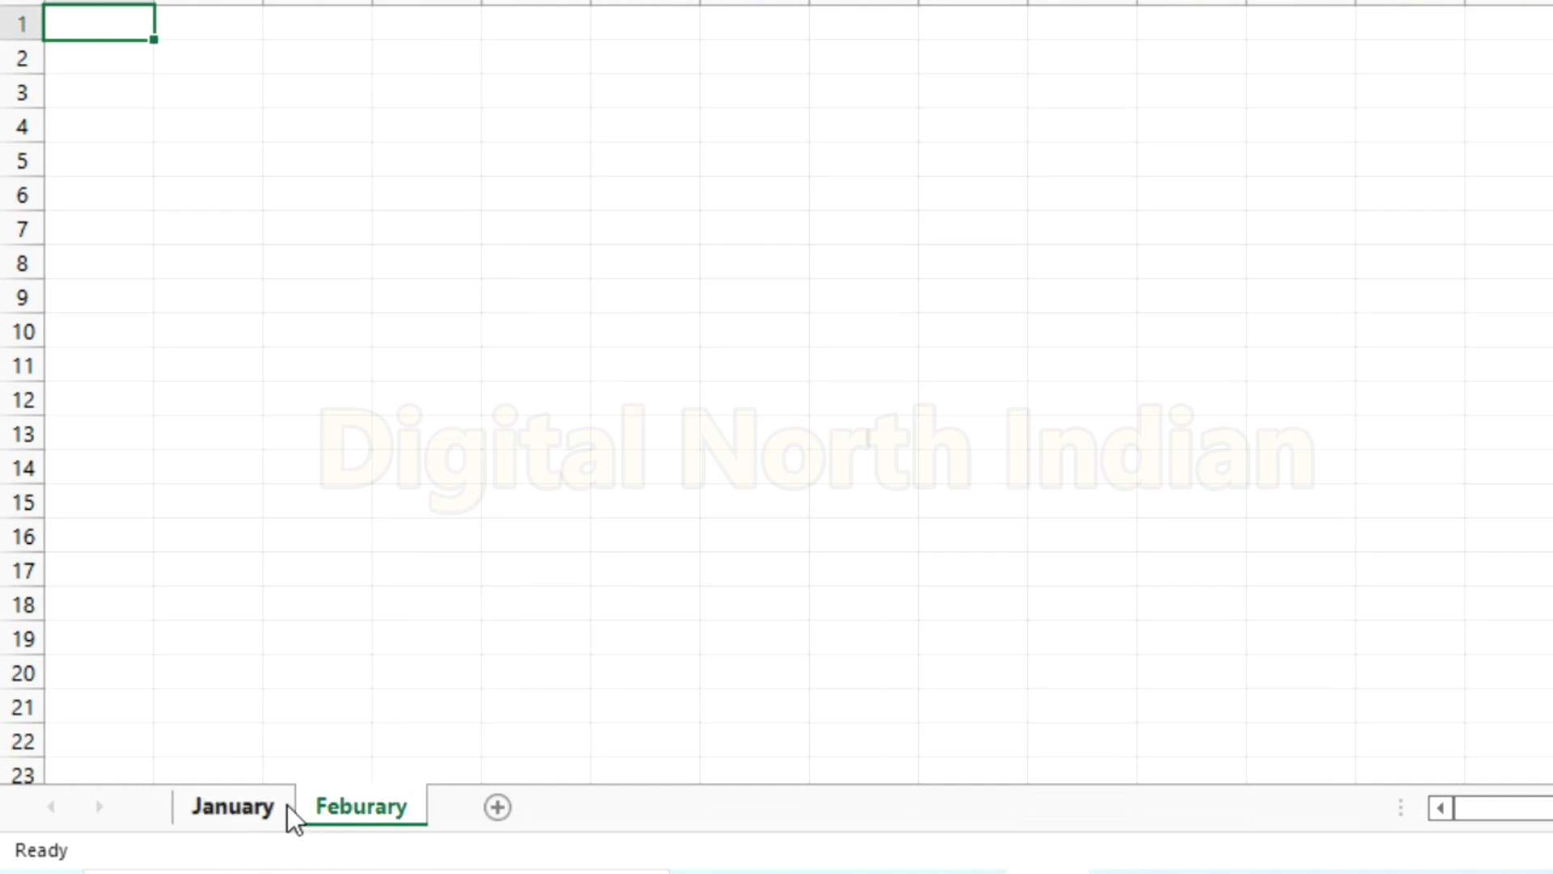
# Step: Examine the customer cells of the second table on the January sheet and their link formulas in F7:F10
pyautogui.click(255, 809)
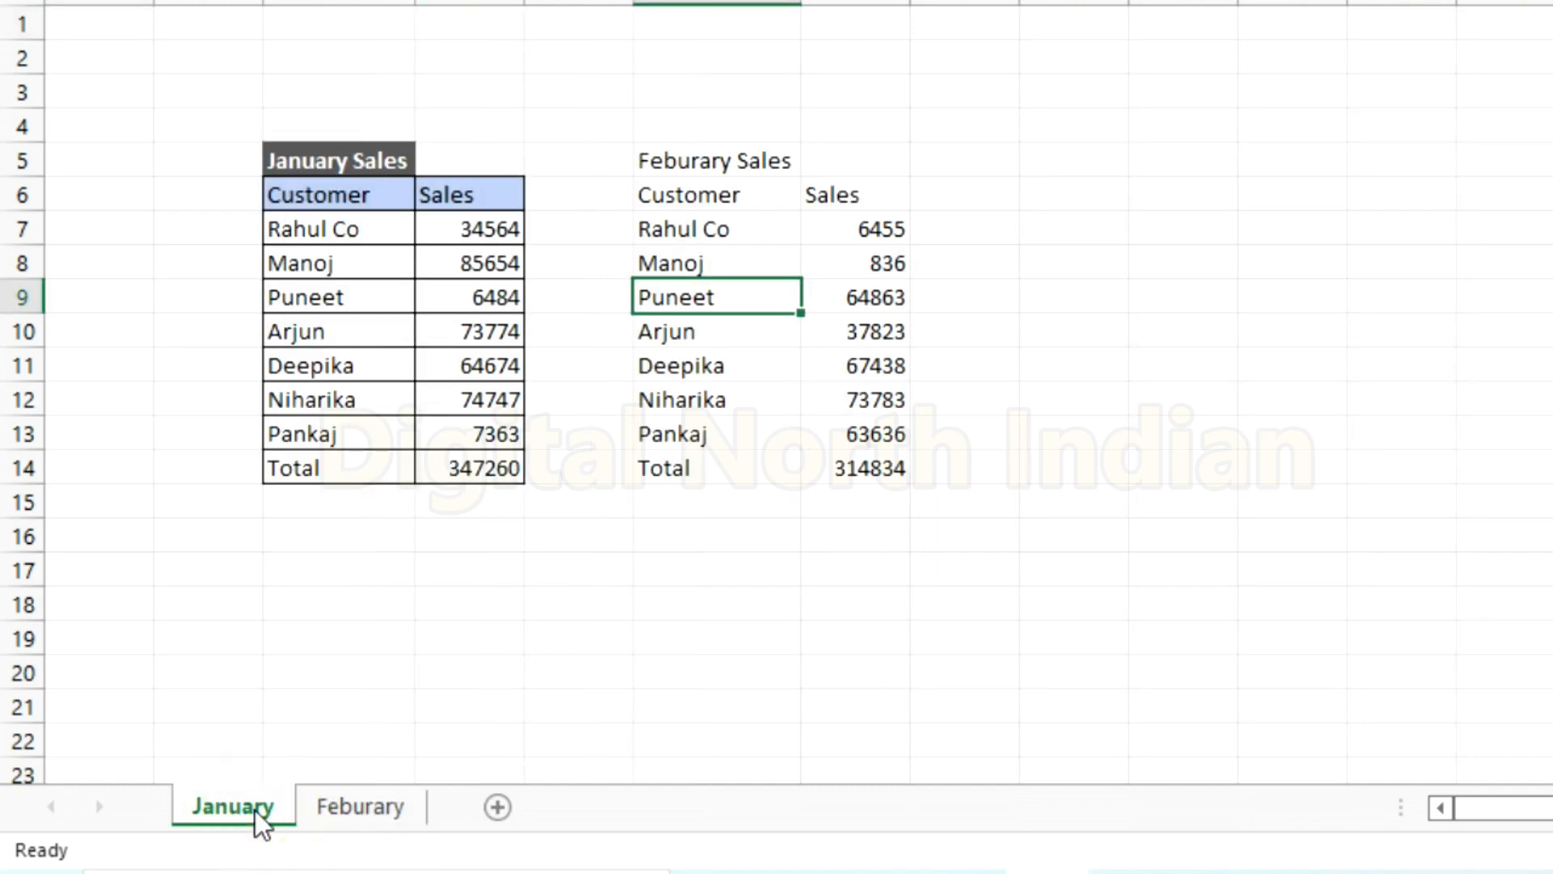
pyautogui.click(733, 166)
pyautogui.moveTo(733, 171); pyautogui.dragTo(714, 481)
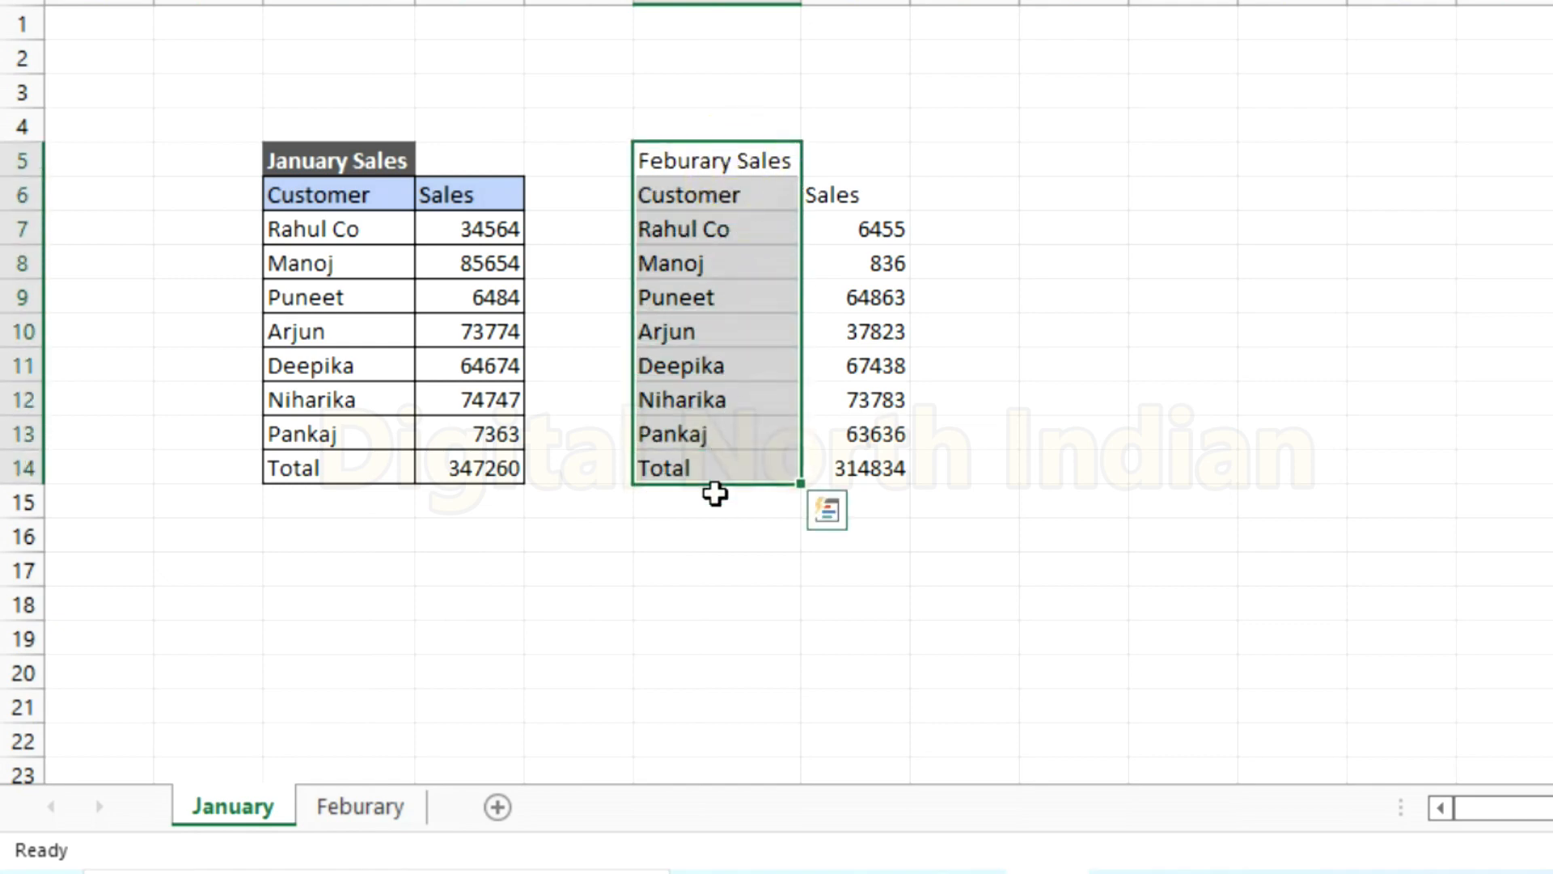
pyautogui.click(708, 421)
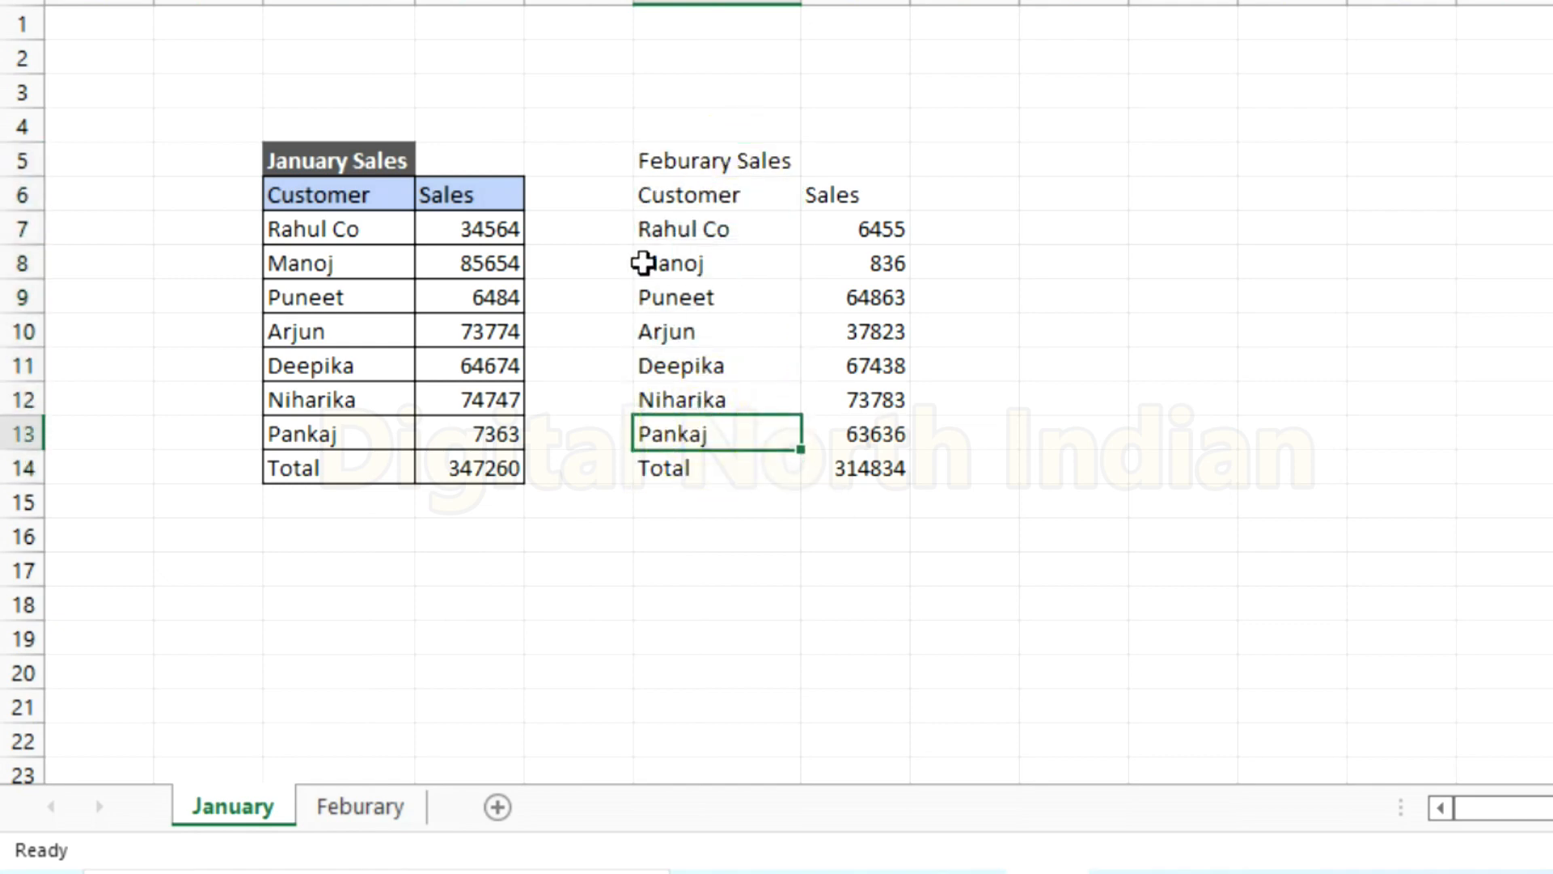
pyautogui.click(738, 219)
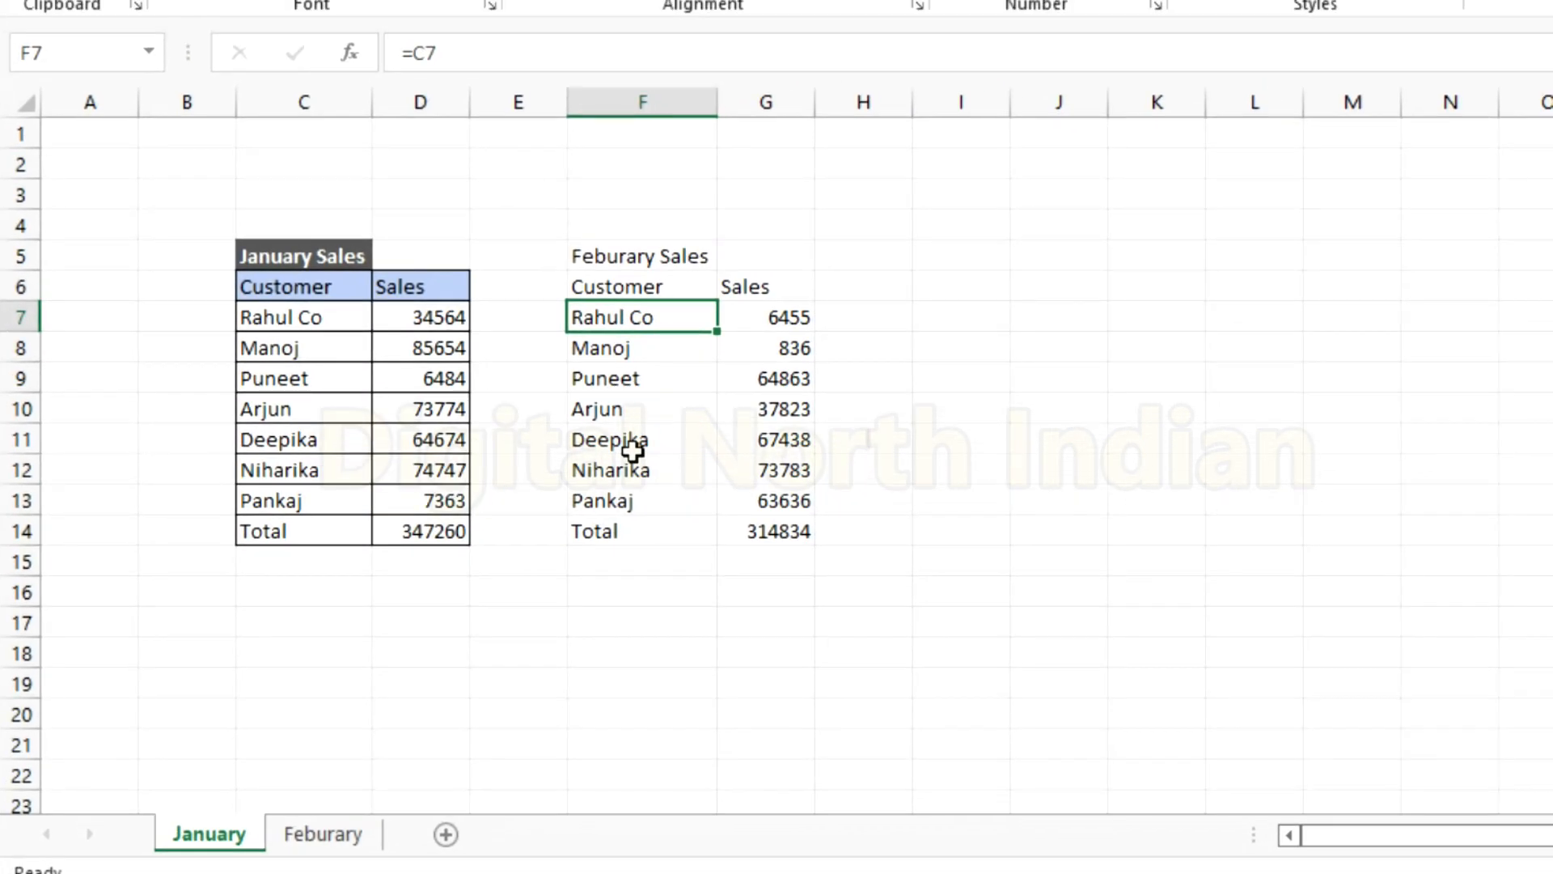
pyautogui.click(640, 356)
pyautogui.click(638, 382)
pyautogui.click(632, 411)
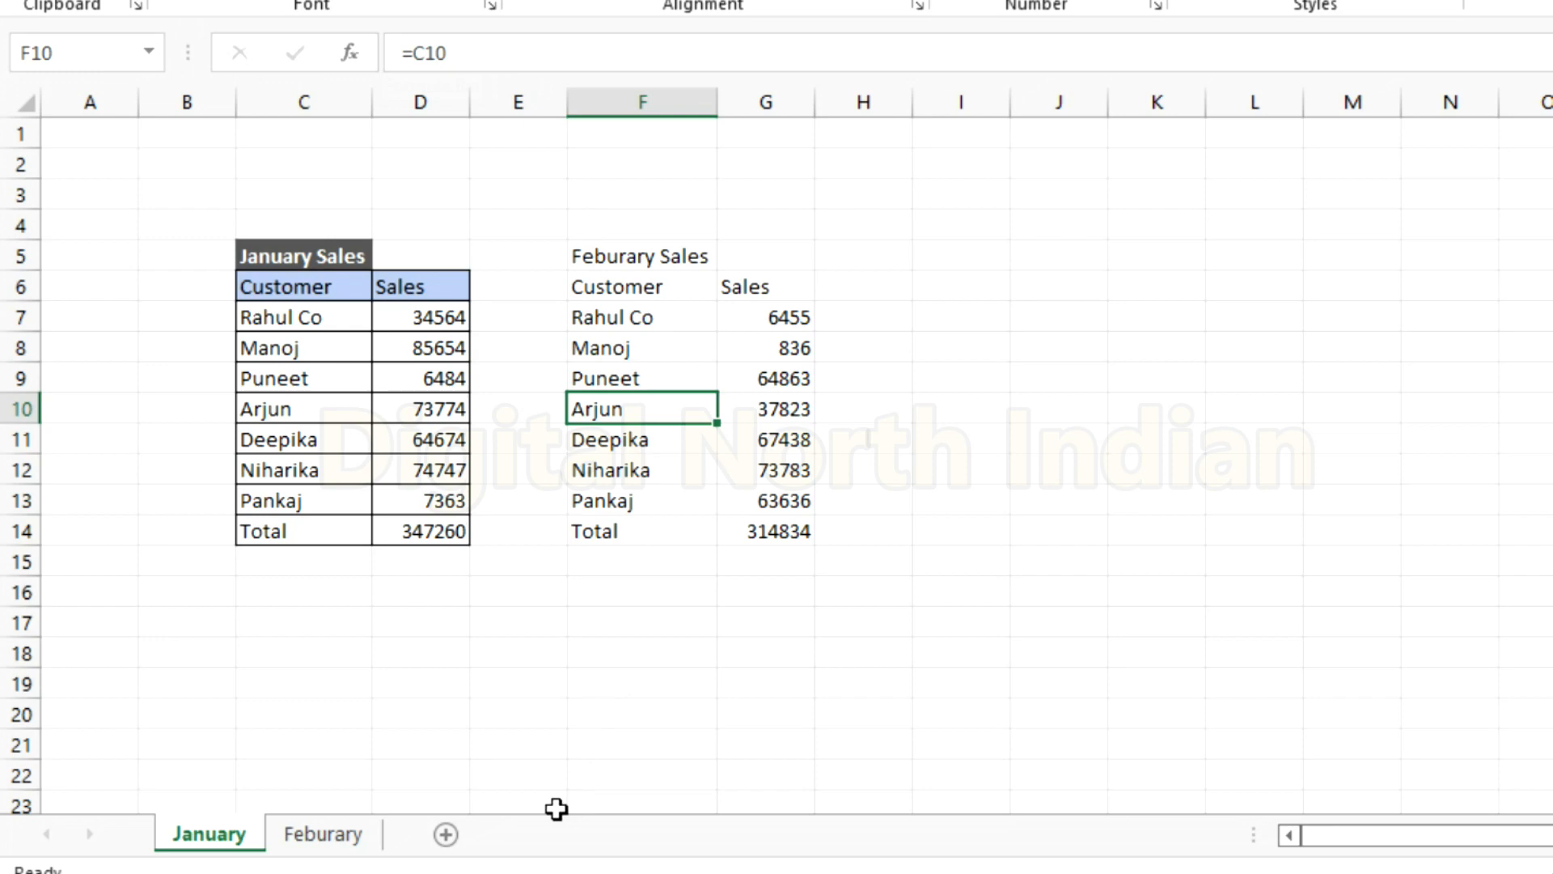
# Step: Link cell B6 on the Feburary sheet to the Customer header with the formula =January!C6
pyautogui.click(354, 839)
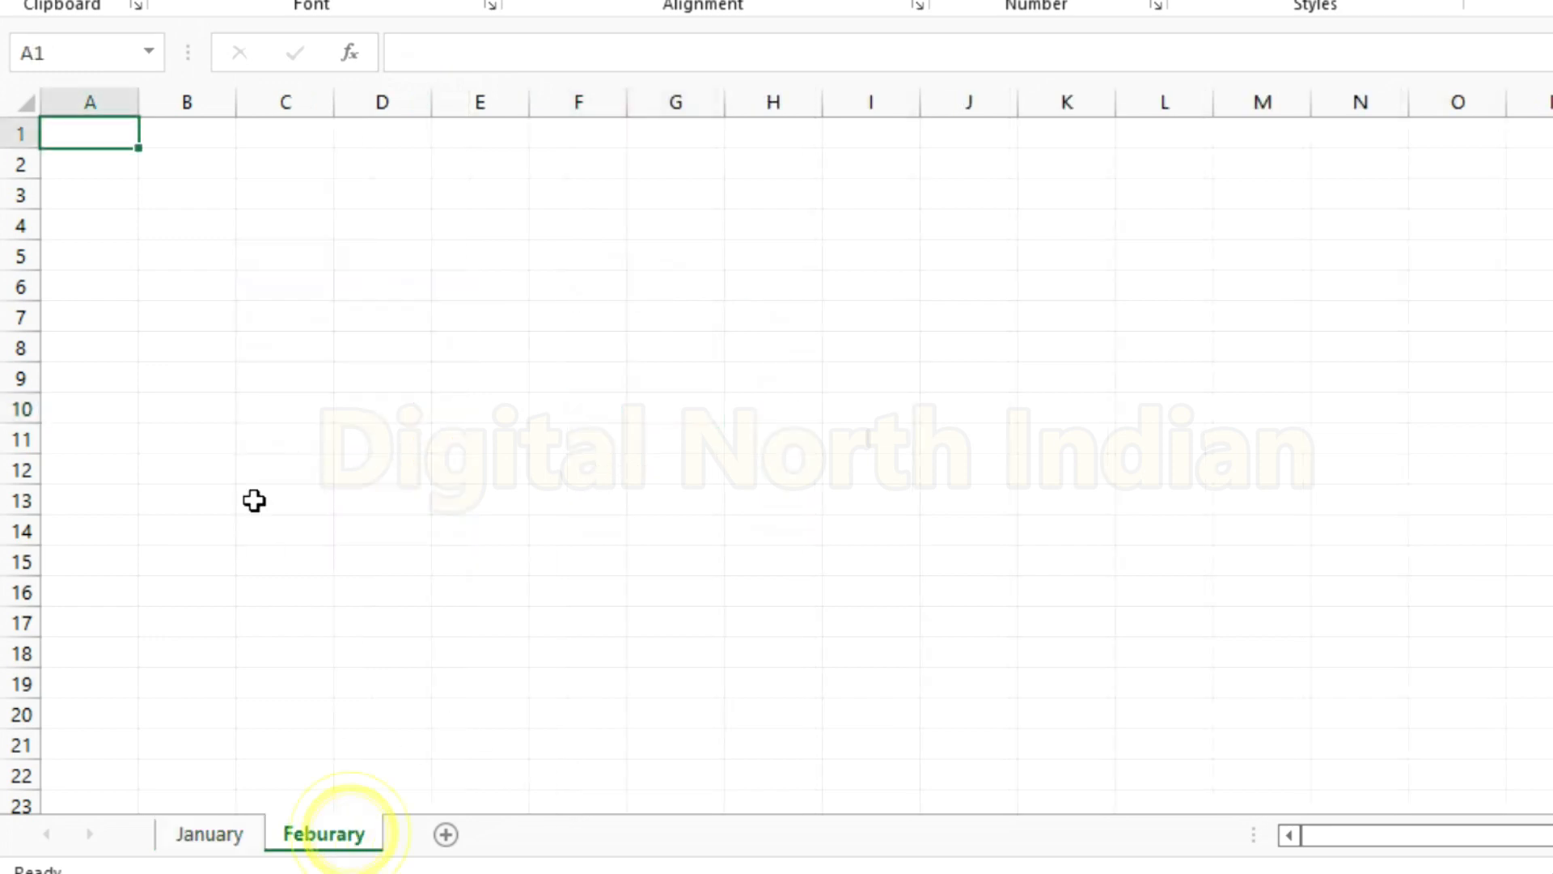
pyautogui.click(215, 286)
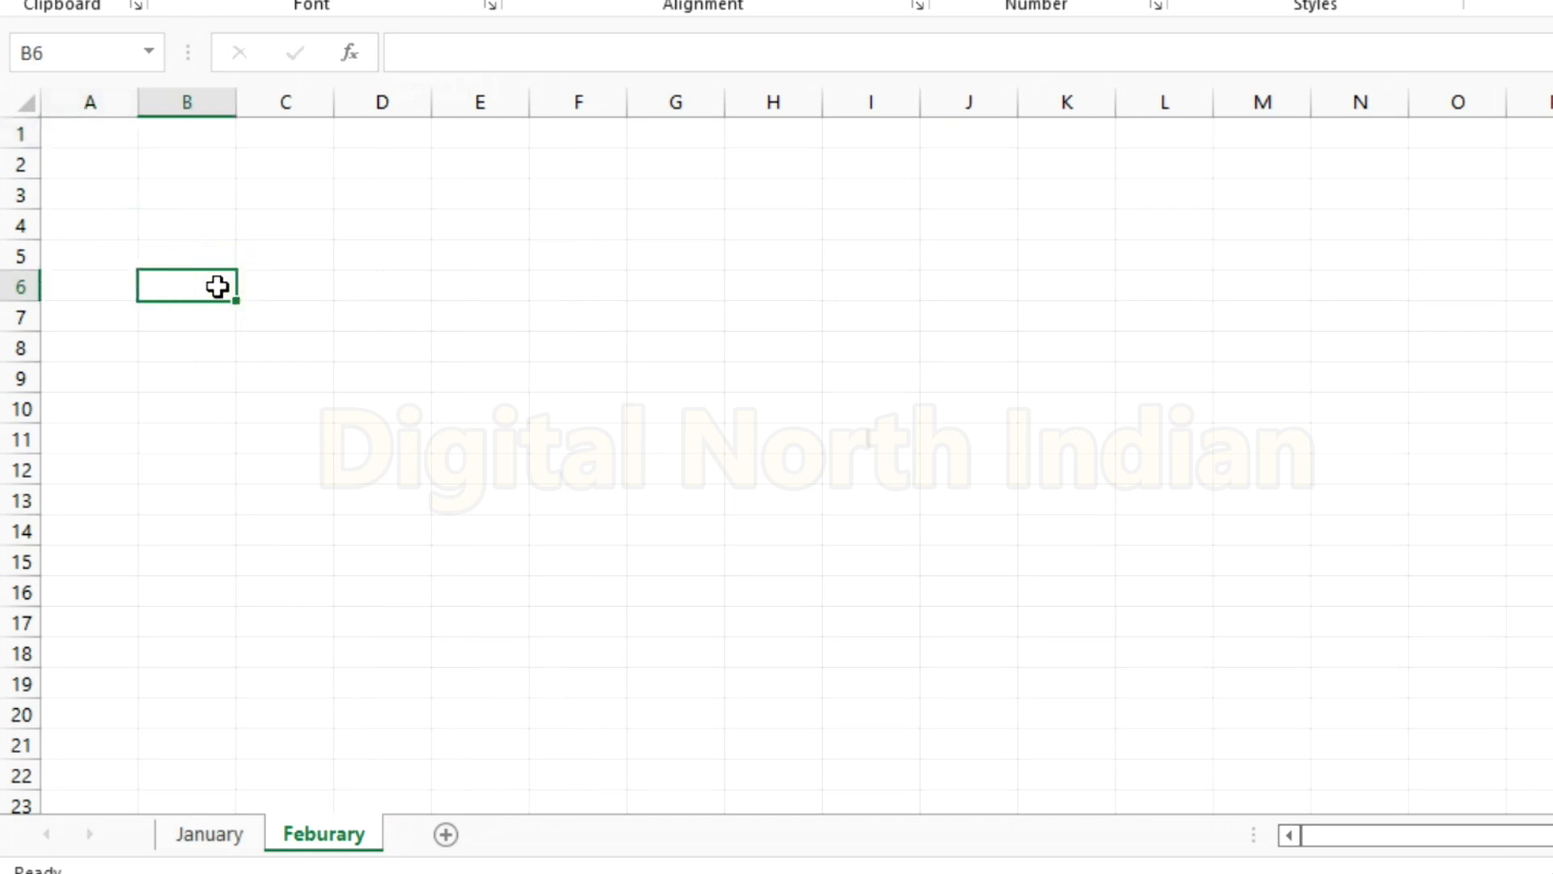
pyautogui.write('=')
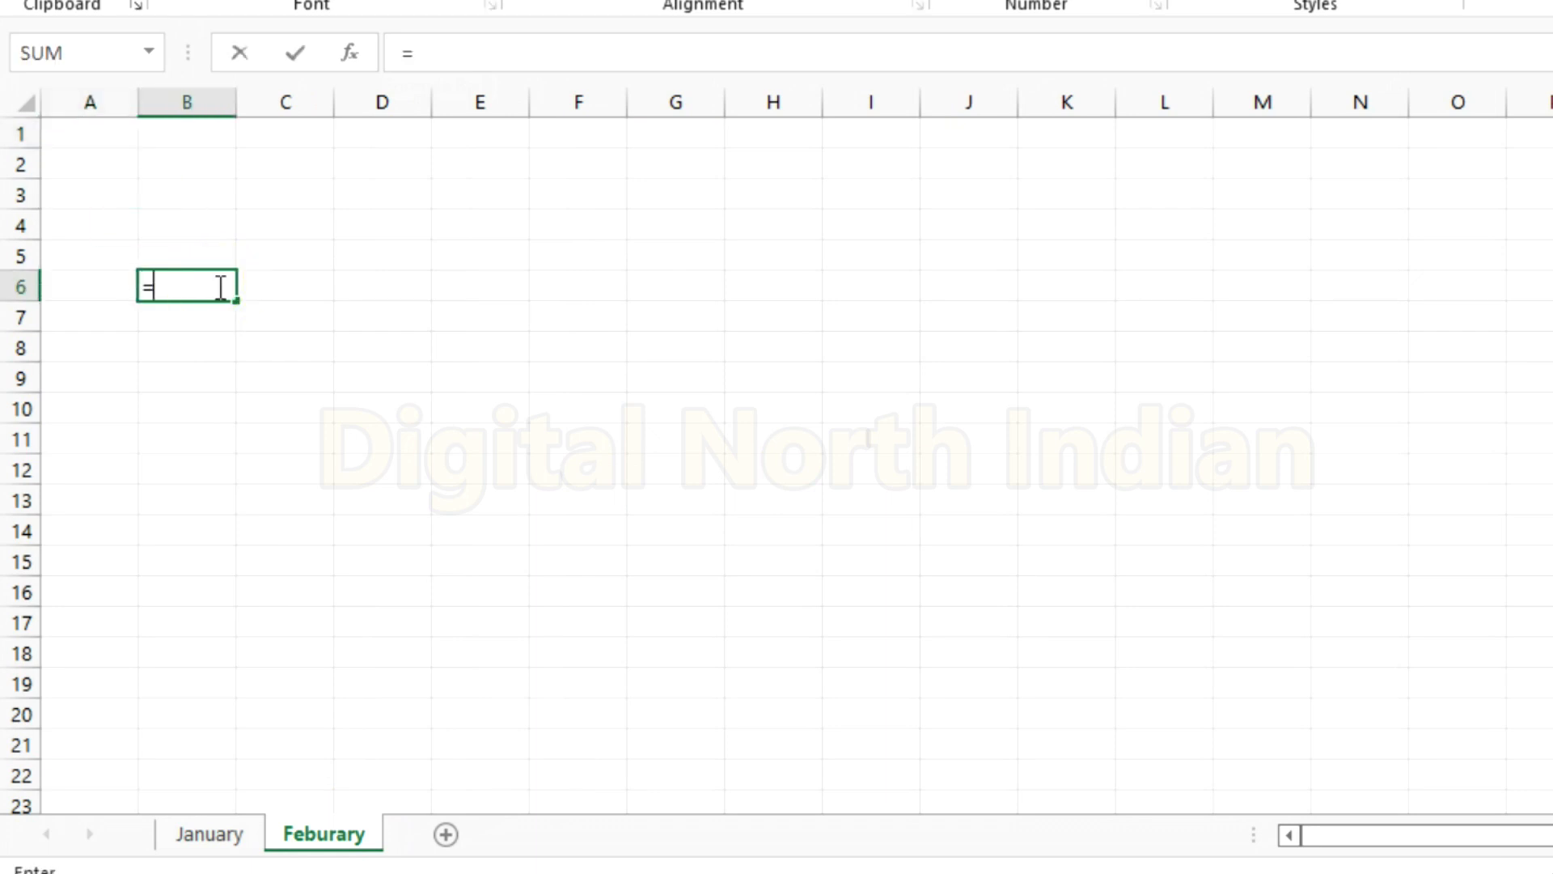
pyautogui.click(235, 840)
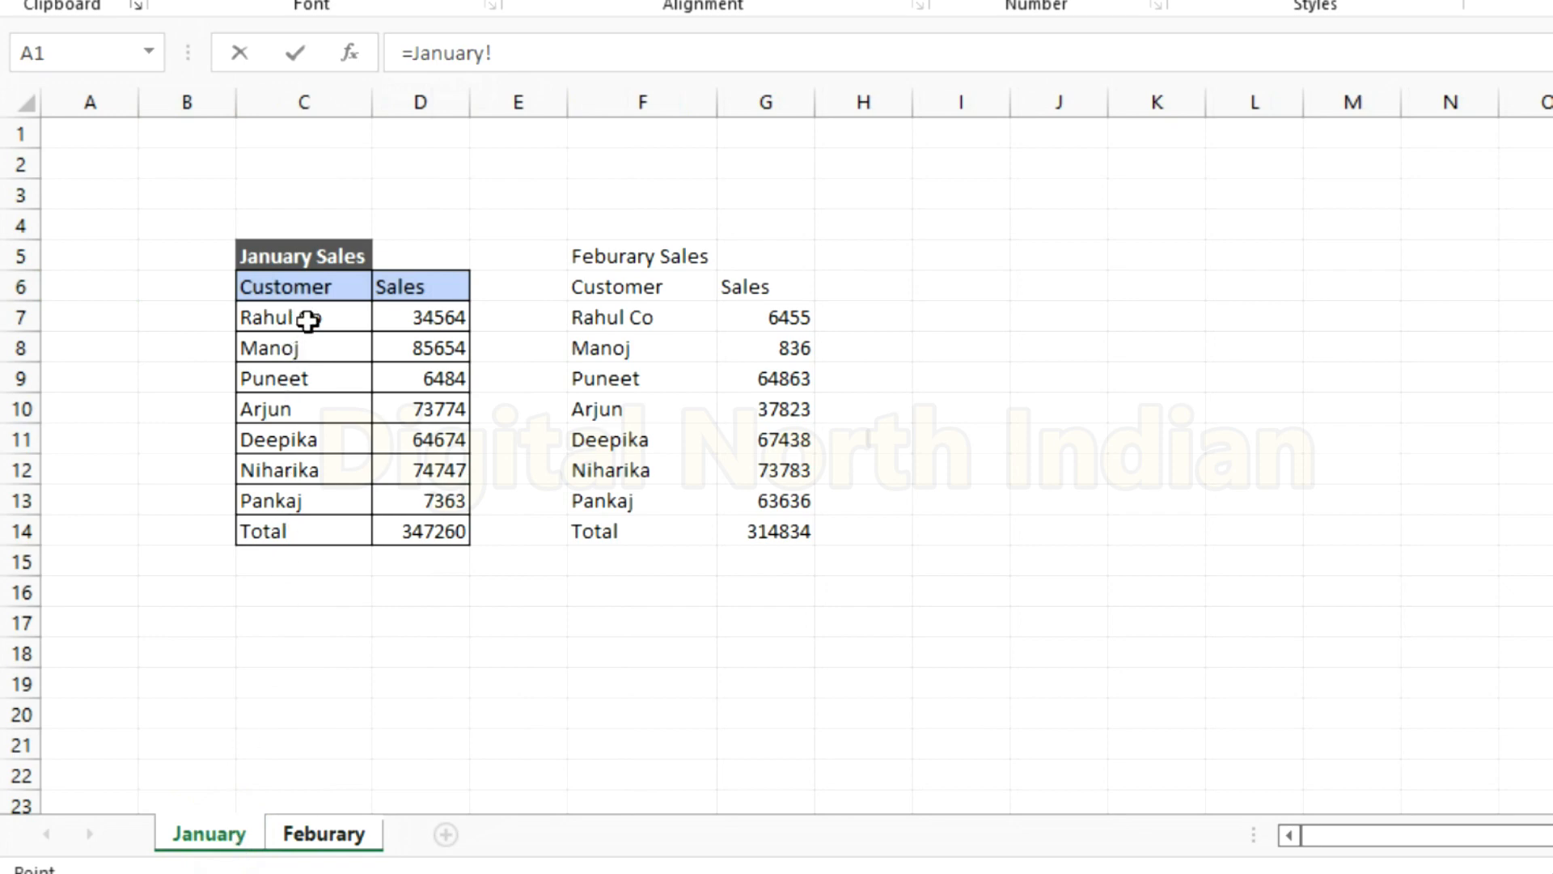
pyautogui.click(319, 288)
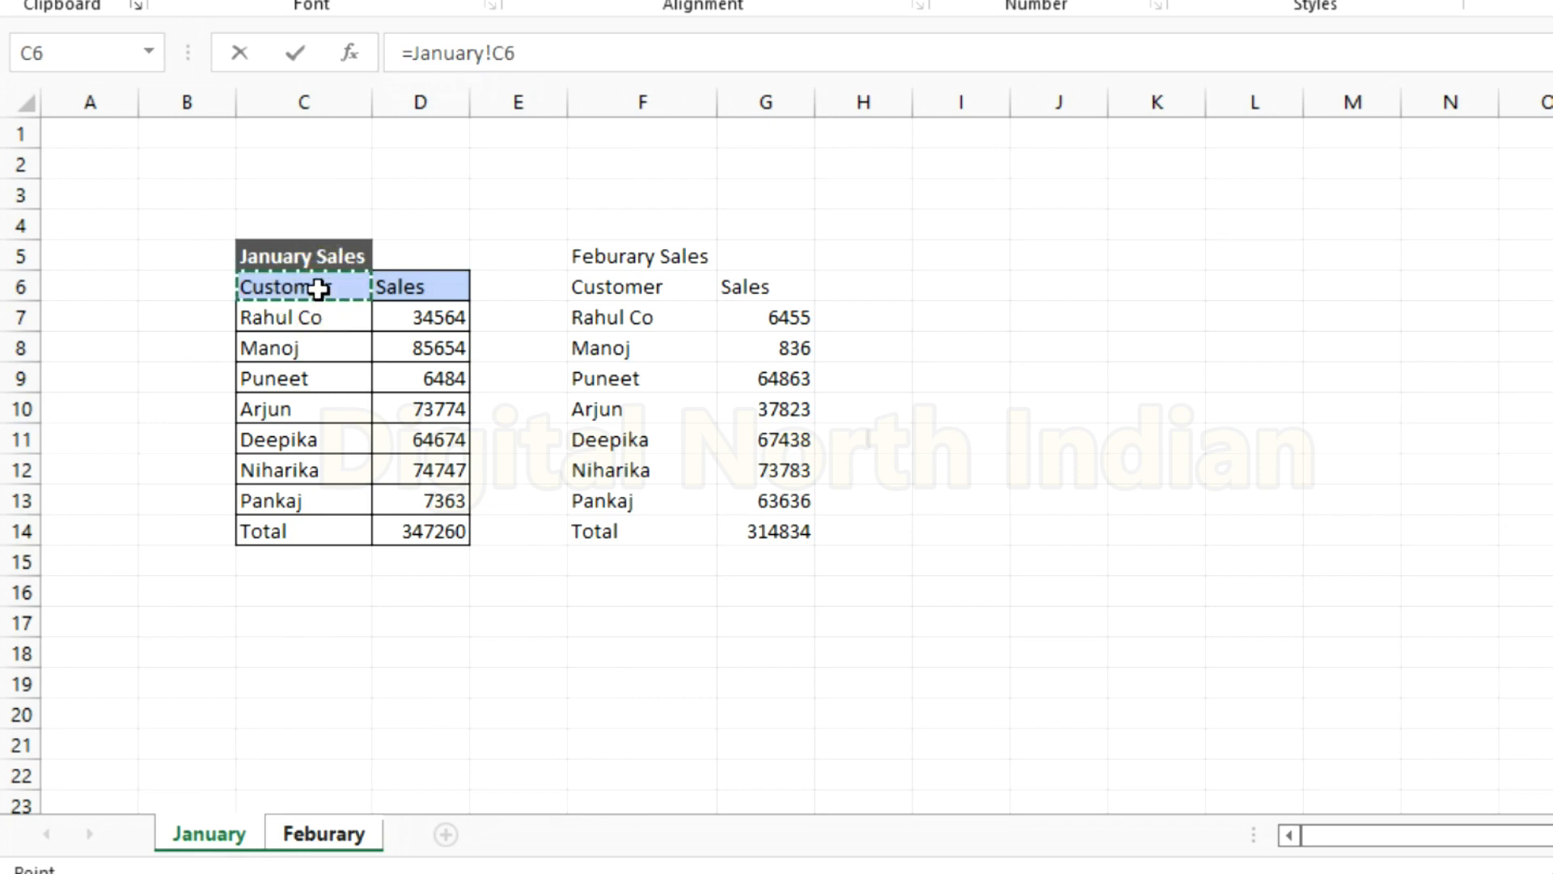
pyautogui.press('Return')
# Step: Fill the B6 link formula down to B14, leaving B15 empty, and auto-fit column B to its contents
pyautogui.click(216, 288)
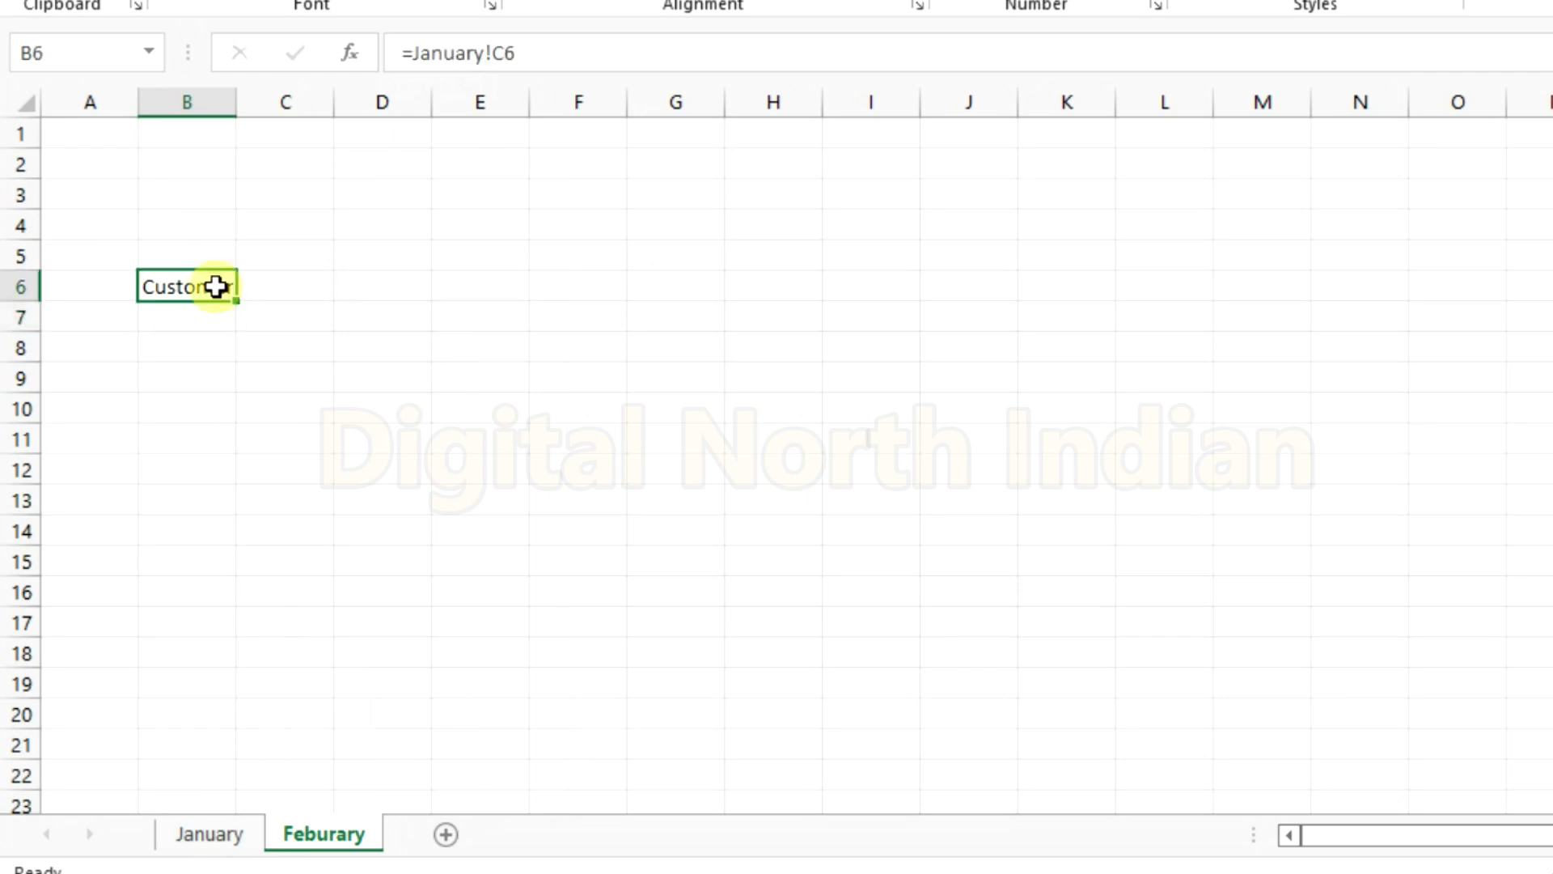
pyautogui.moveTo(240, 303); pyautogui.dragTo(233, 558)
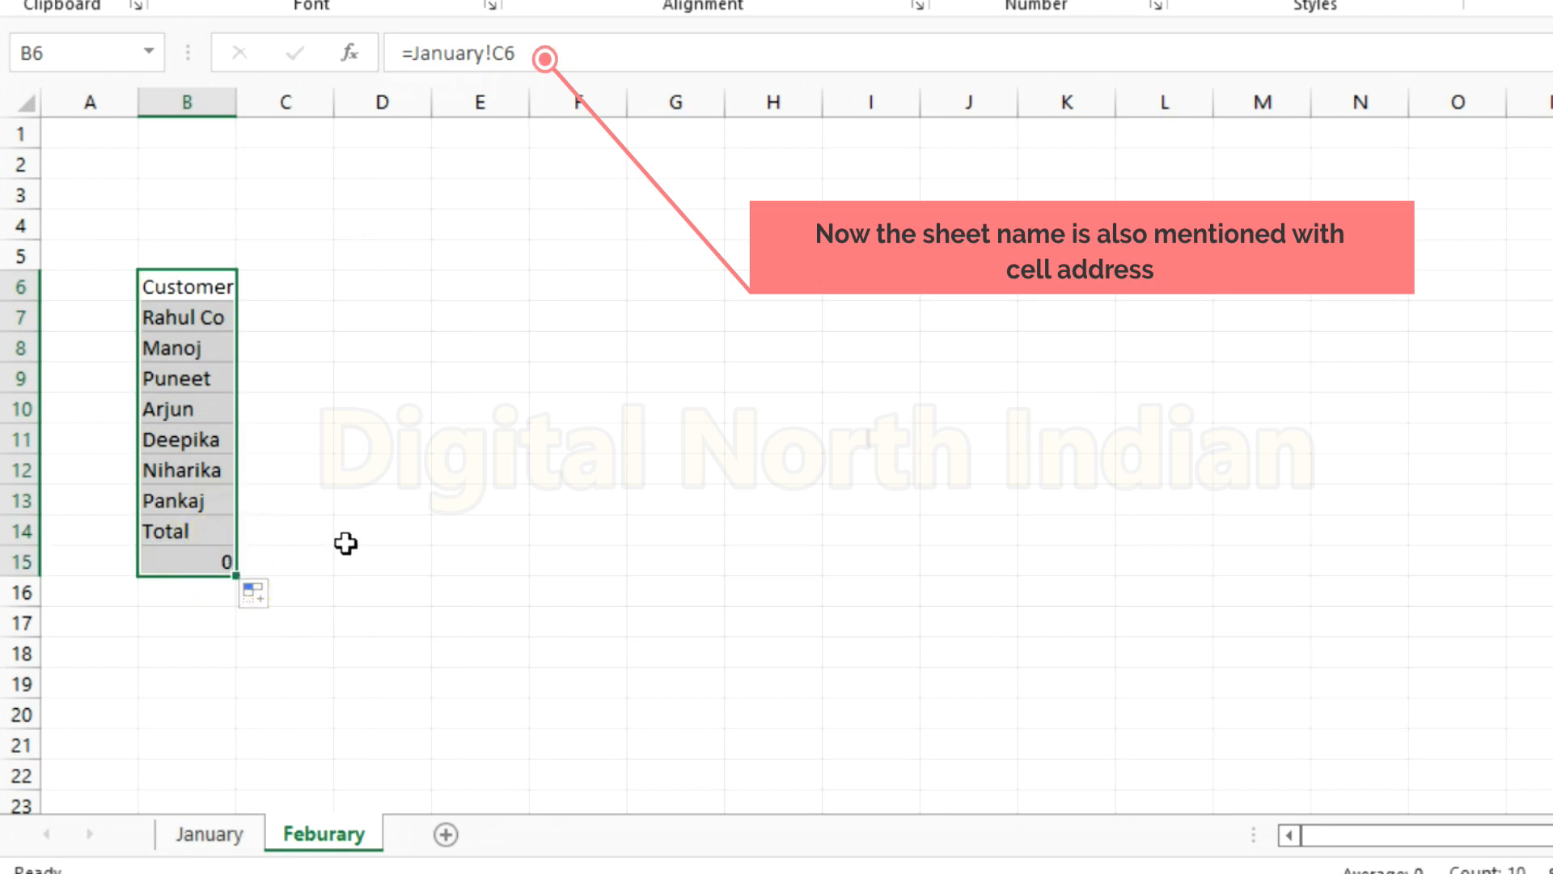
pyautogui.click(219, 562)
pyautogui.press('Delete')
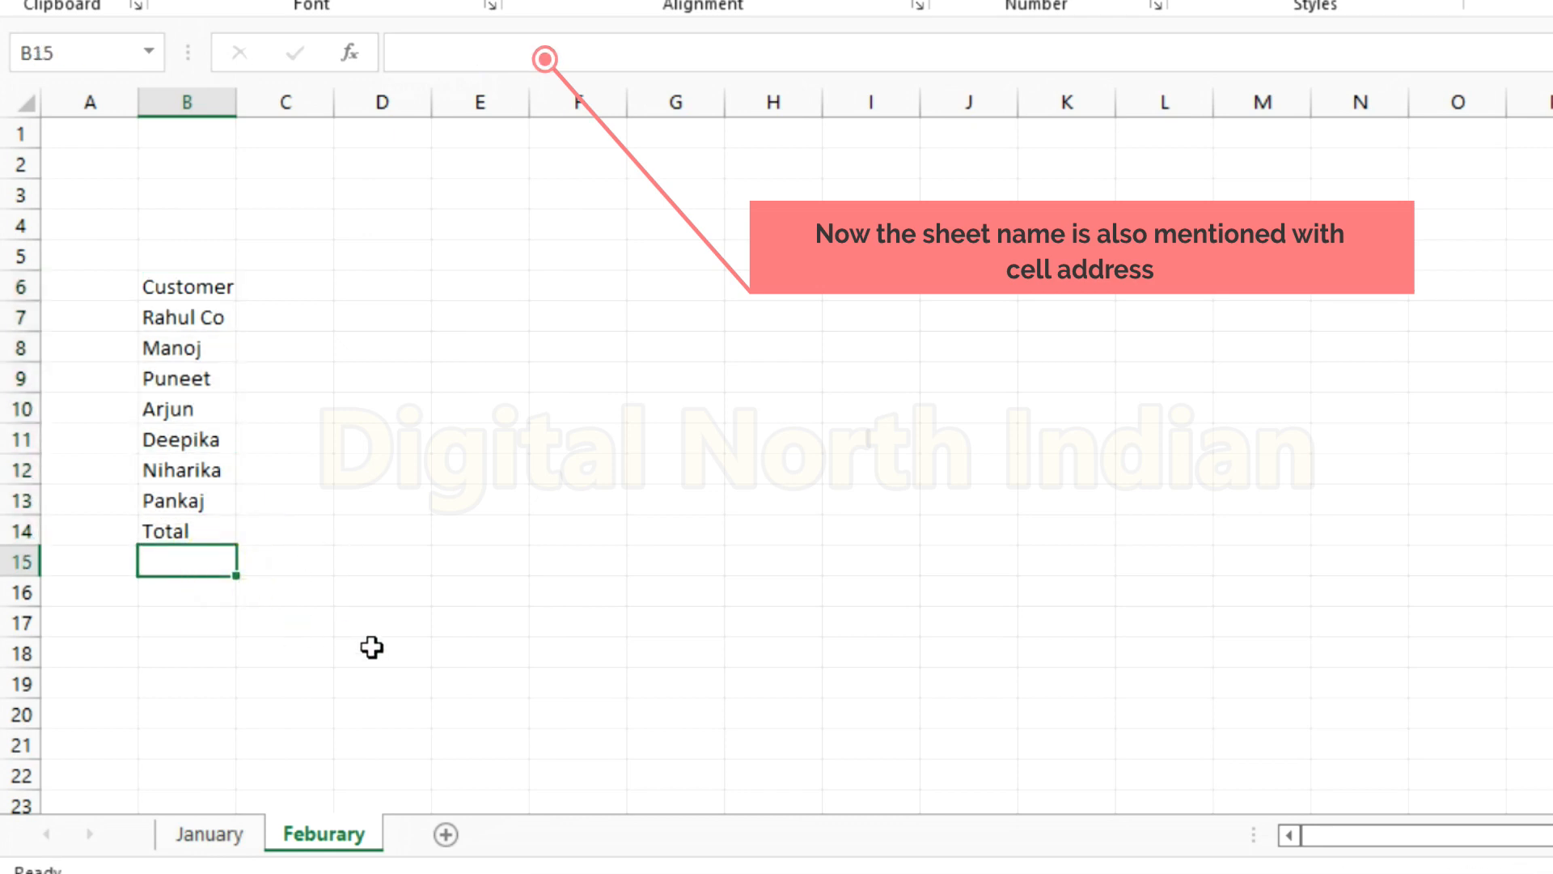
pyautogui.doubleClick(237, 102)
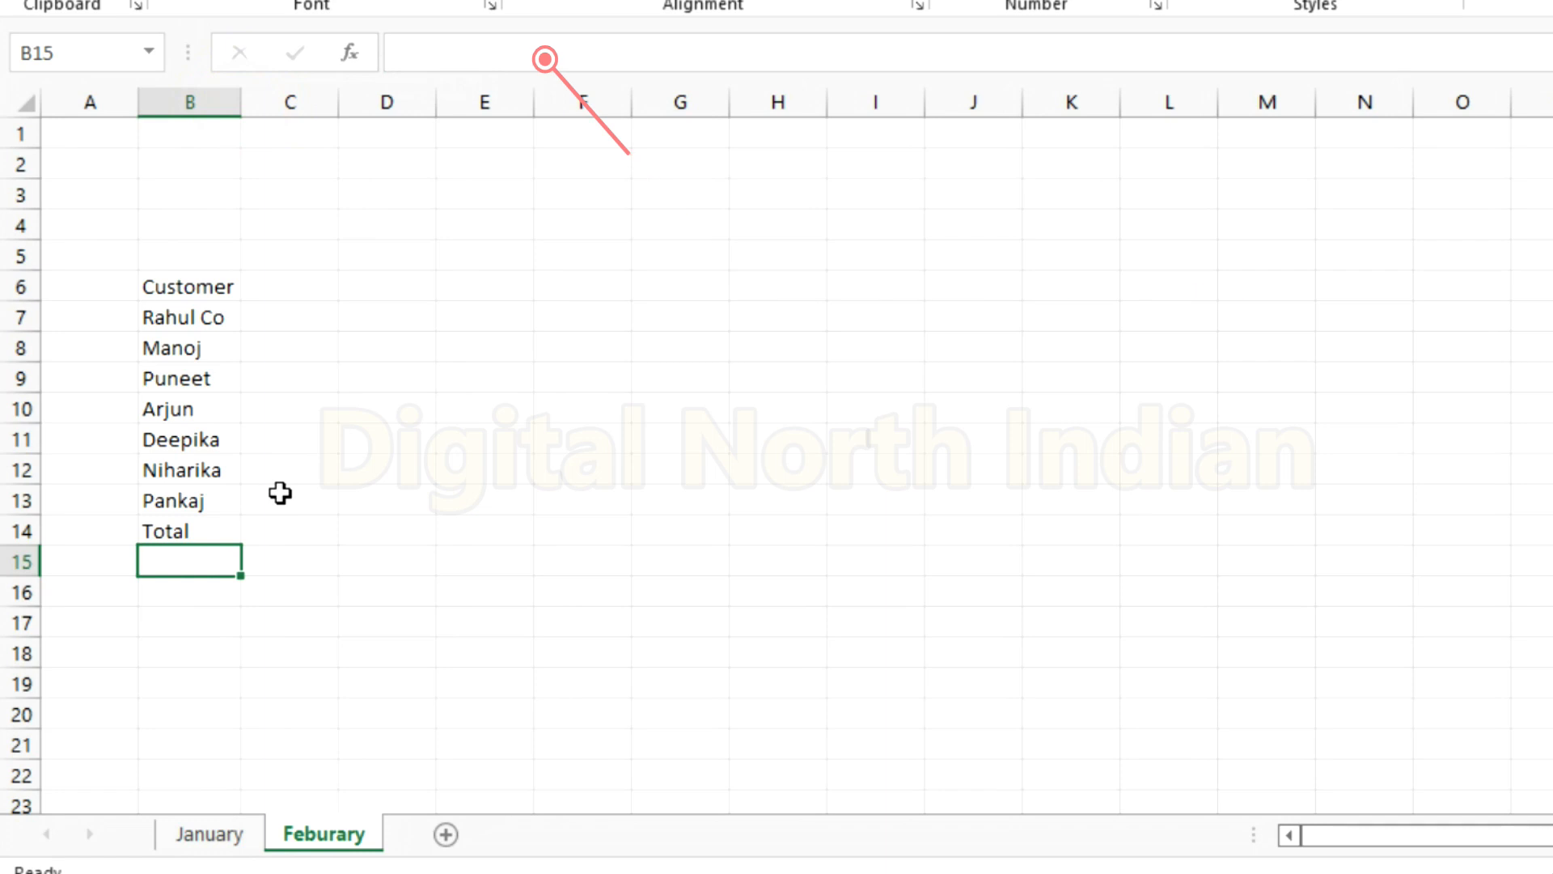
# Step: Copy the sales header and figures in G6:G13 of the January sheet to C6 on the Feburary sheet
pyautogui.click(212, 837)
pyautogui.moveTo(775, 298); pyautogui.dragTo(769, 503)
pyautogui.hotkey('ctrl', 'c')
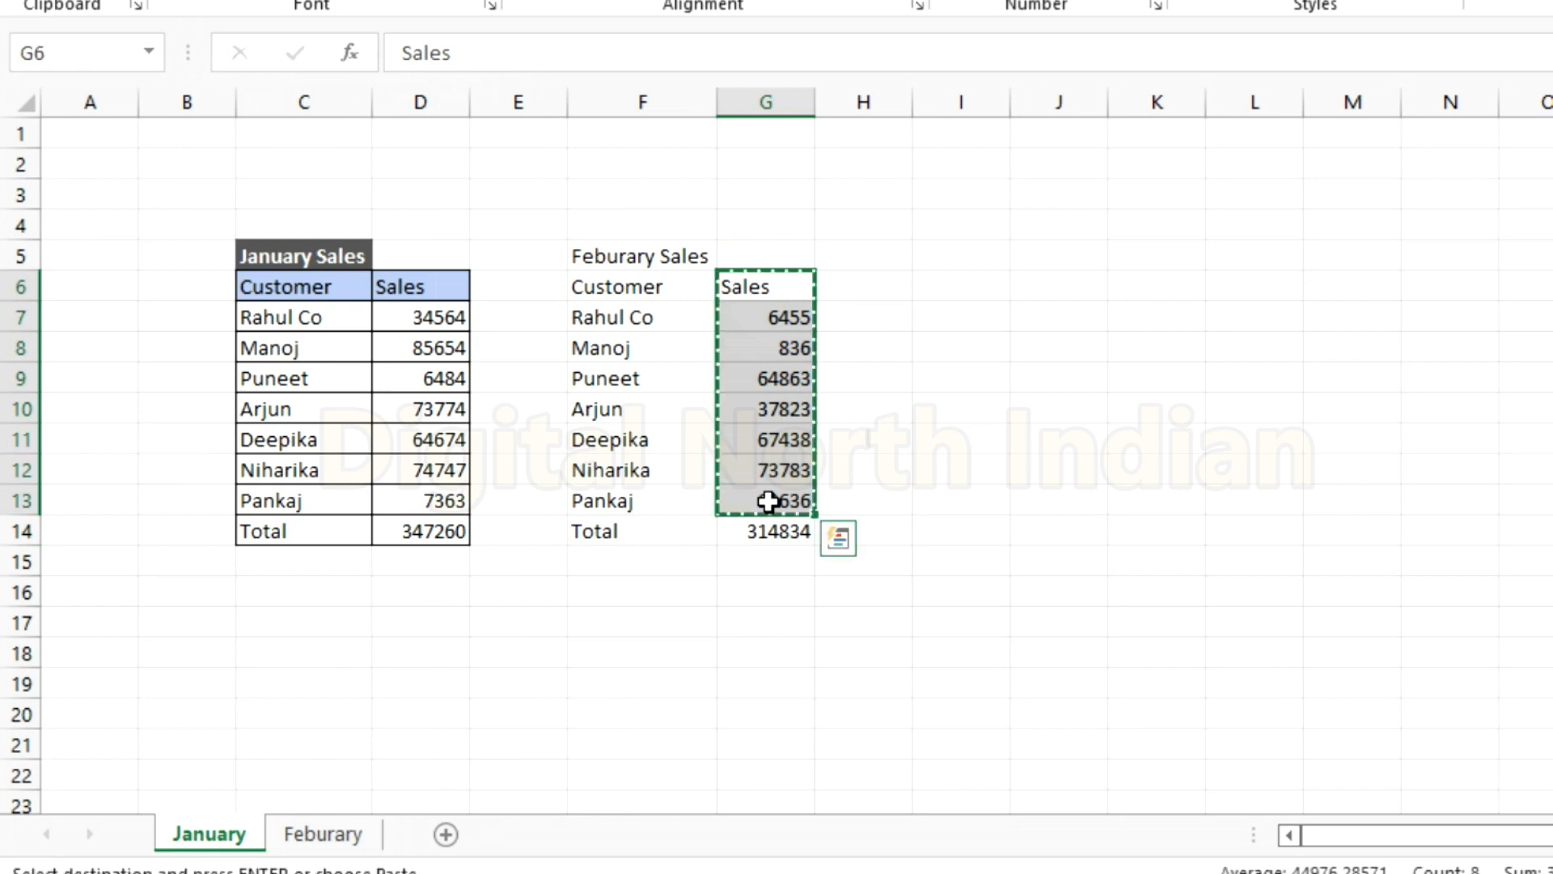
pyautogui.click(350, 831)
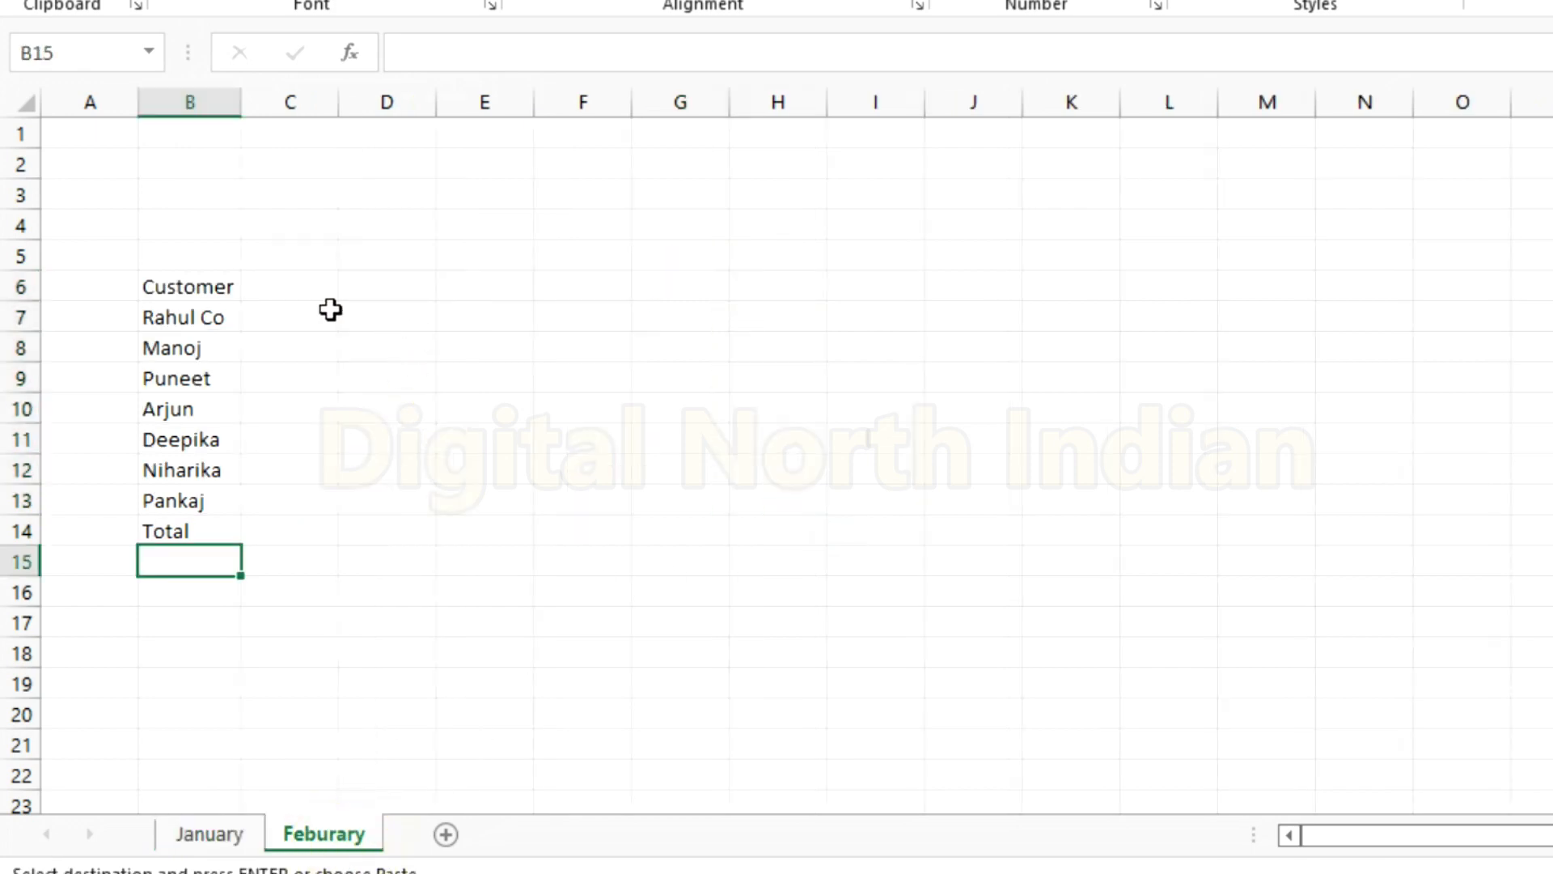
pyautogui.click(296, 293)
pyautogui.hotkey('ctrl', 'v')
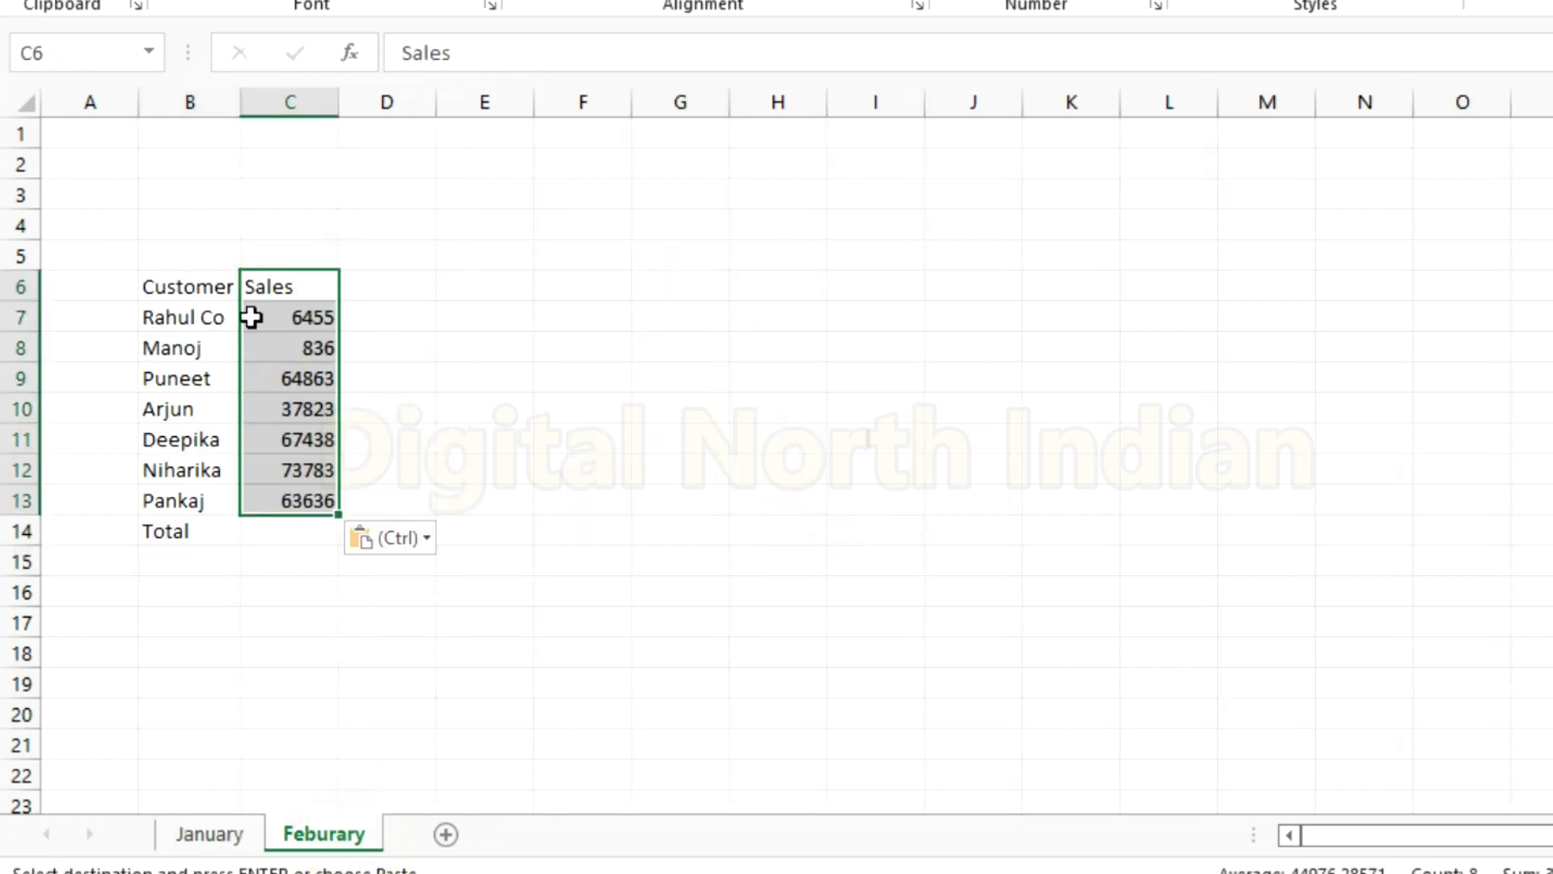
# Step: Copy the title "Feburary Sales" from F5 of the January sheet to B5 on the Feburary sheet and auto-fit column B
pyautogui.click(208, 833)
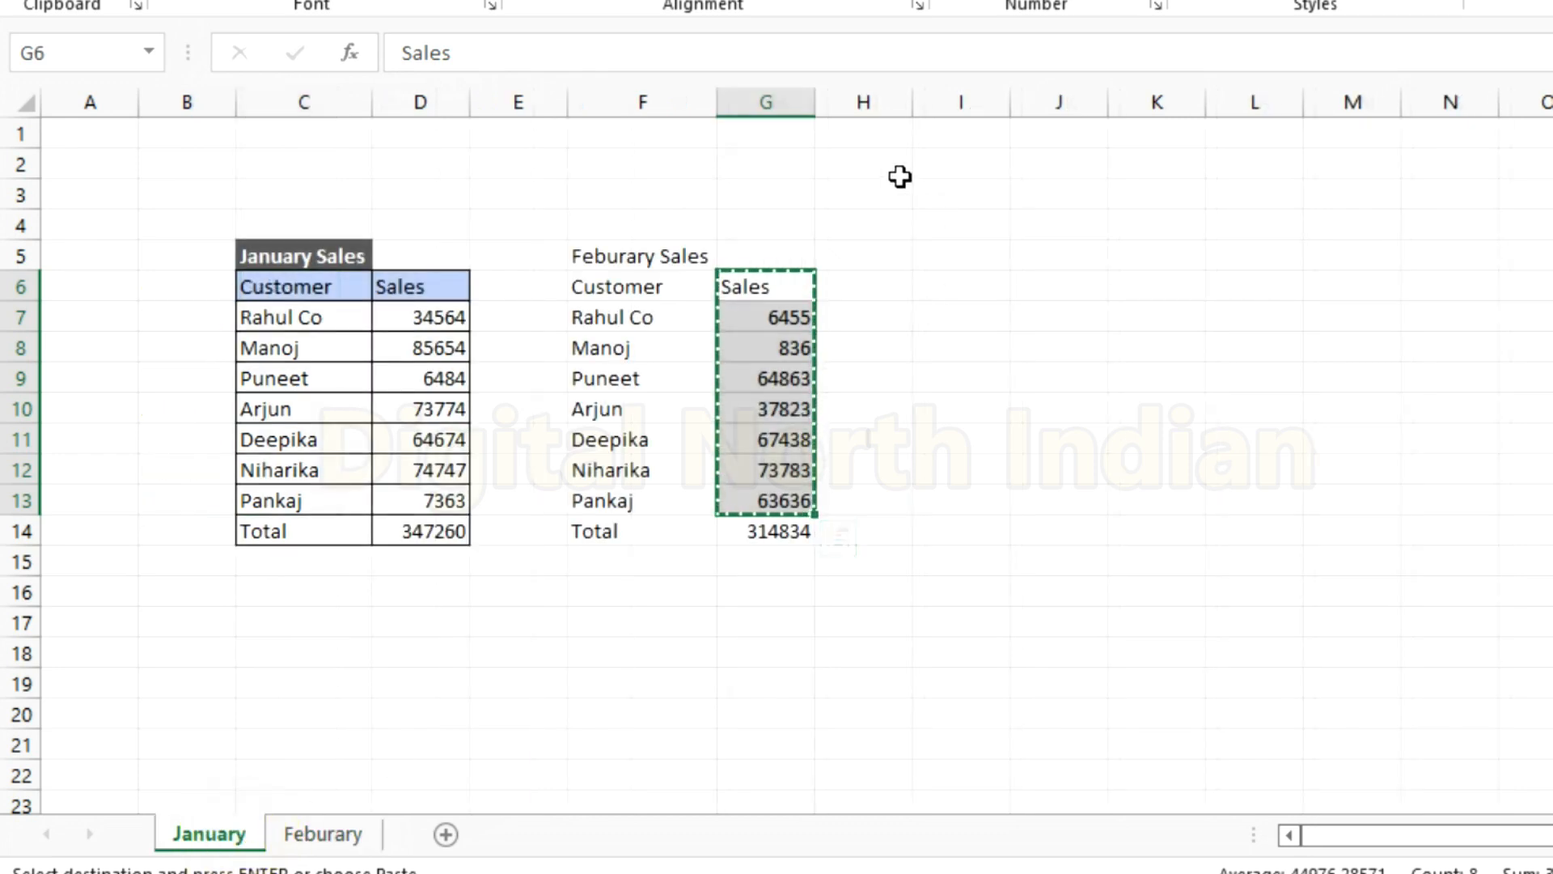
pyautogui.click(647, 250)
pyautogui.hotkey('ctrl', 'c')
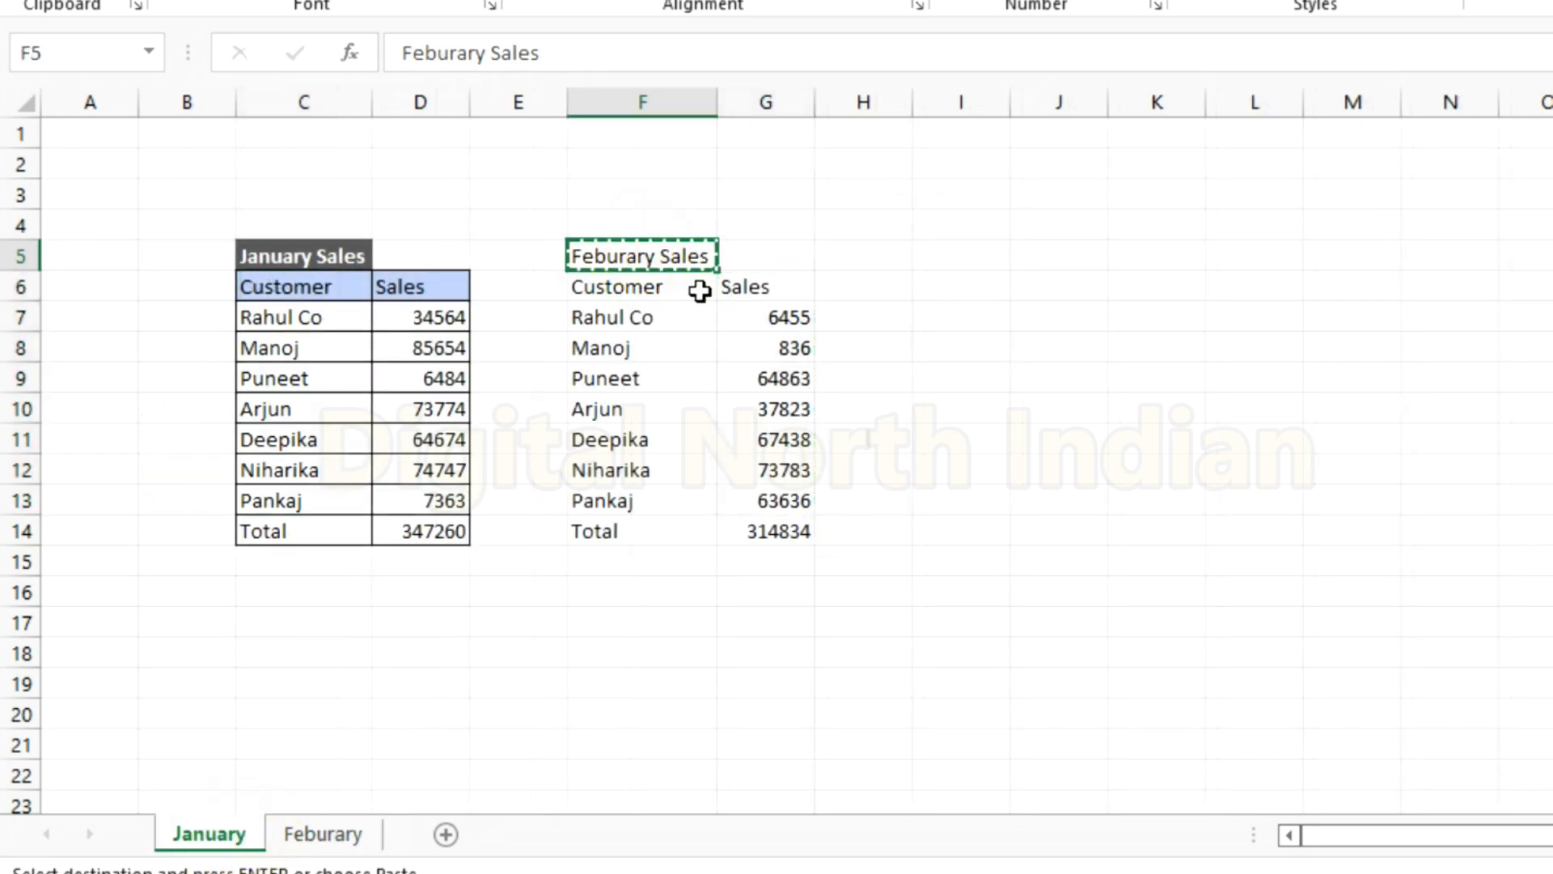
pyautogui.click(328, 833)
pyautogui.click(202, 276)
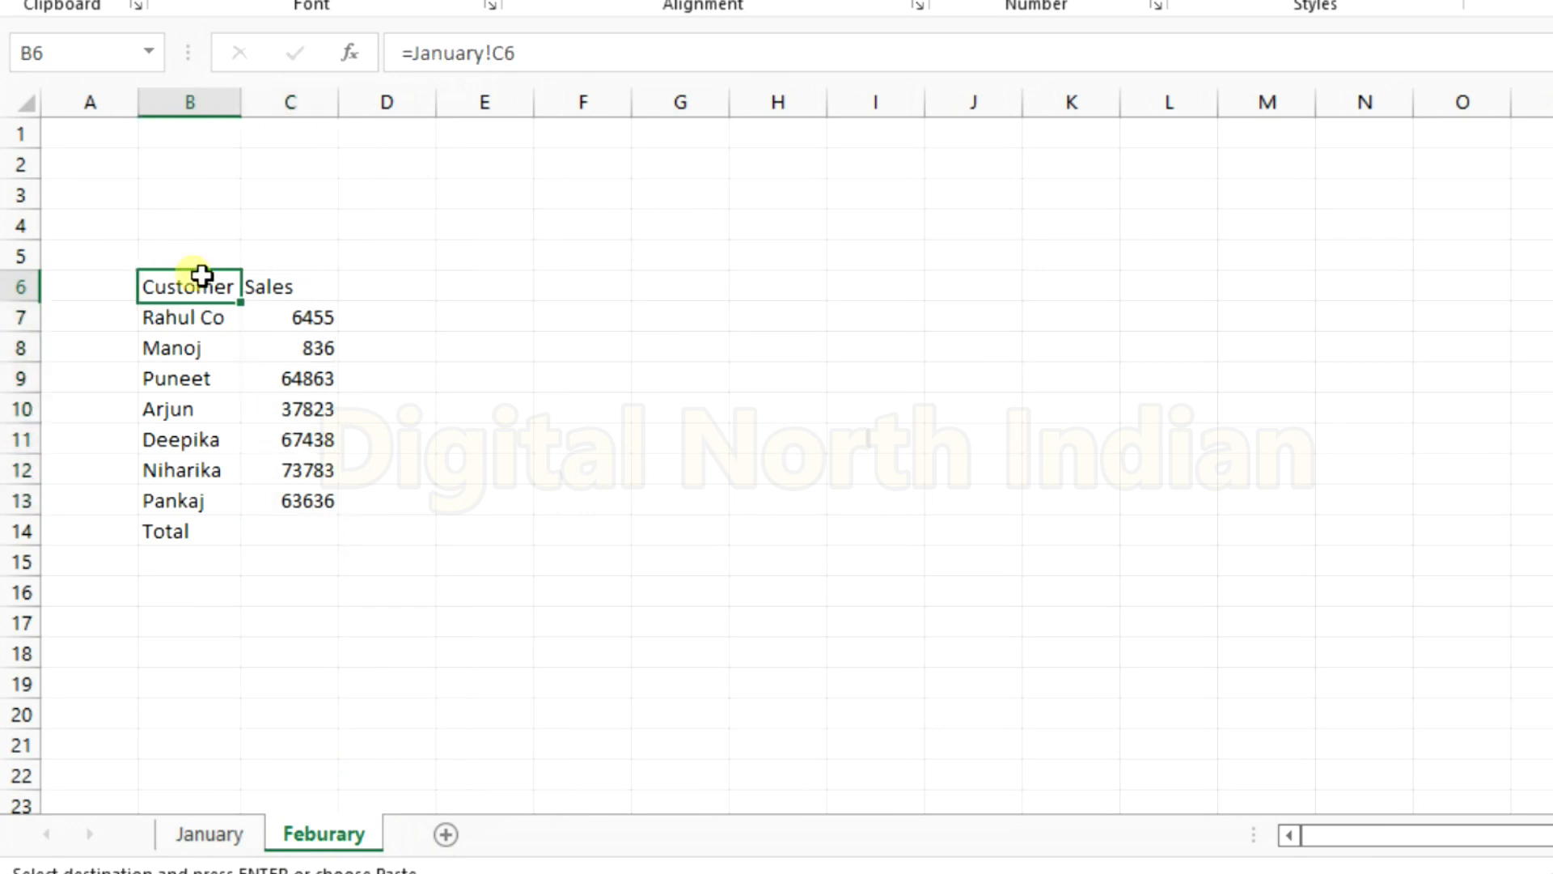
pyautogui.click(189, 257)
pyautogui.hotkey('ctrl', 'v')
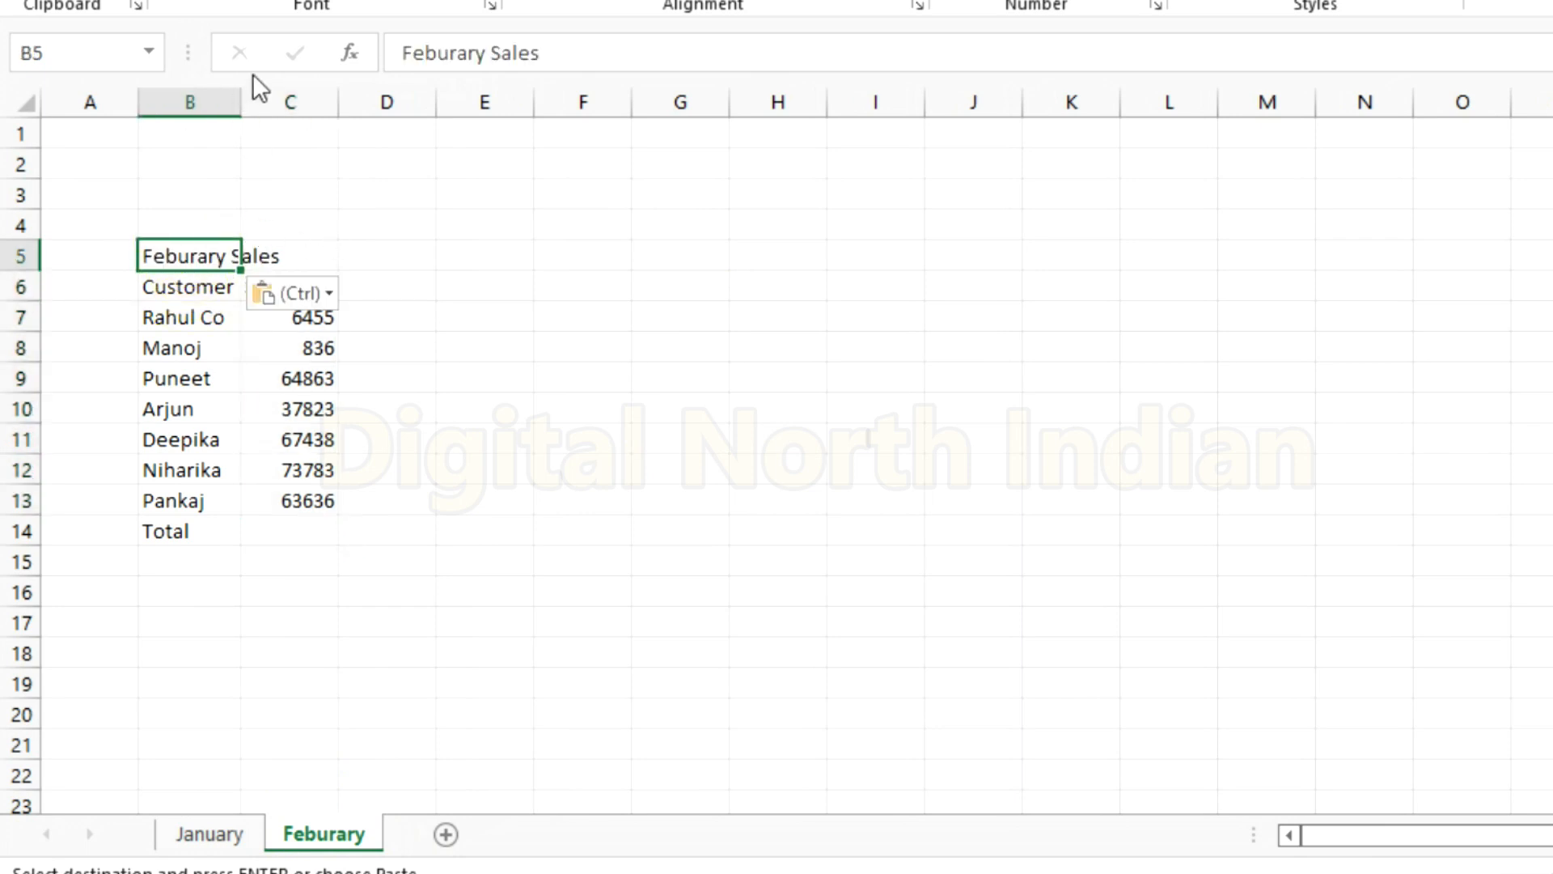
pyautogui.doubleClick(240, 102)
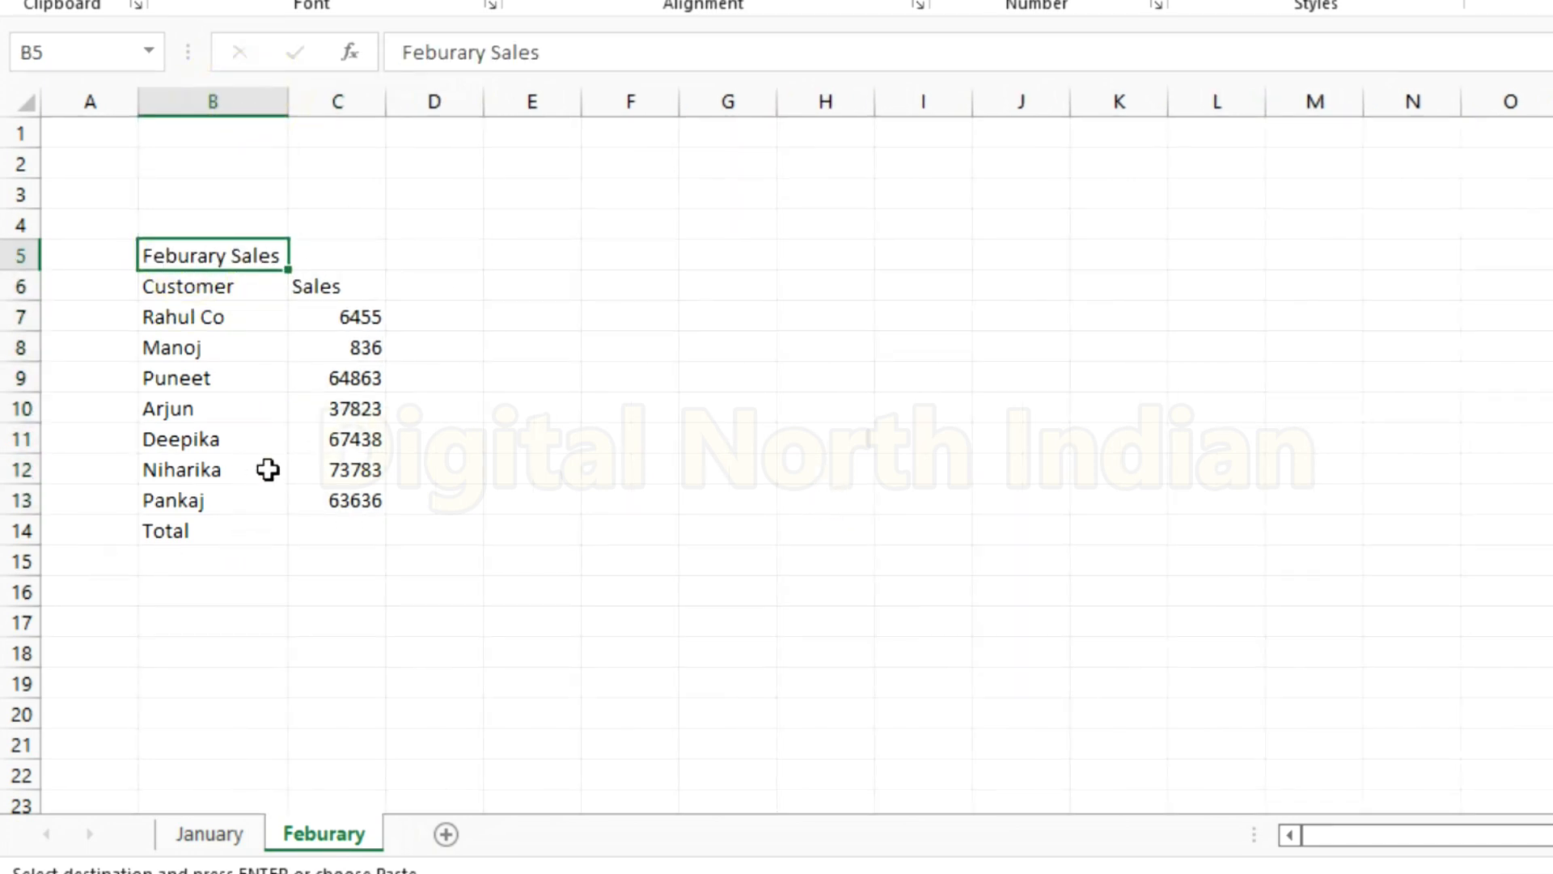
# Step: Sum the Feburary sales figures C7:C13 in cell C14 with AutoSum
pyautogui.click(325, 533)
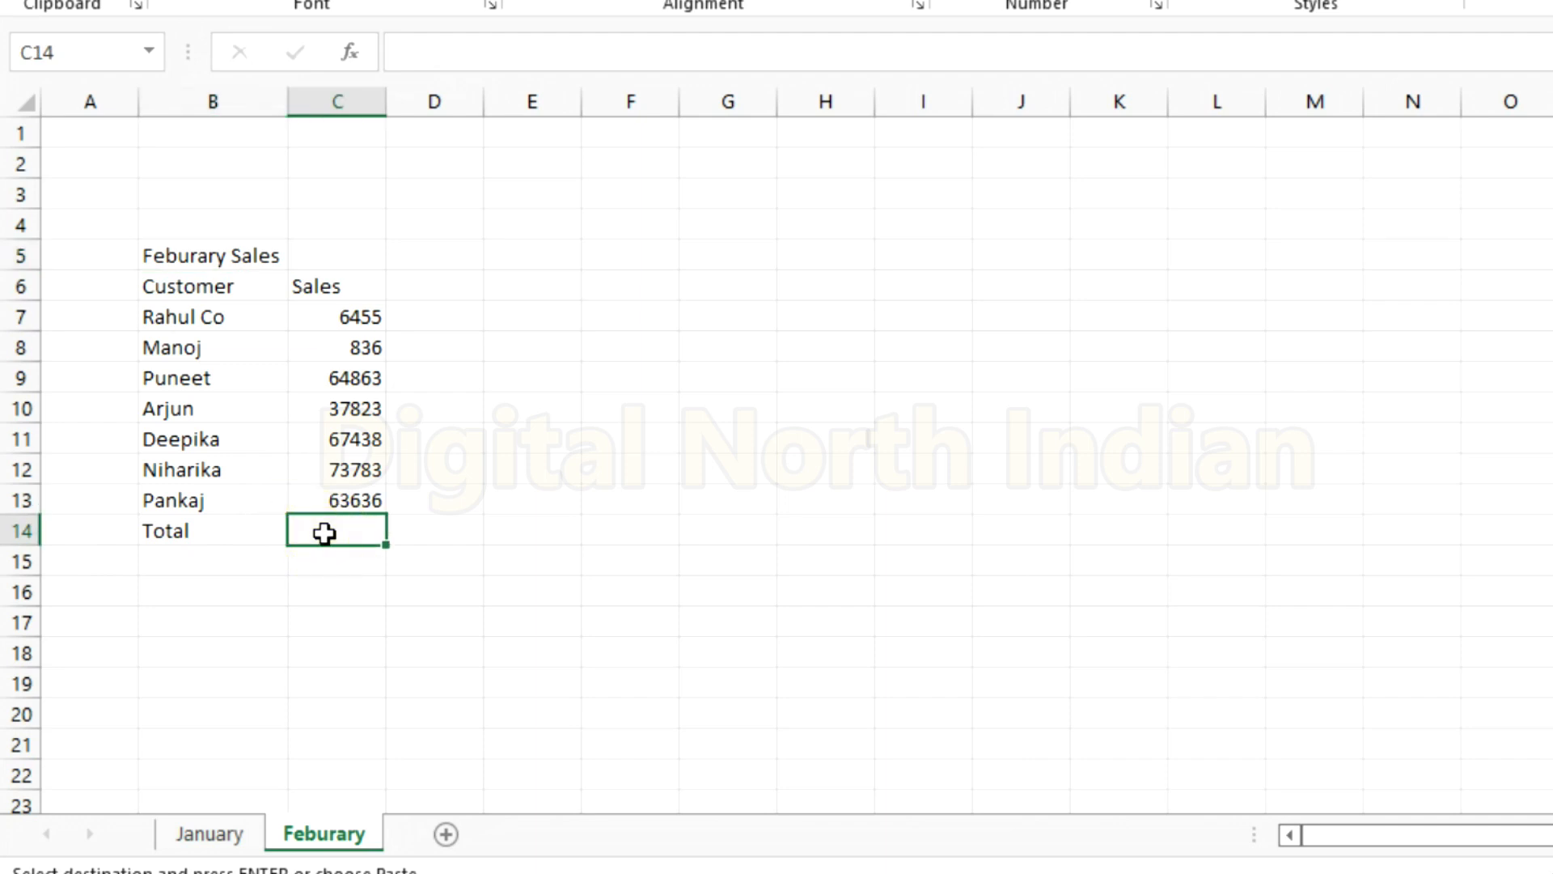
pyautogui.hotkey('alt', '=')
pyautogui.hotkey('alt', '=')
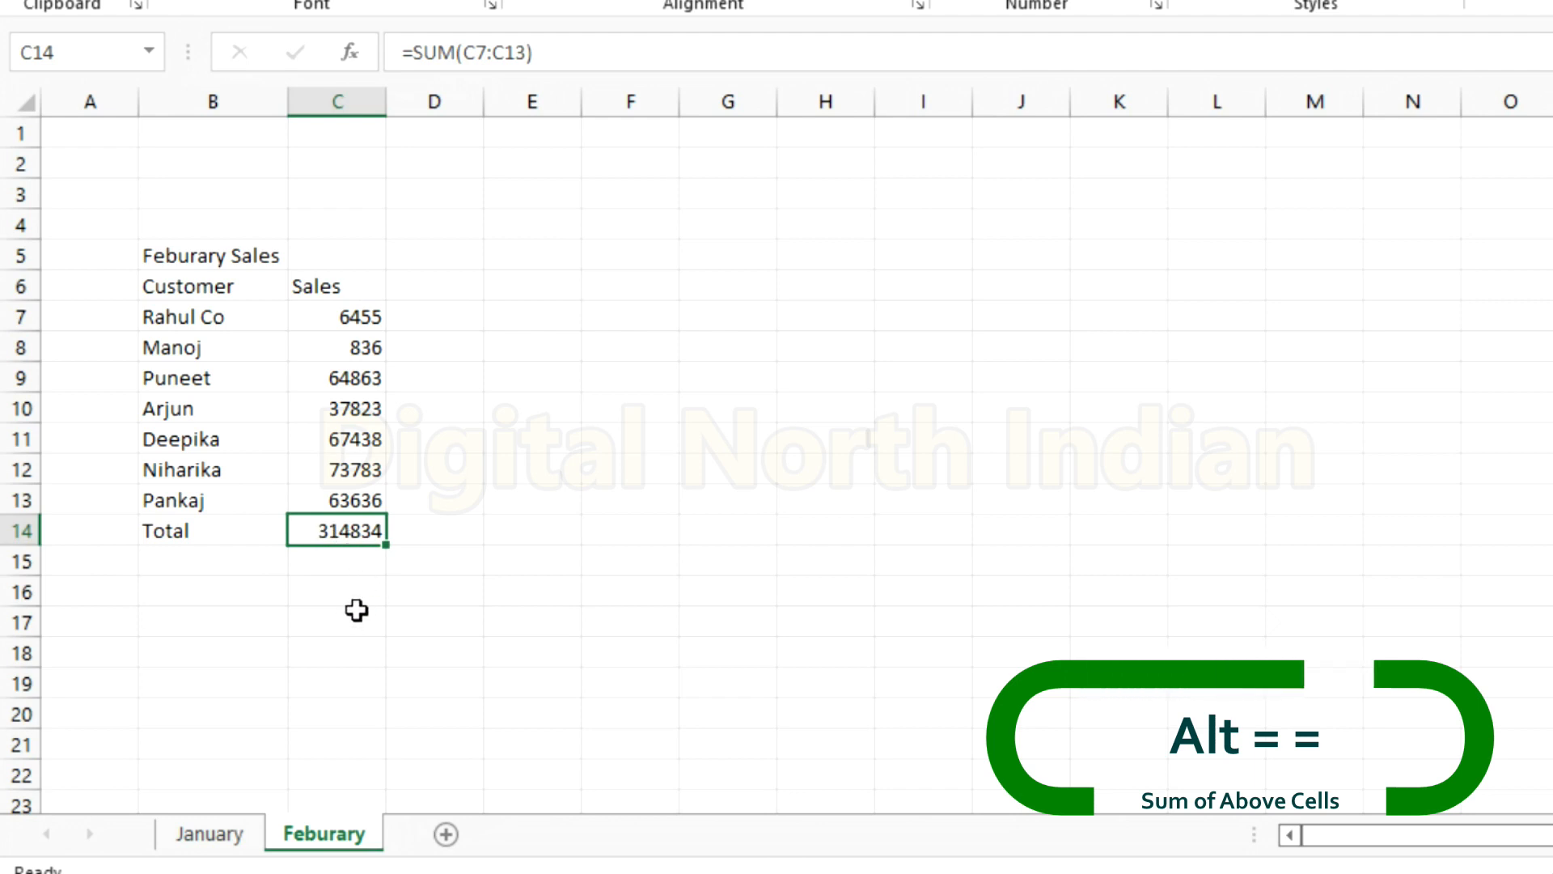
# Step: Delete columns F and G holding the Feburary table from the January sheet
pyautogui.click(227, 837)
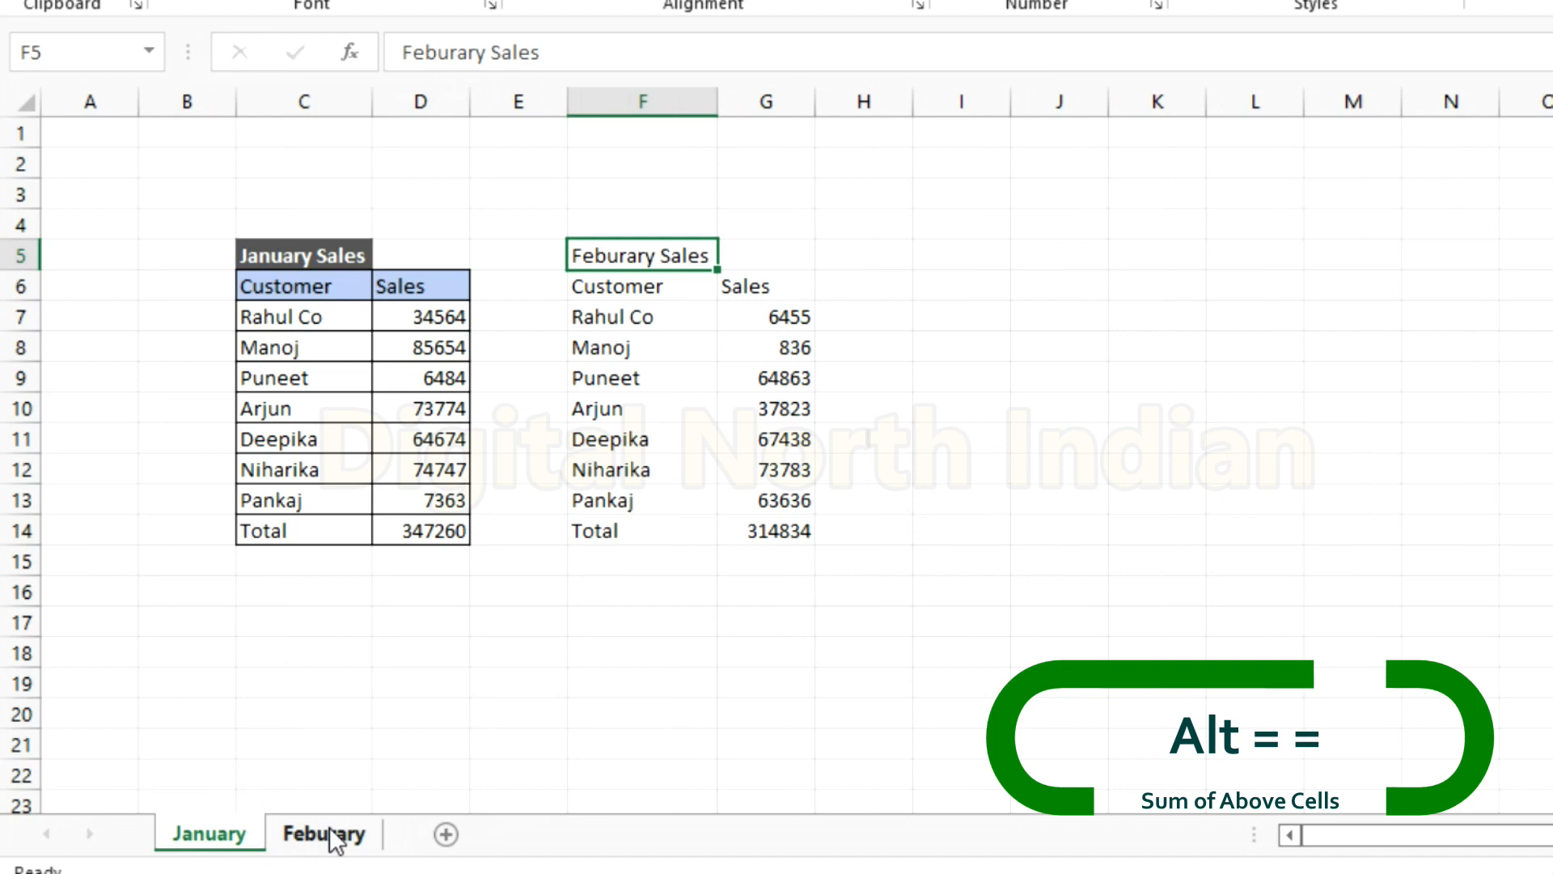
pyautogui.moveTo(658, 101); pyautogui.dragTo(801, 105)
pyautogui.rightClick(801, 105)
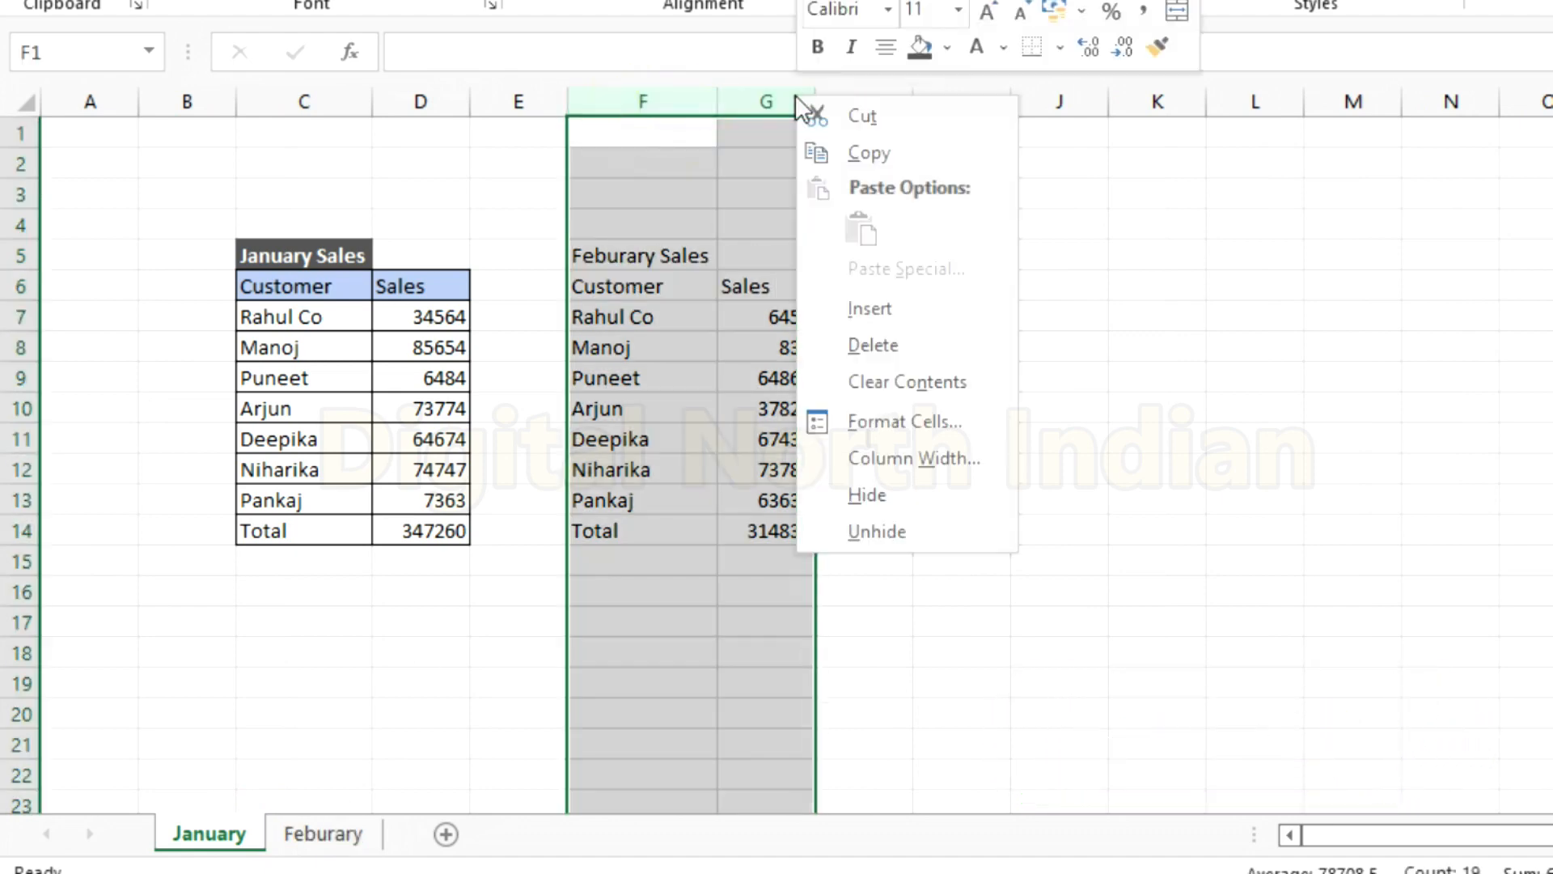
pyautogui.click(896, 340)
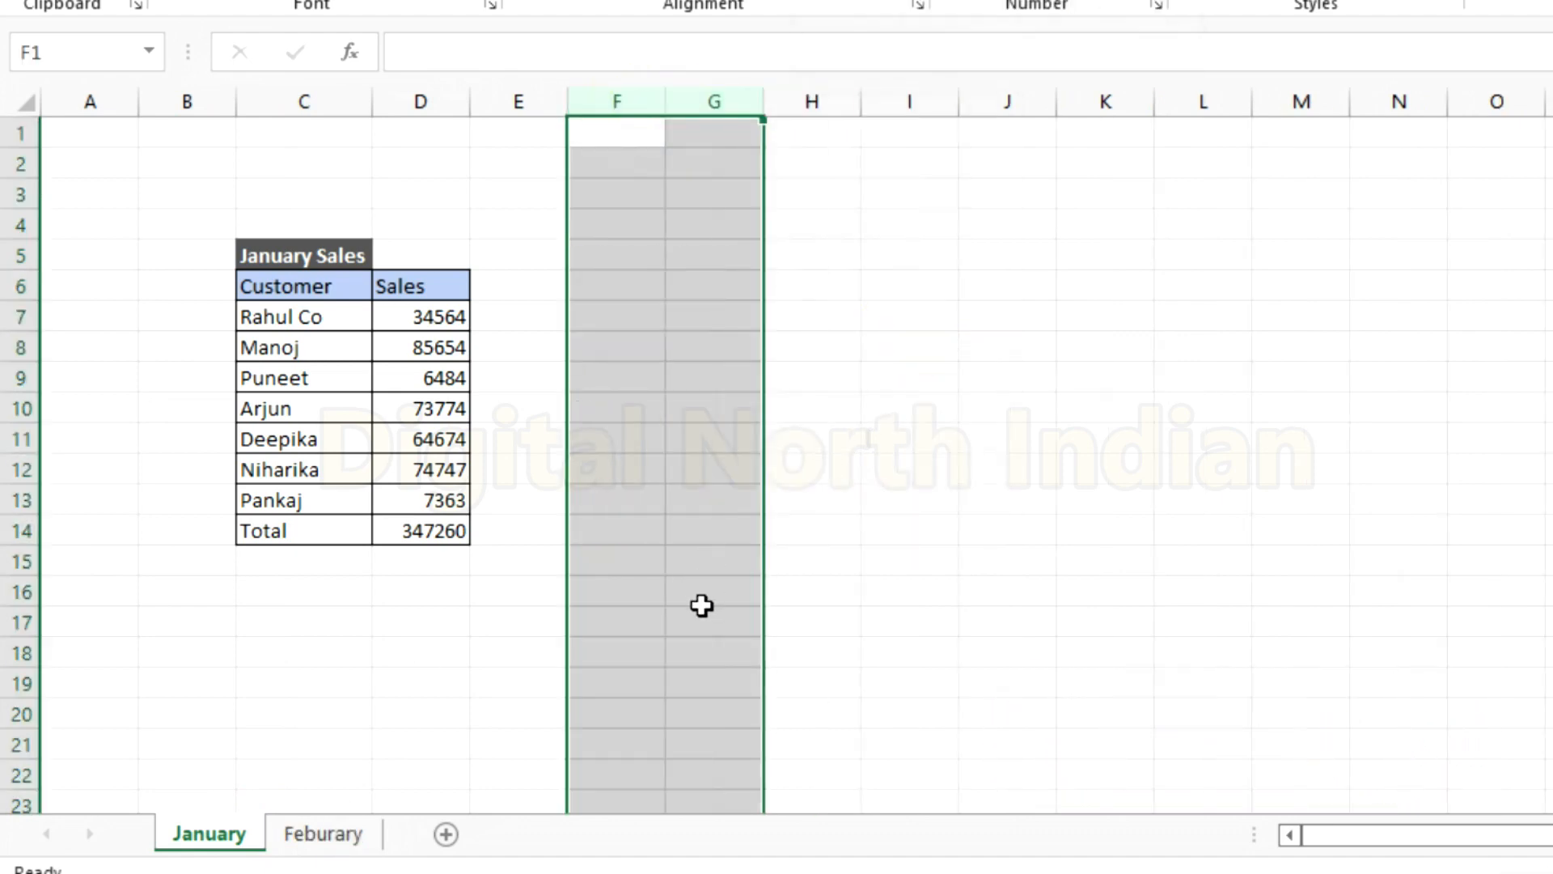
pyautogui.click(527, 593)
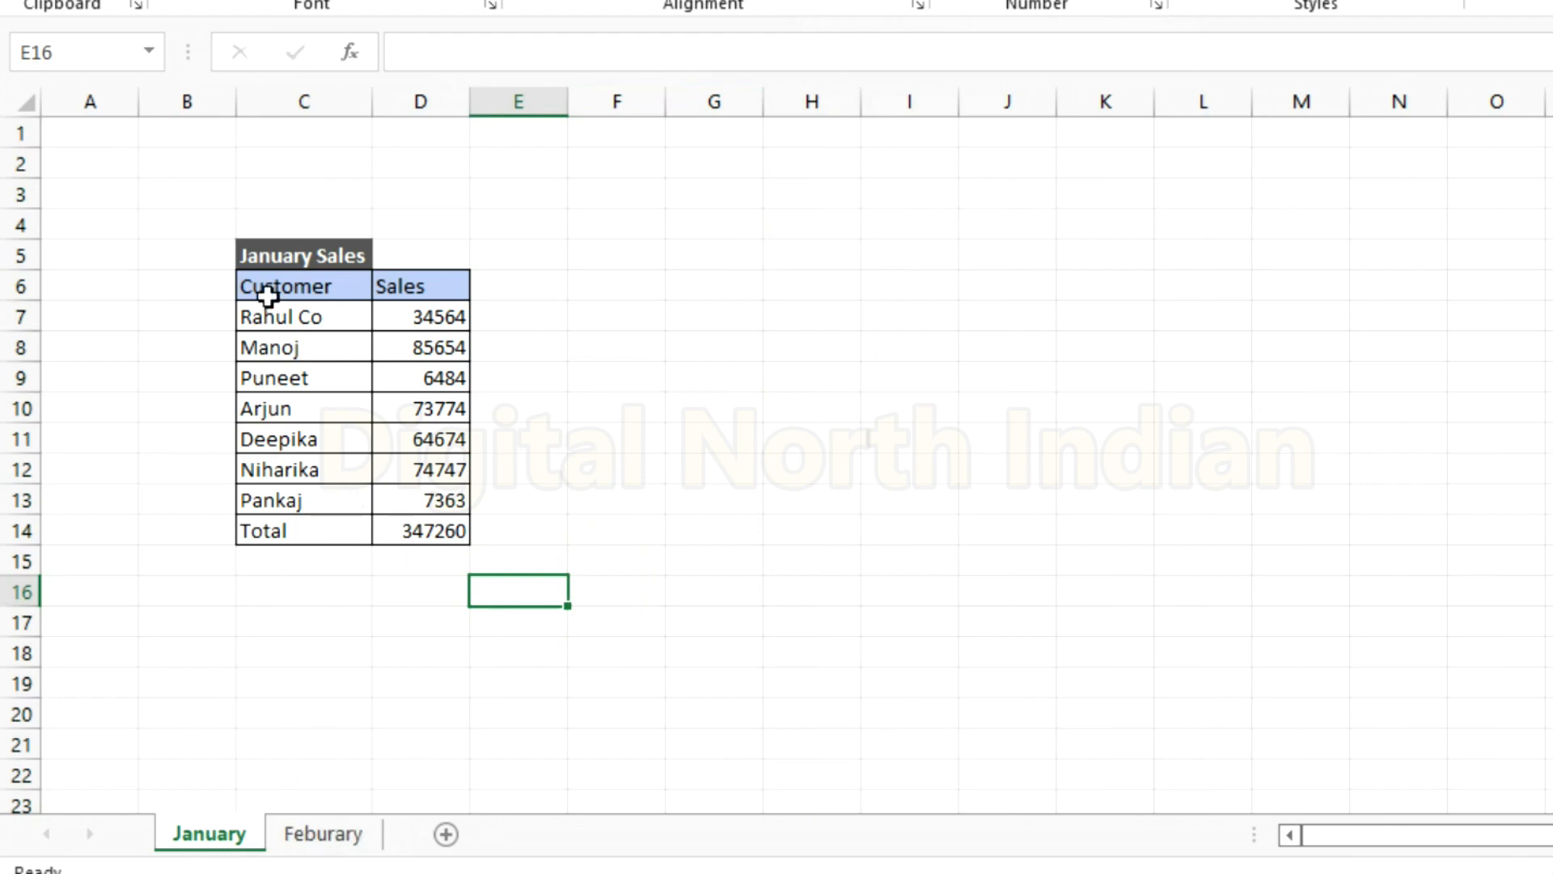
# Step: Copy the formatting of C5:D14 on the January sheet to B5:C14 on the Feburary sheet with Format Painter
pyautogui.moveTo(292, 255); pyautogui.dragTo(376, 530)
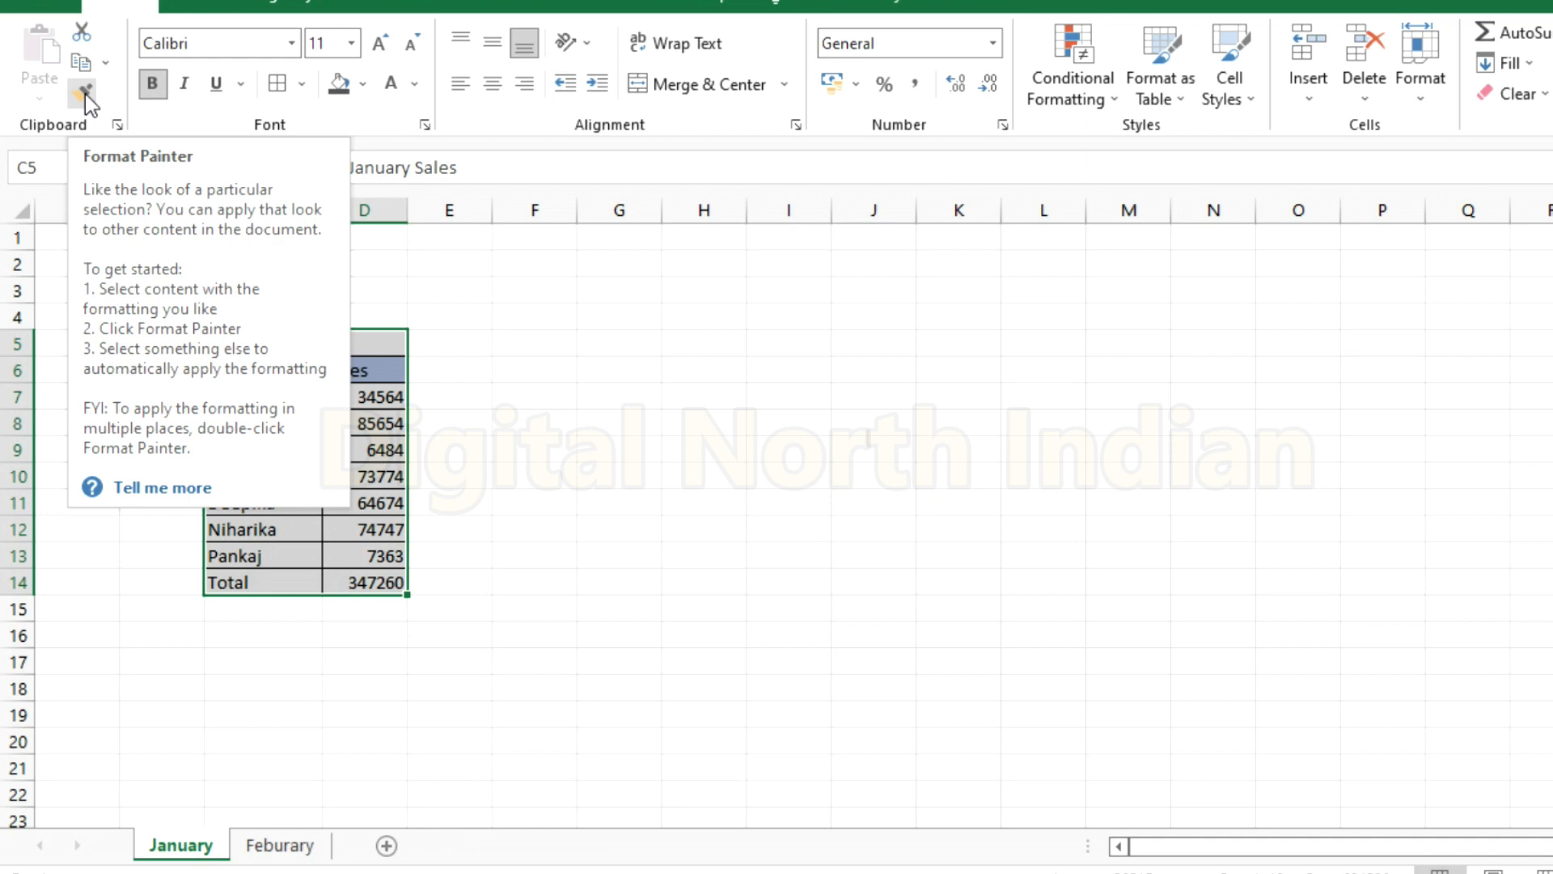
pyautogui.click(85, 94)
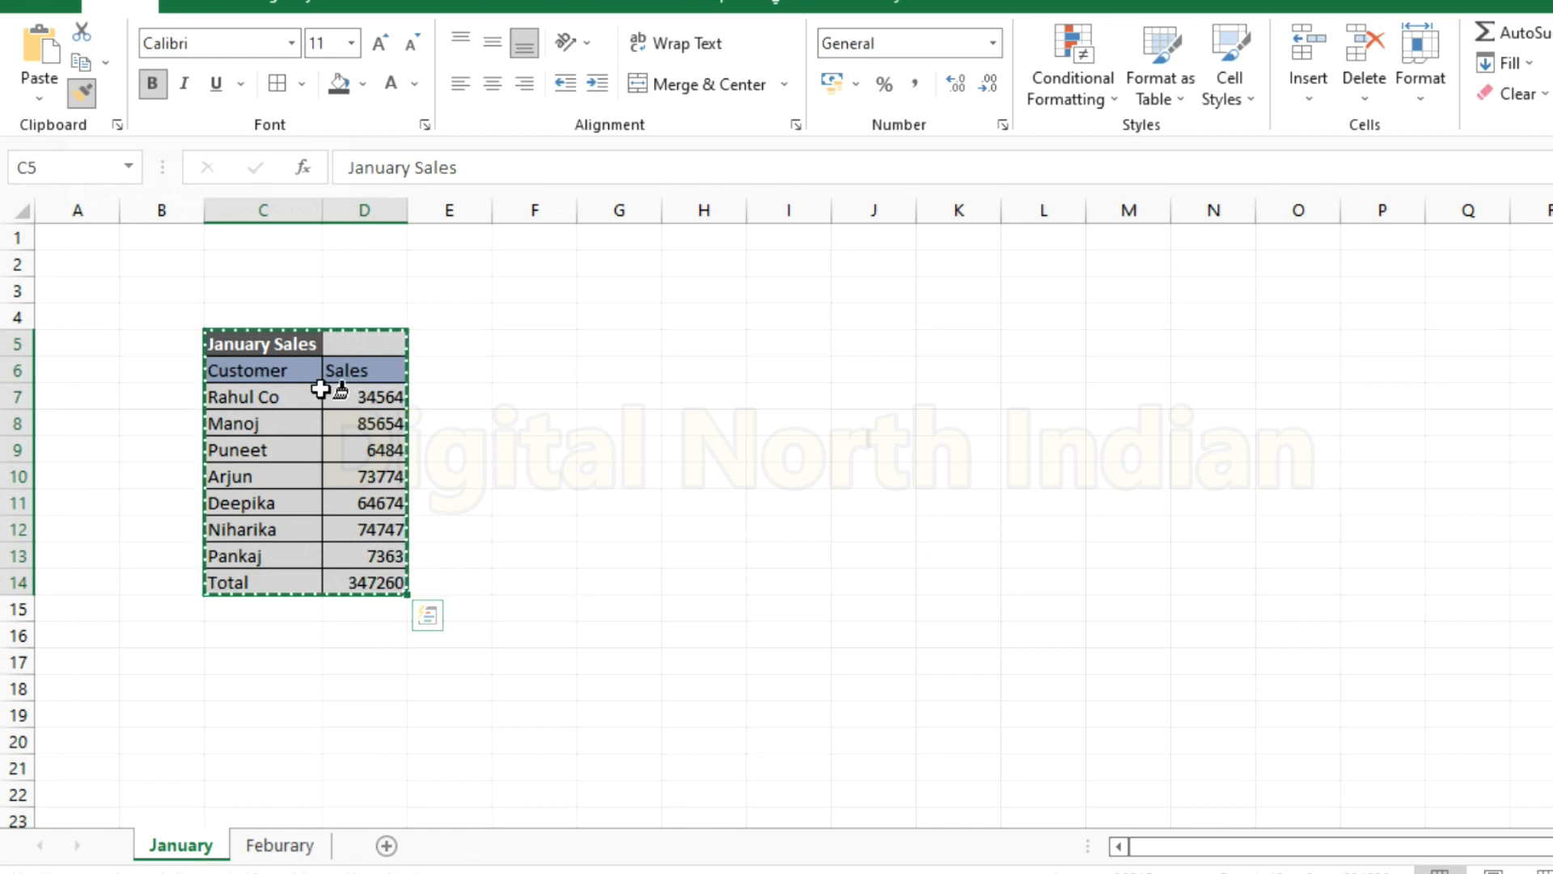
pyautogui.click(275, 848)
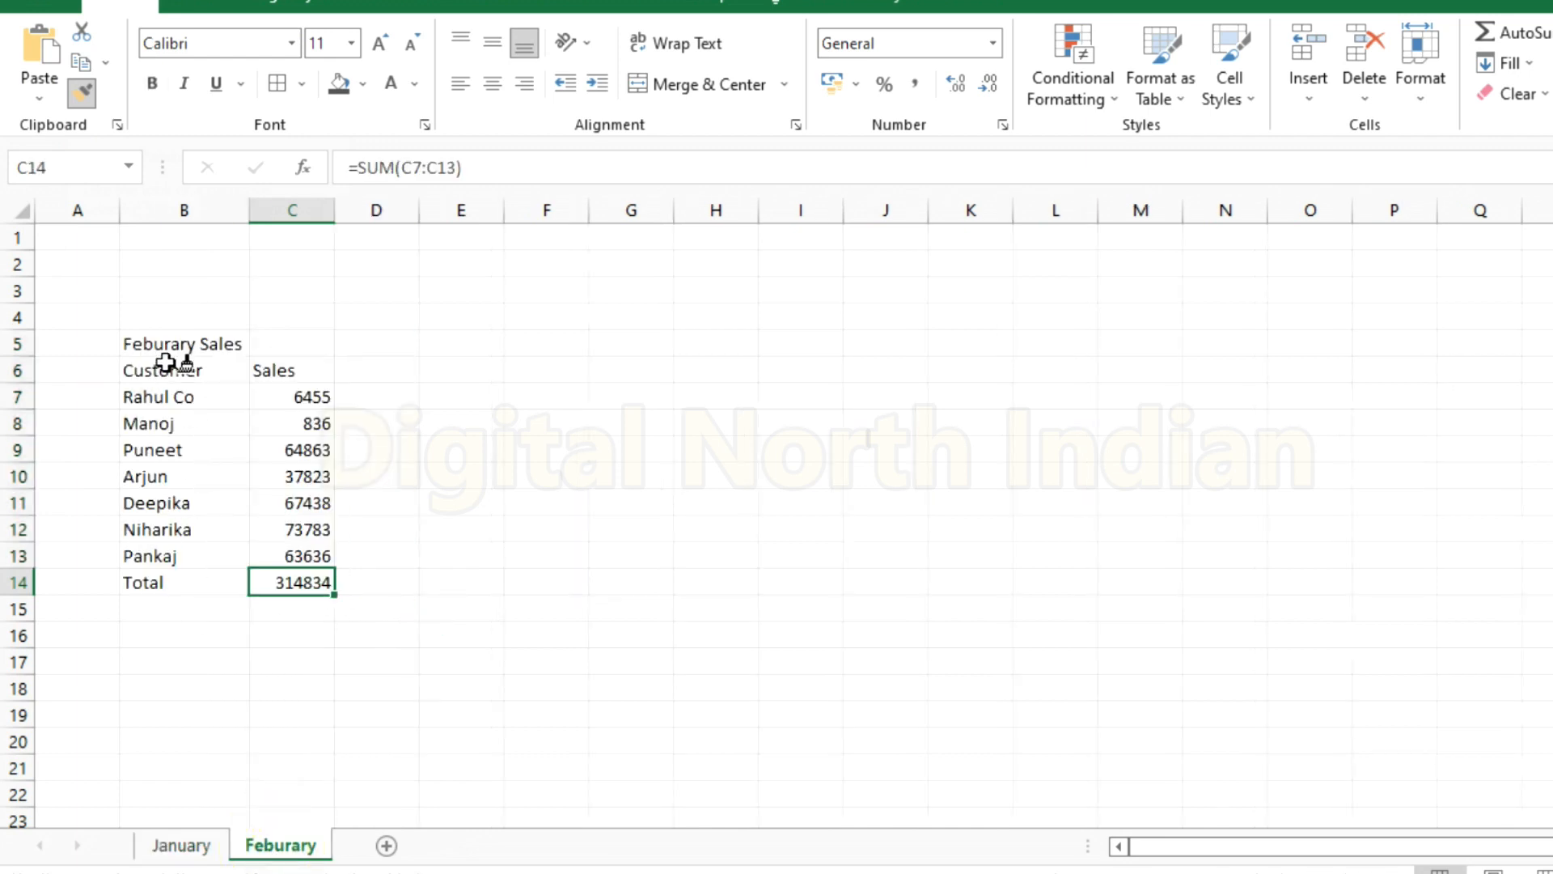
pyautogui.moveTo(182, 340)
pyautogui.mouseDown()
pyautogui.moveTo(302, 566)
pyautogui.moveTo(288, 583)
pyautogui.mouseUp()
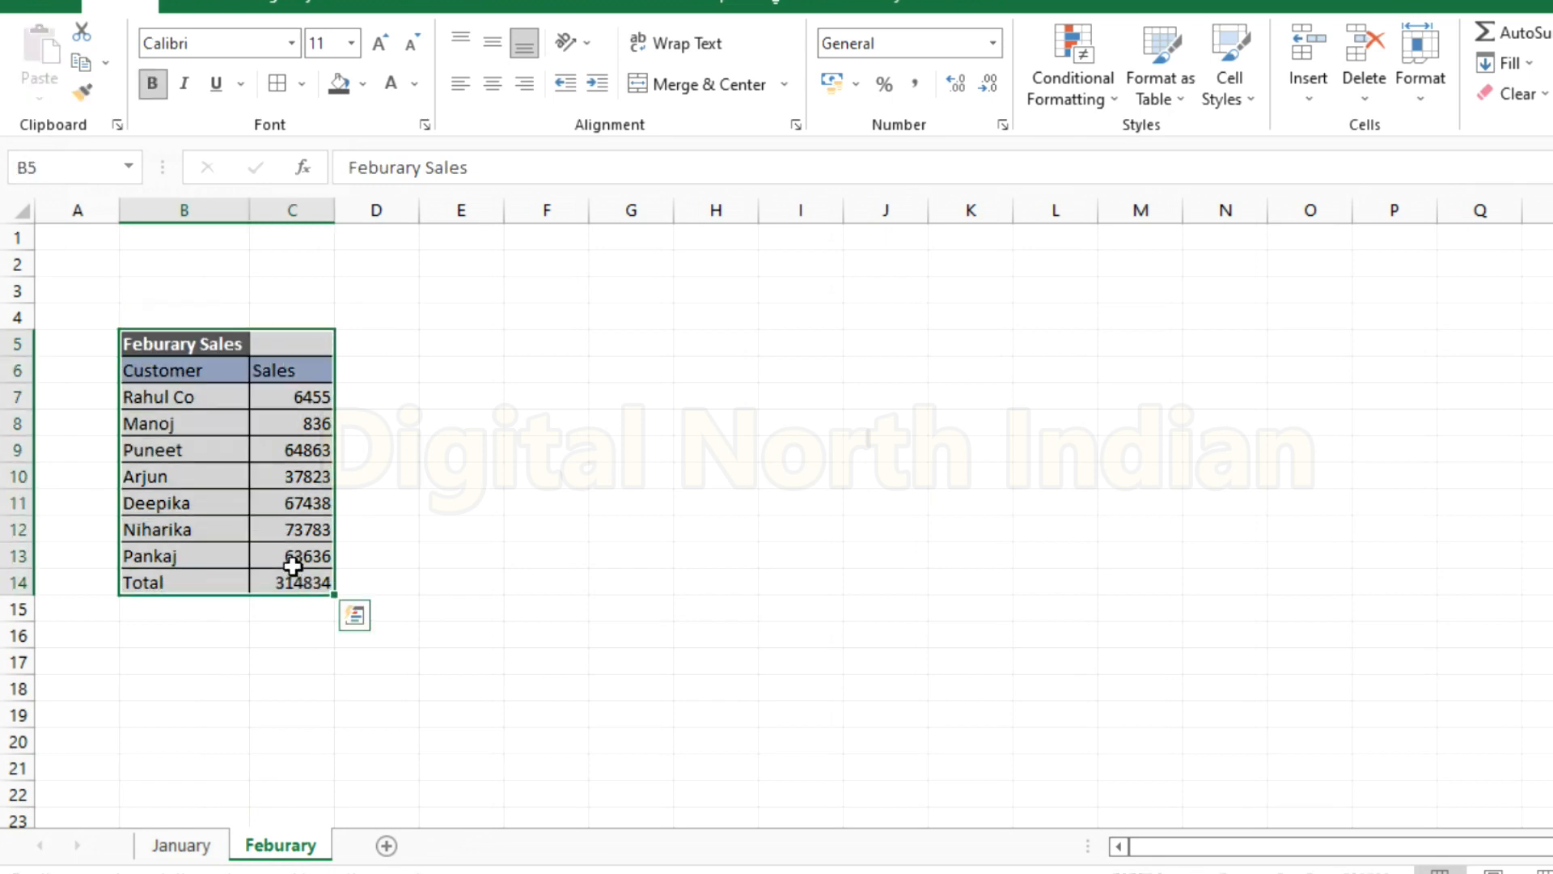
pyautogui.click(305, 398)
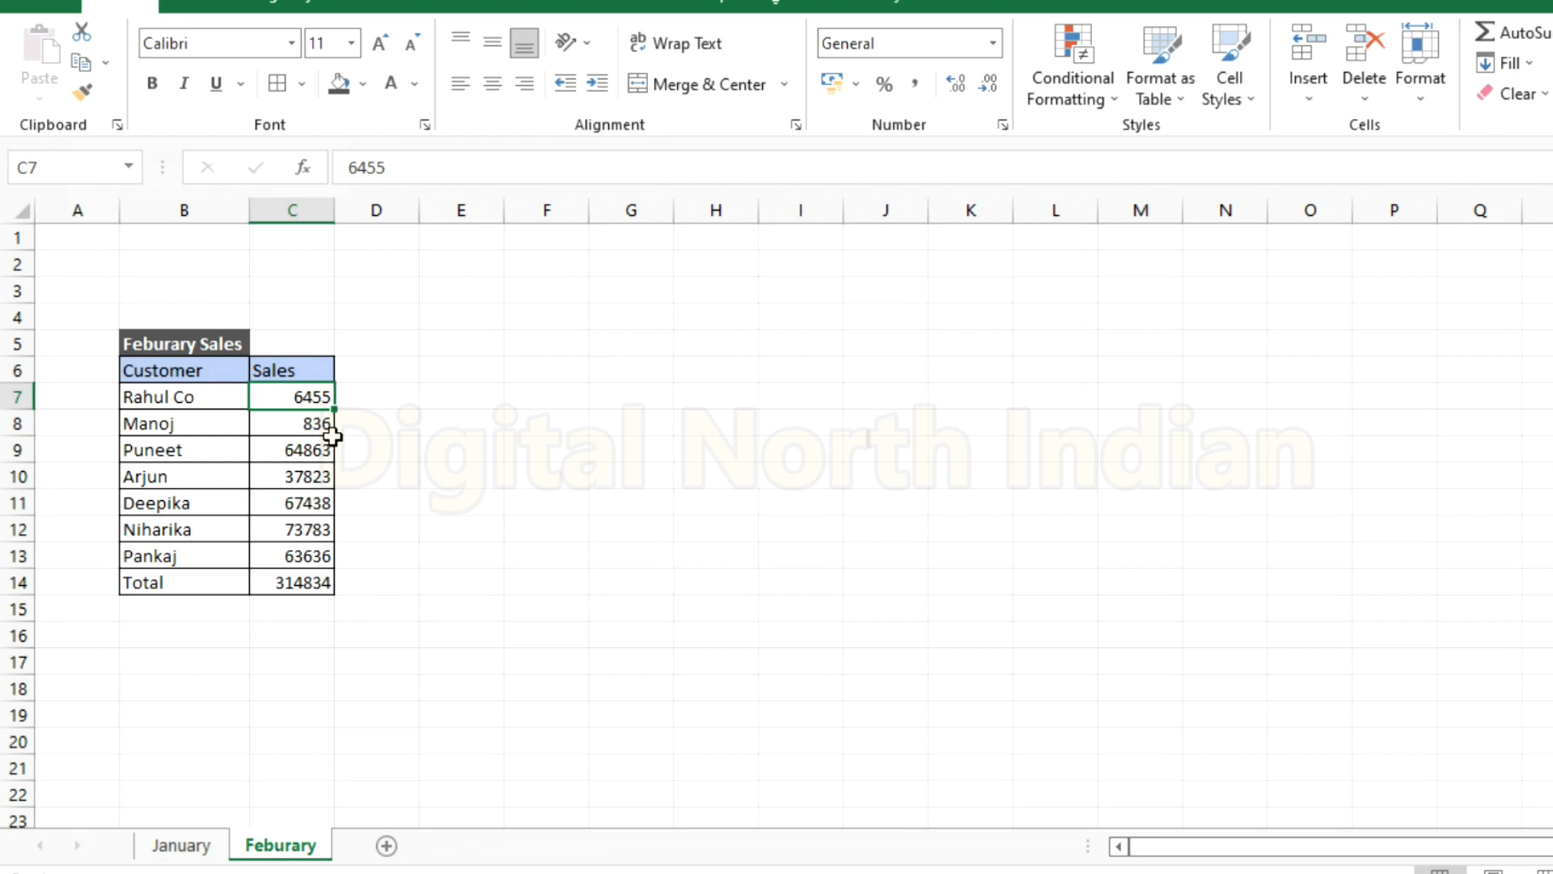
# Step: Examine the linked customer formulas in column B of the Feburary sheet and compare the table with the January sheet
pyautogui.click(193, 847)
pyautogui.click(263, 847)
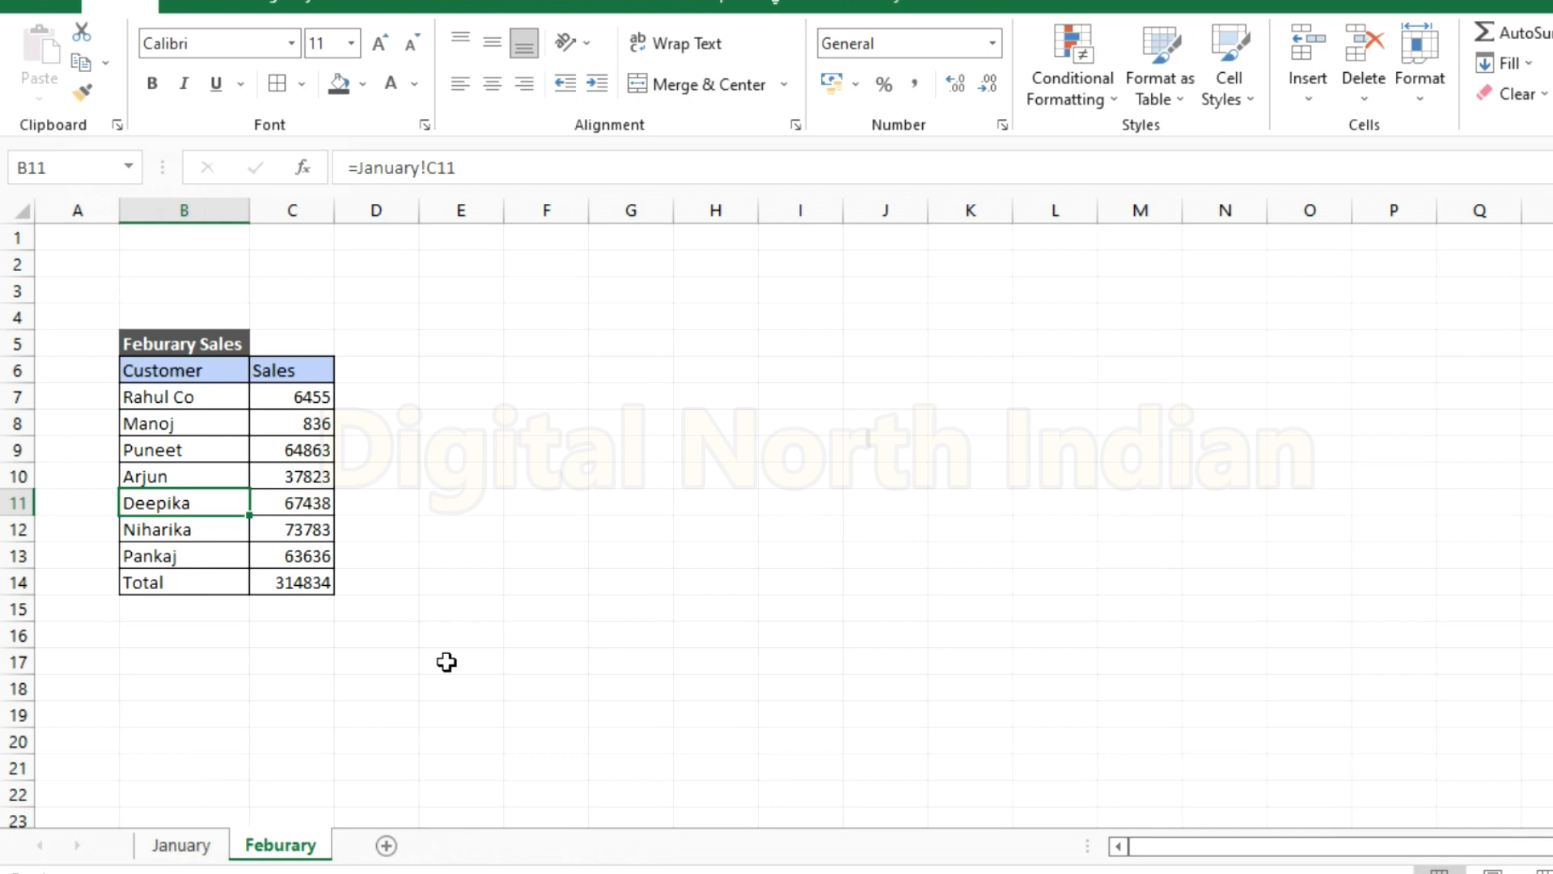
pyautogui.click(322, 456)
pyautogui.click(205, 376)
pyautogui.click(181, 504)
pyautogui.click(197, 396)
pyautogui.click(196, 581)
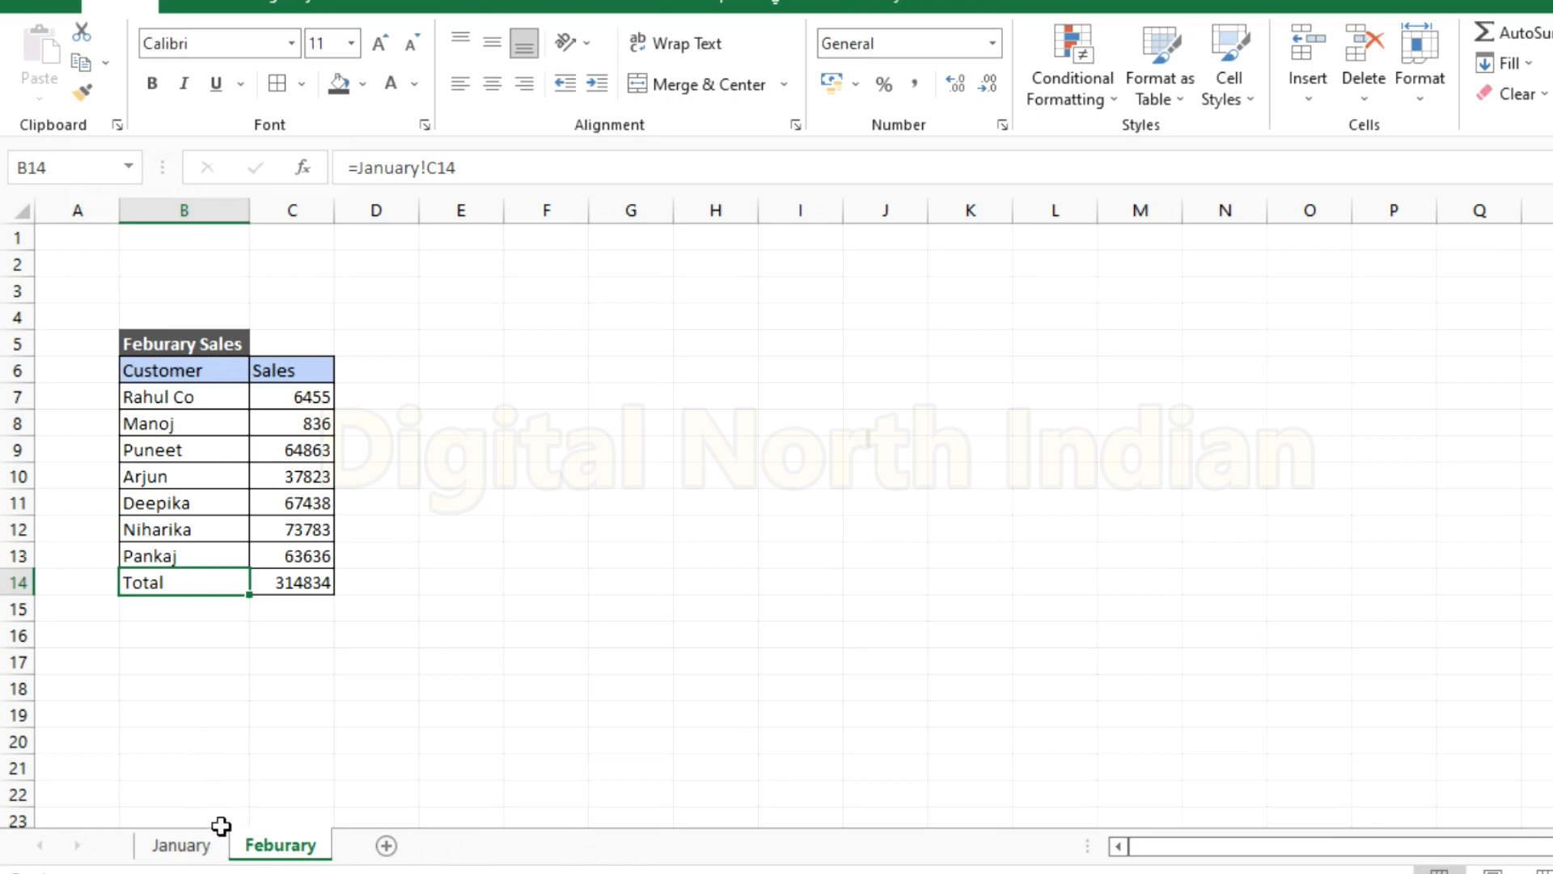
pyautogui.click(188, 844)
pyautogui.click(263, 856)
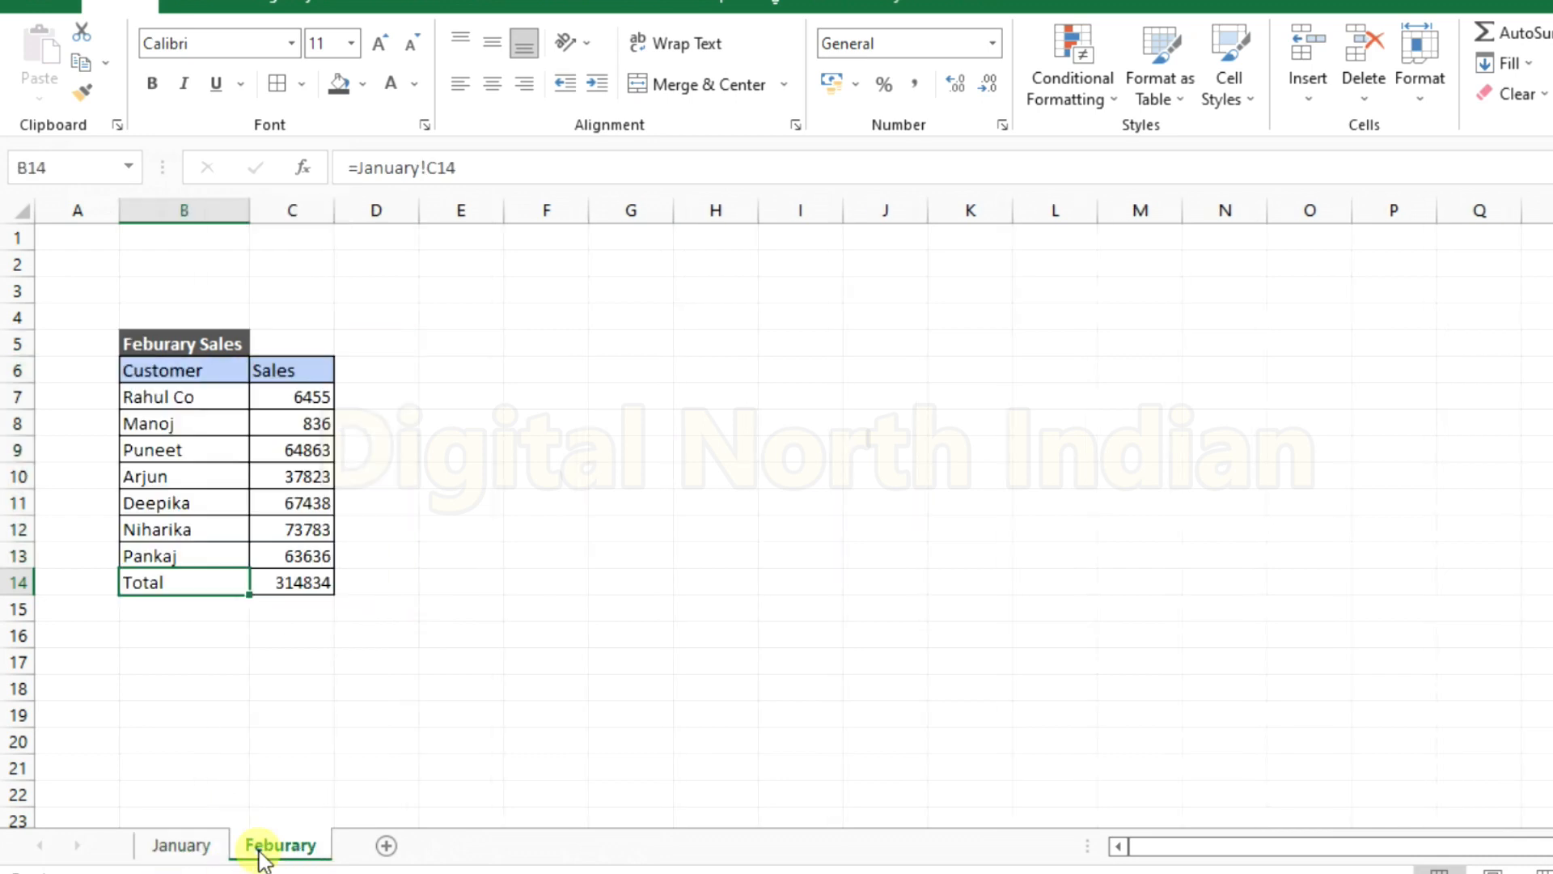
pyautogui.click(175, 857)
pyautogui.click(593, 717)
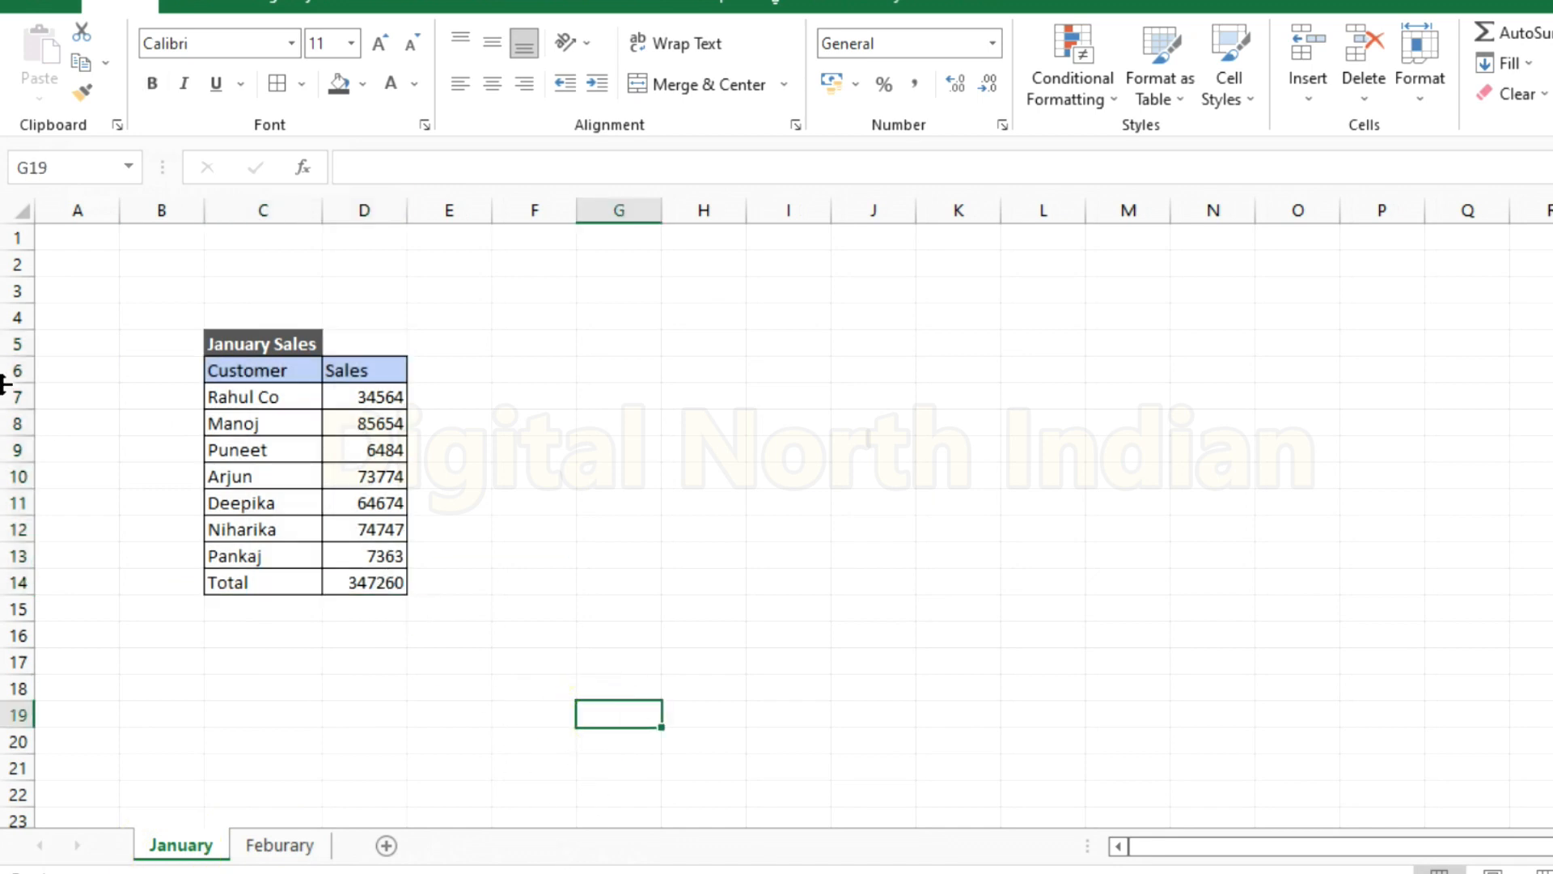
pyautogui.click(284, 846)
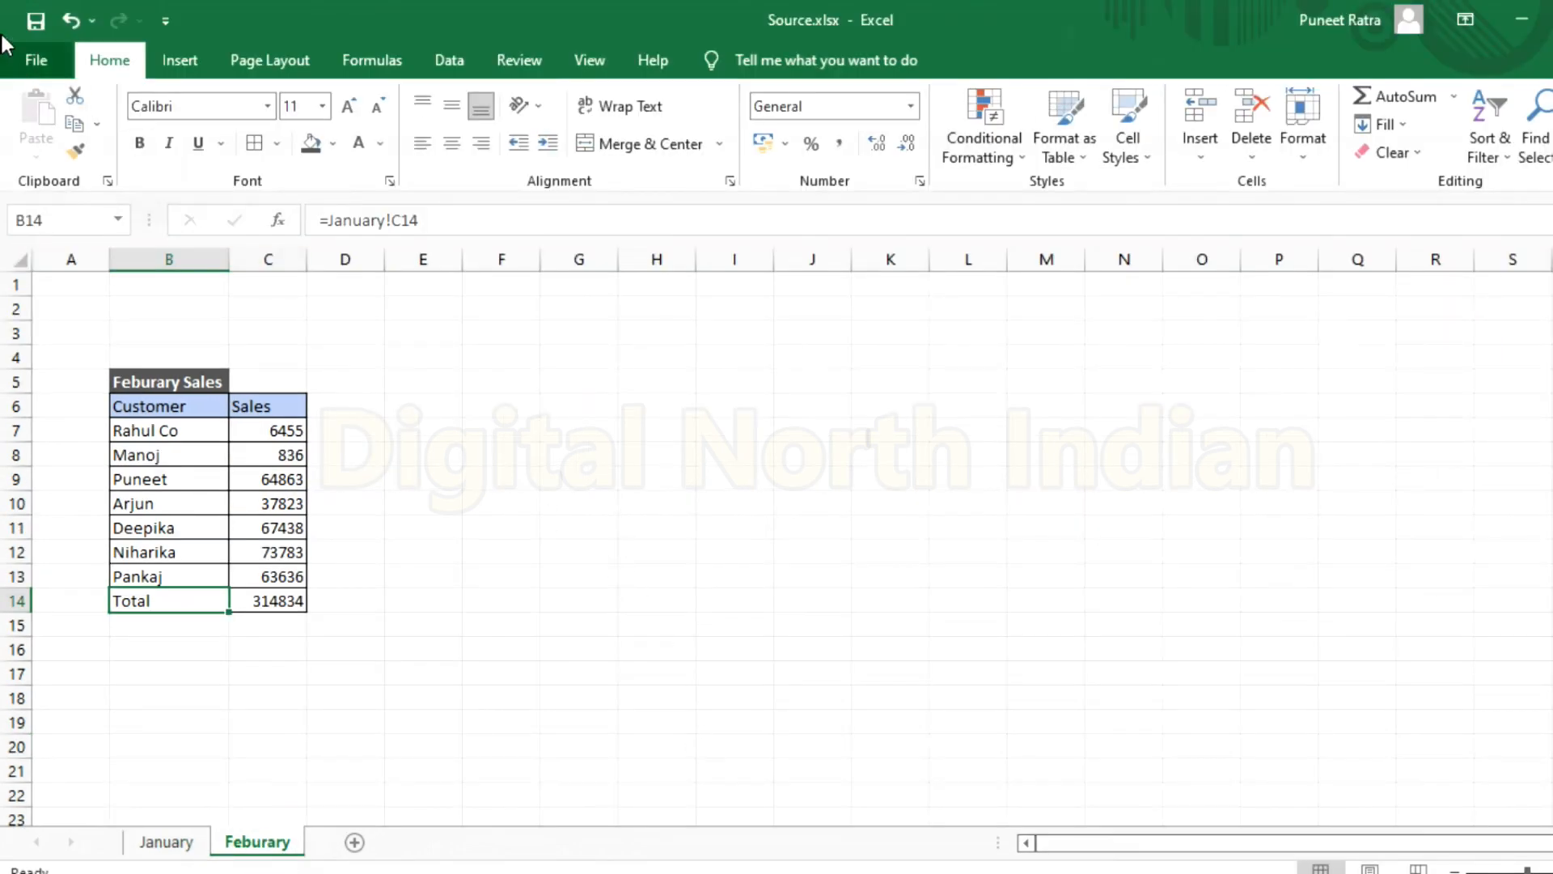
# Step: Create a new blank workbook and select cell C5
pyautogui.click(24, 60)
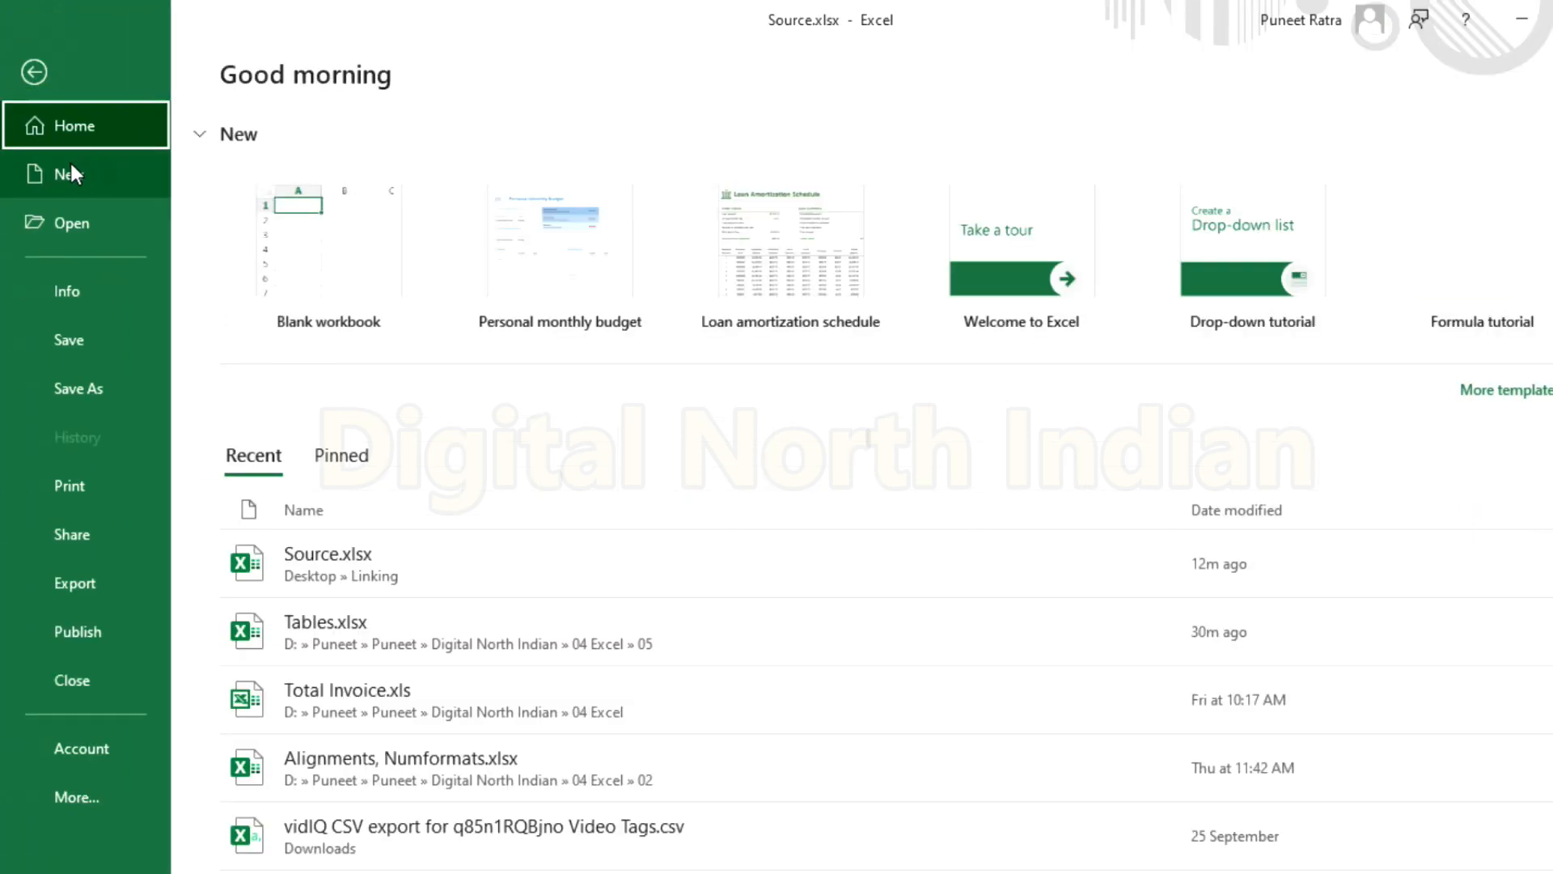
pyautogui.click(67, 178)
pyautogui.click(321, 276)
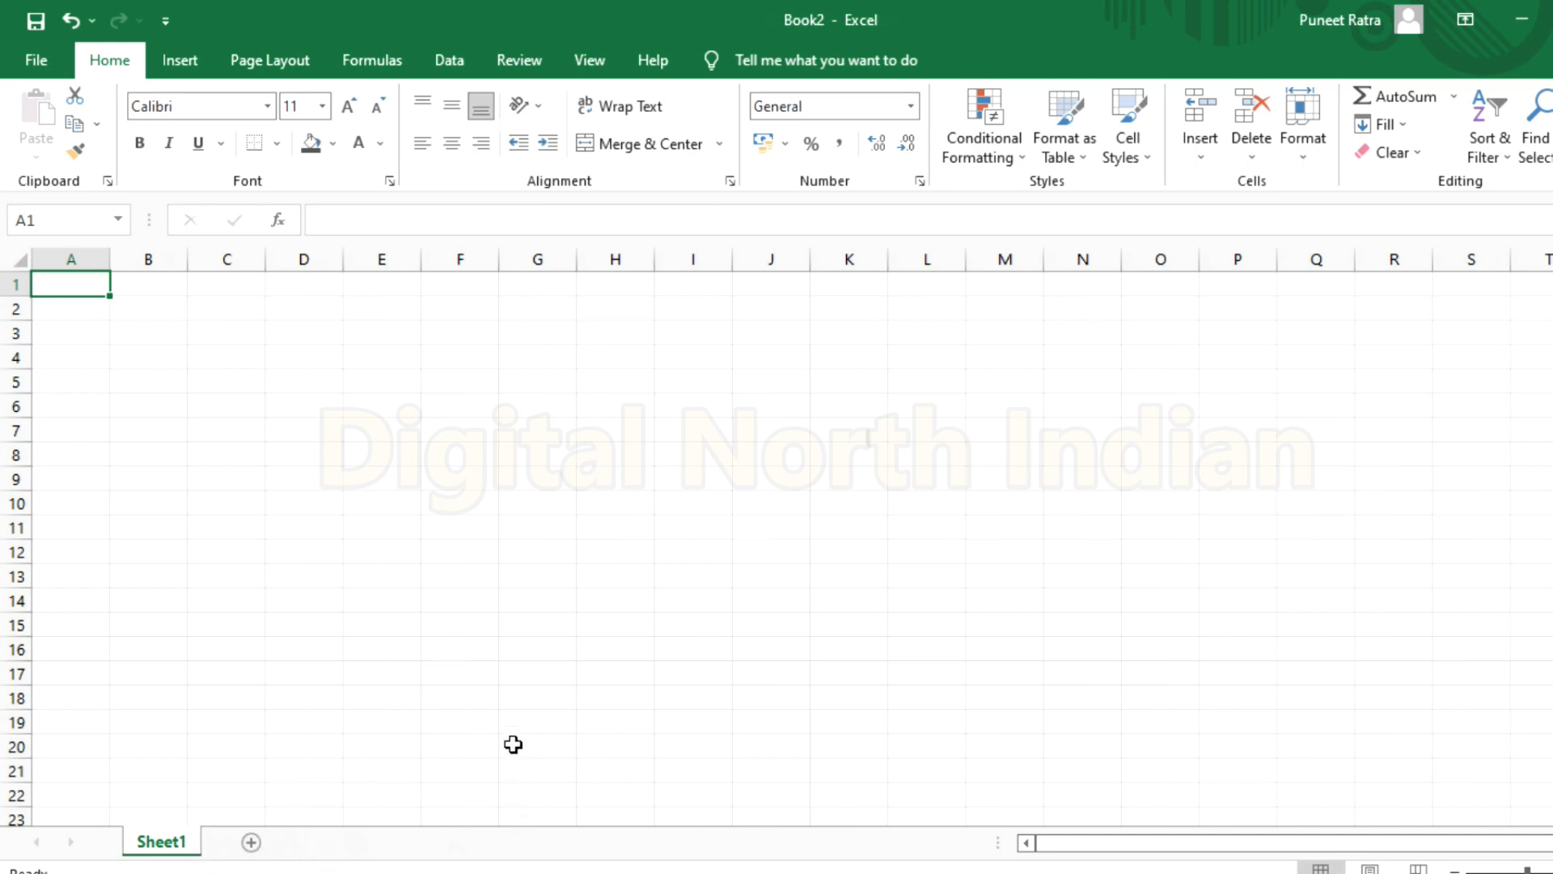
pyautogui.click(224, 386)
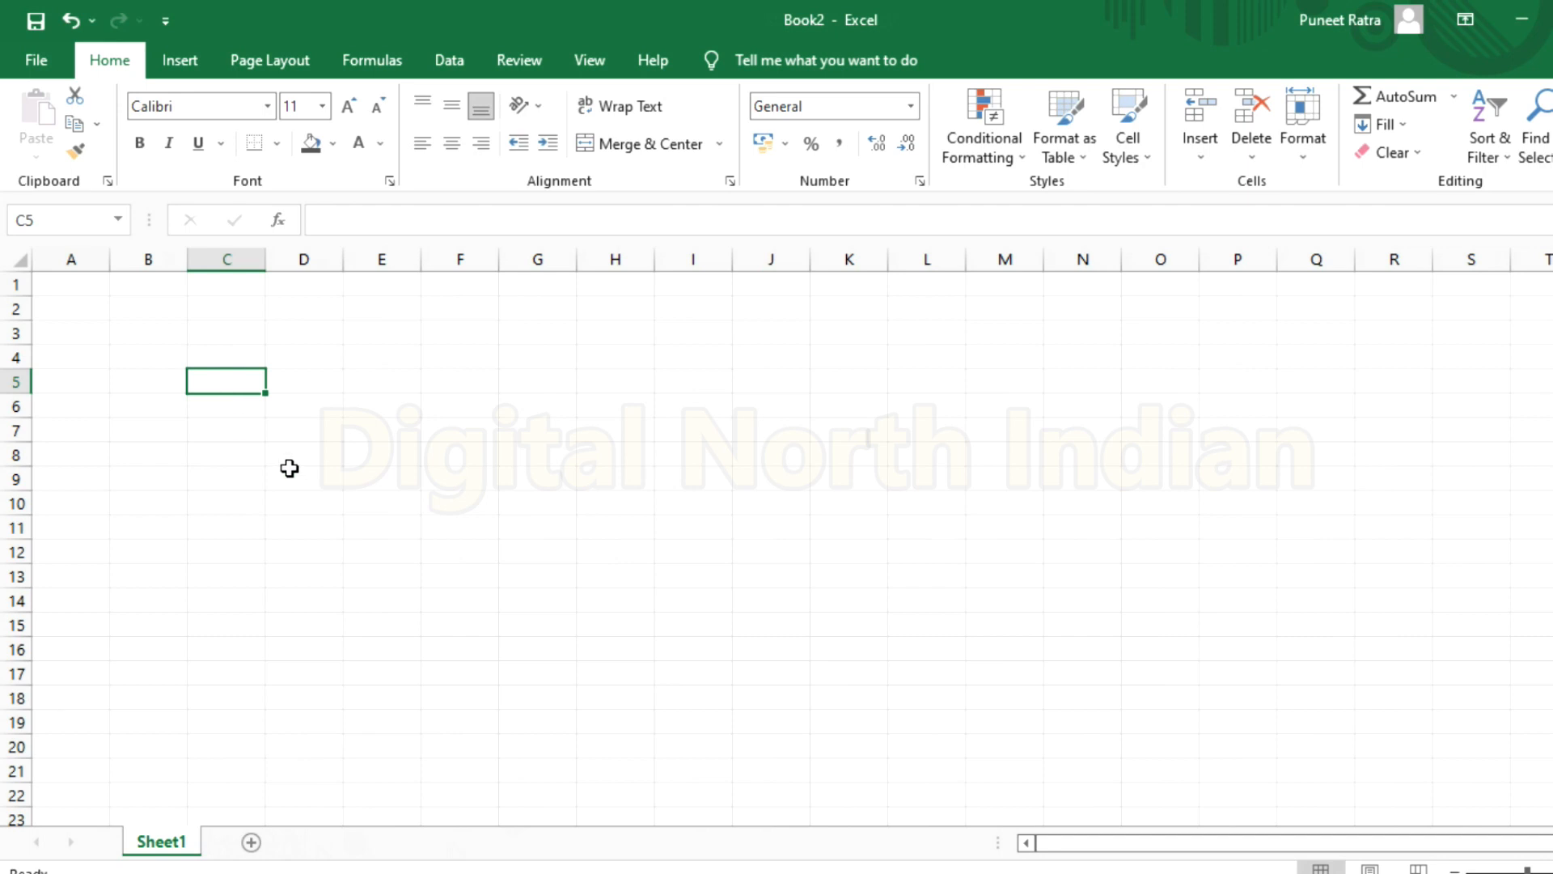
# Step: Bring up the January sheet in Source.xlsx, return to Book2 and enter the label "January" in cell C5
pyautogui.click(745, 873)
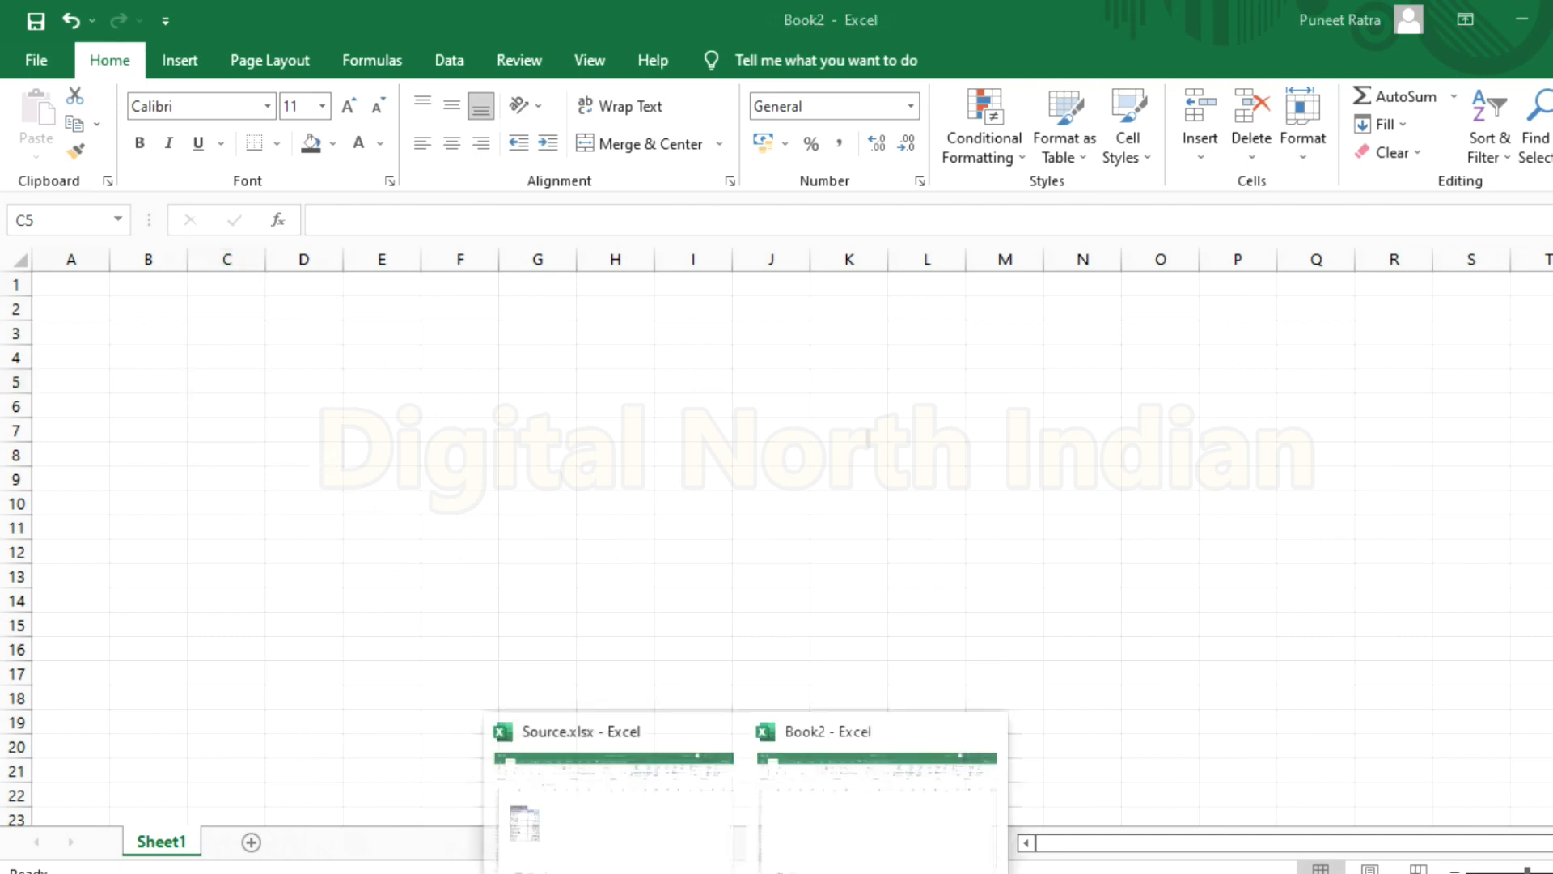
pyautogui.click(628, 825)
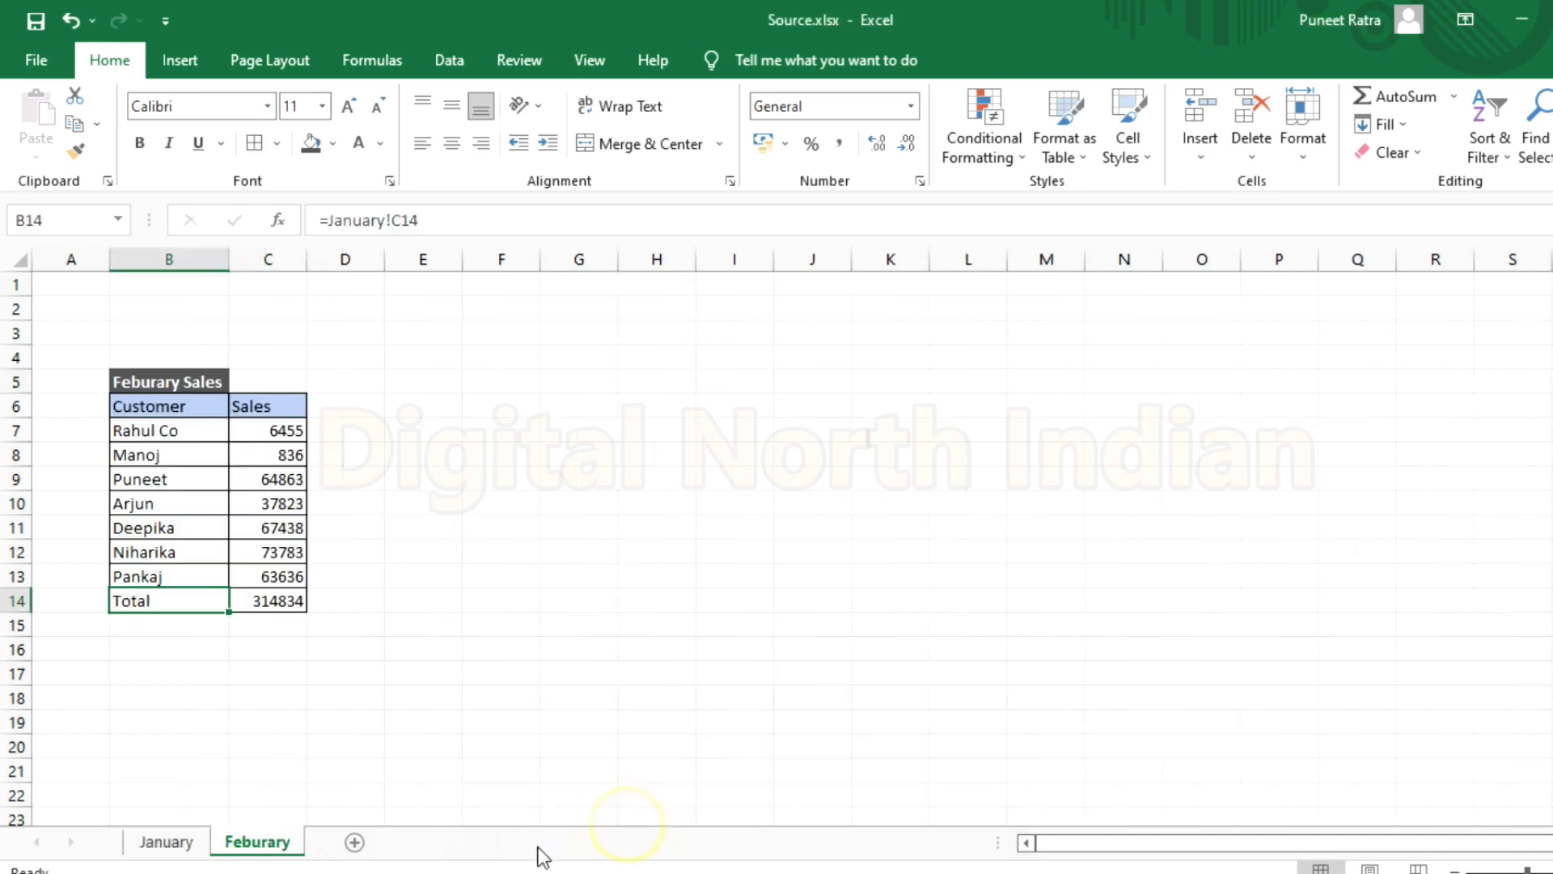
pyautogui.click(154, 843)
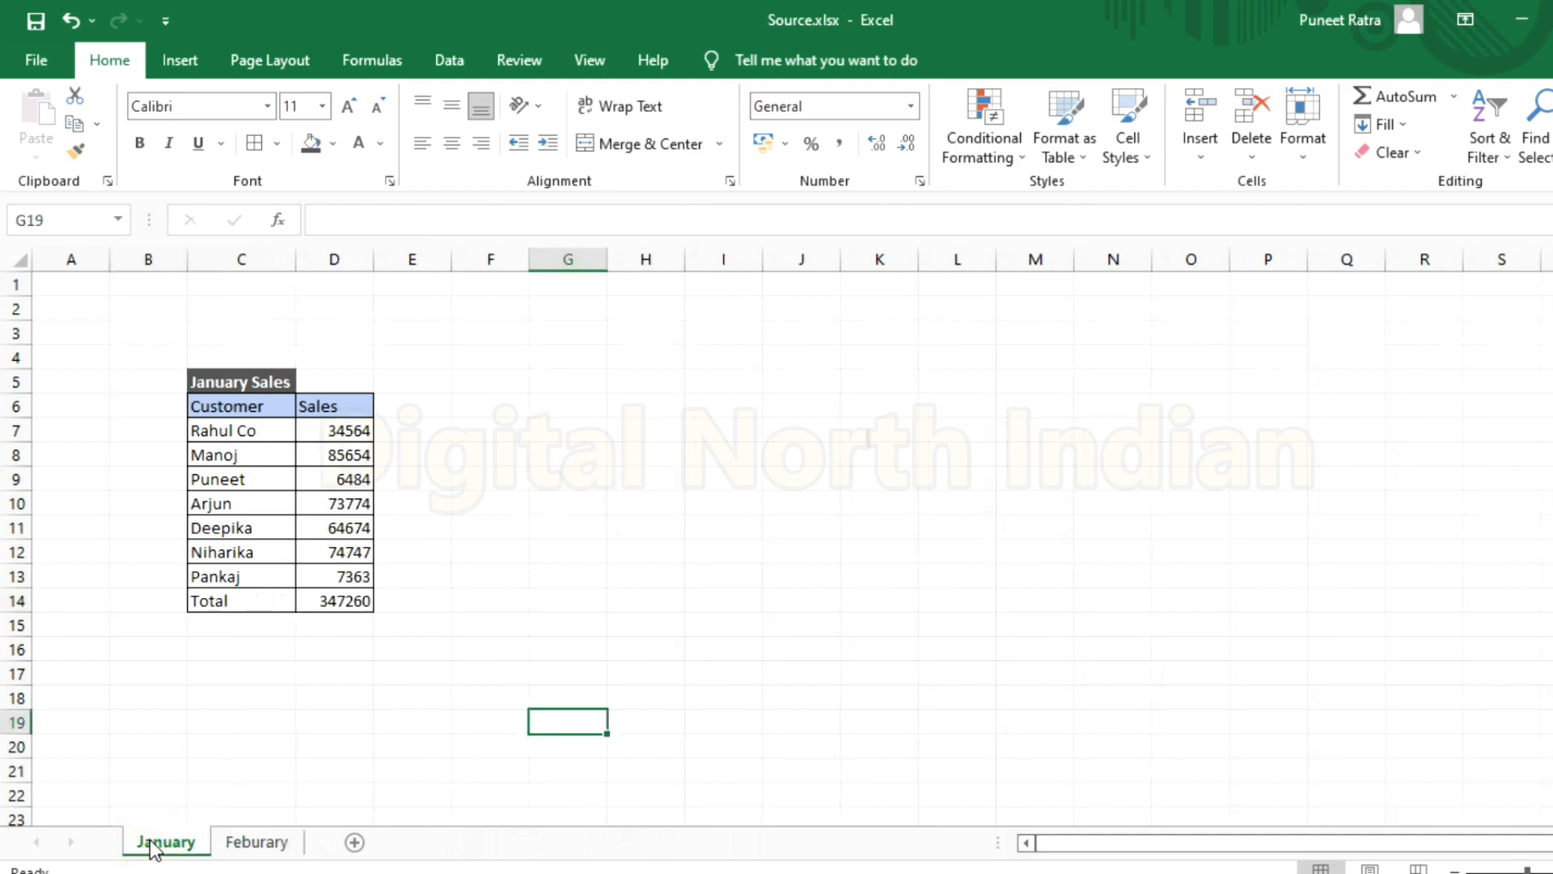
pyautogui.click(746, 873)
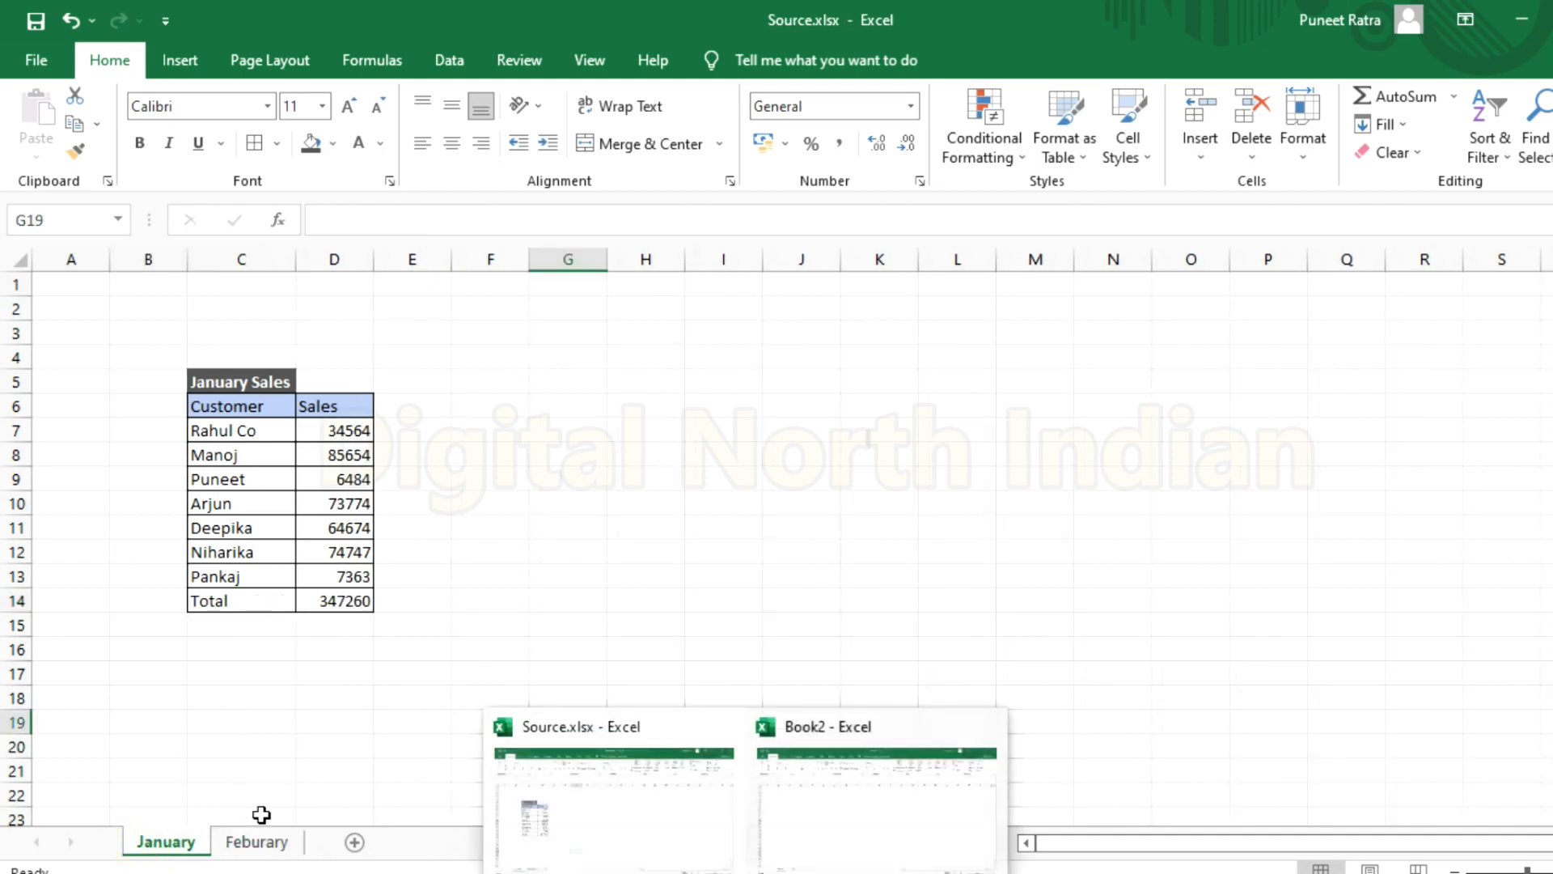
pyautogui.click(825, 822)
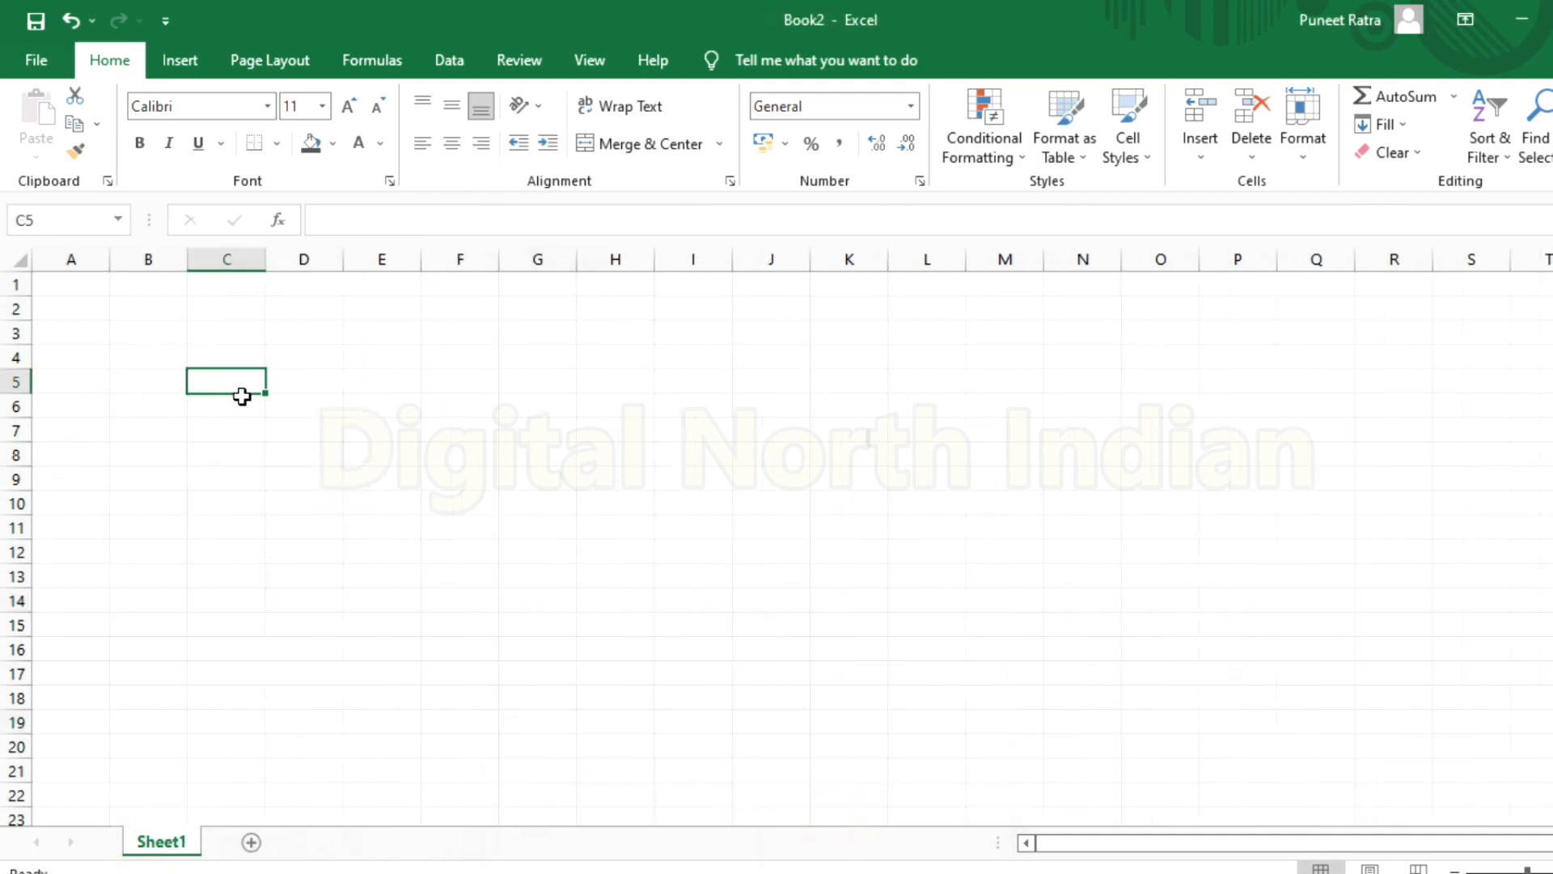
pyautogui.write('January')
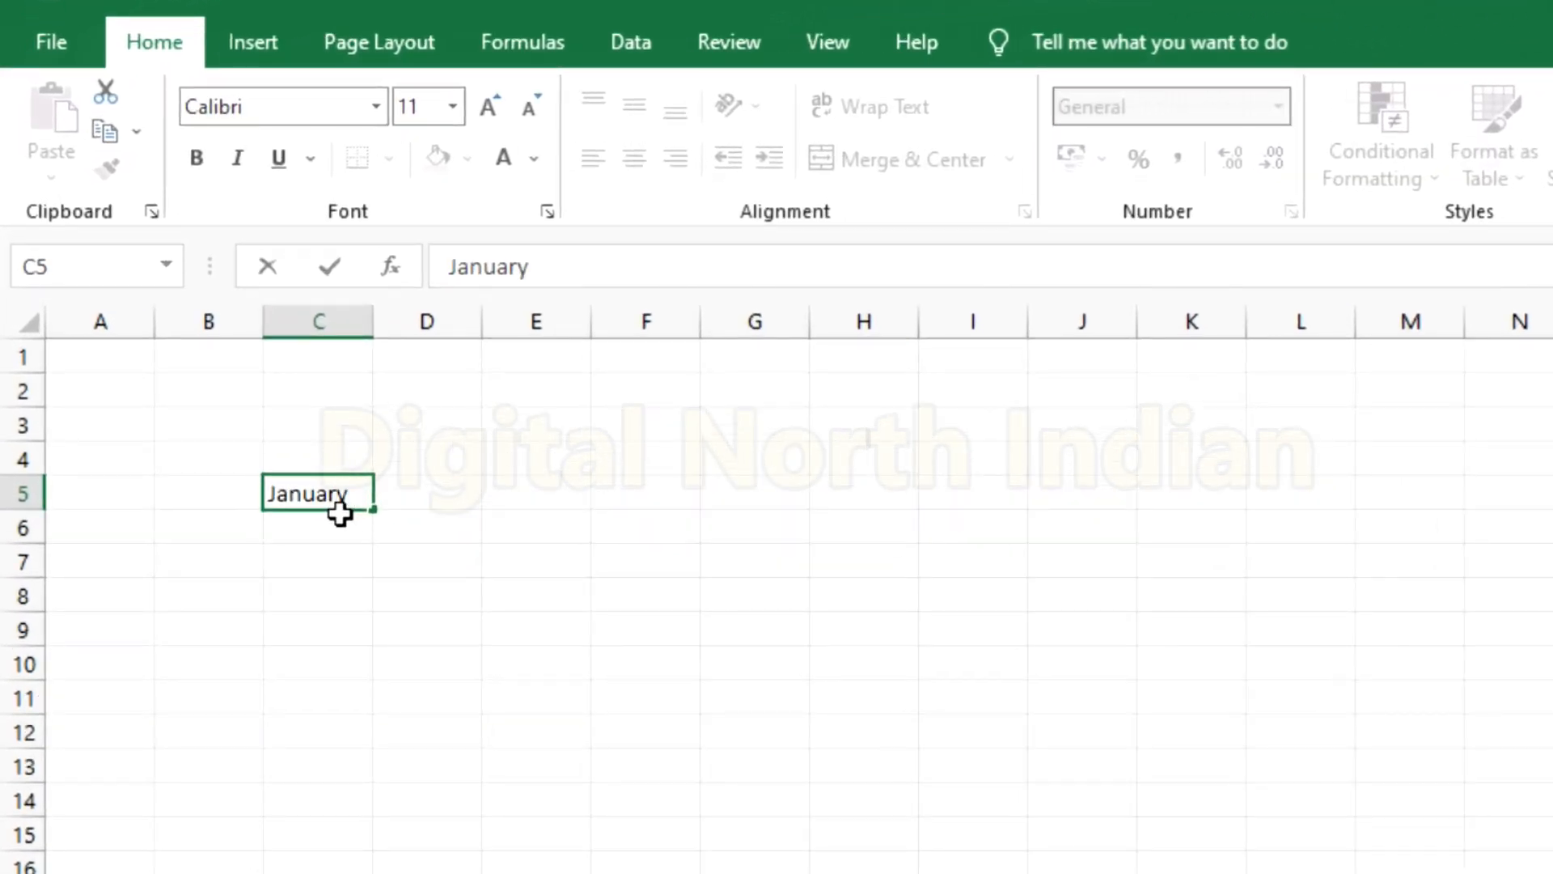
pyautogui.press('Return')
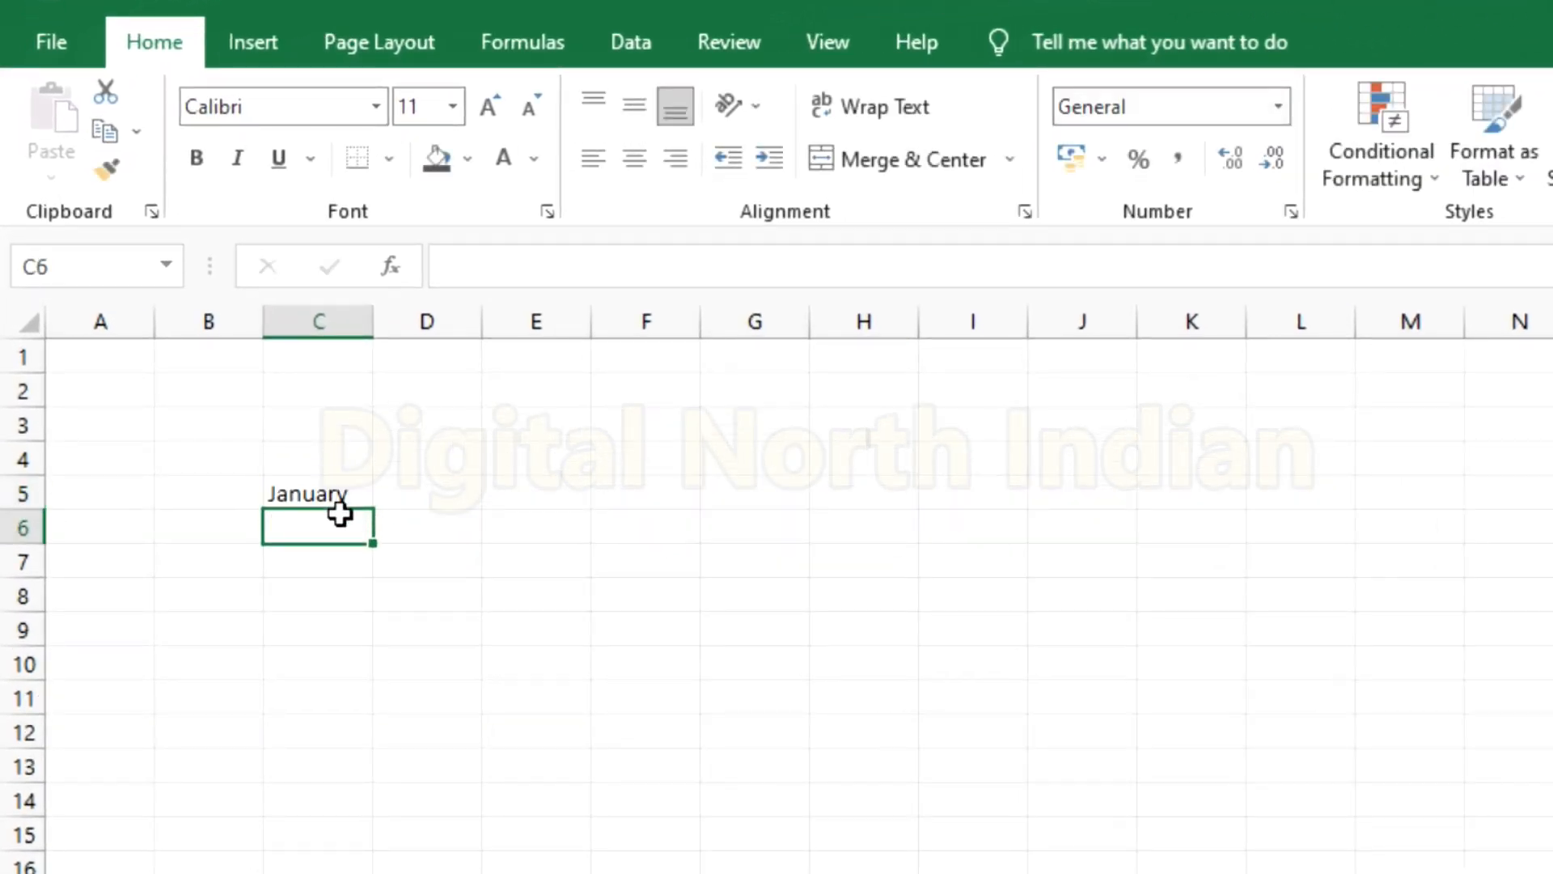
# Step: Merge and center C4:D4 and enter the title "Sales" in the merged cell
pyautogui.click(365, 462)
pyautogui.moveTo(365, 462); pyautogui.dragTo(416, 467)
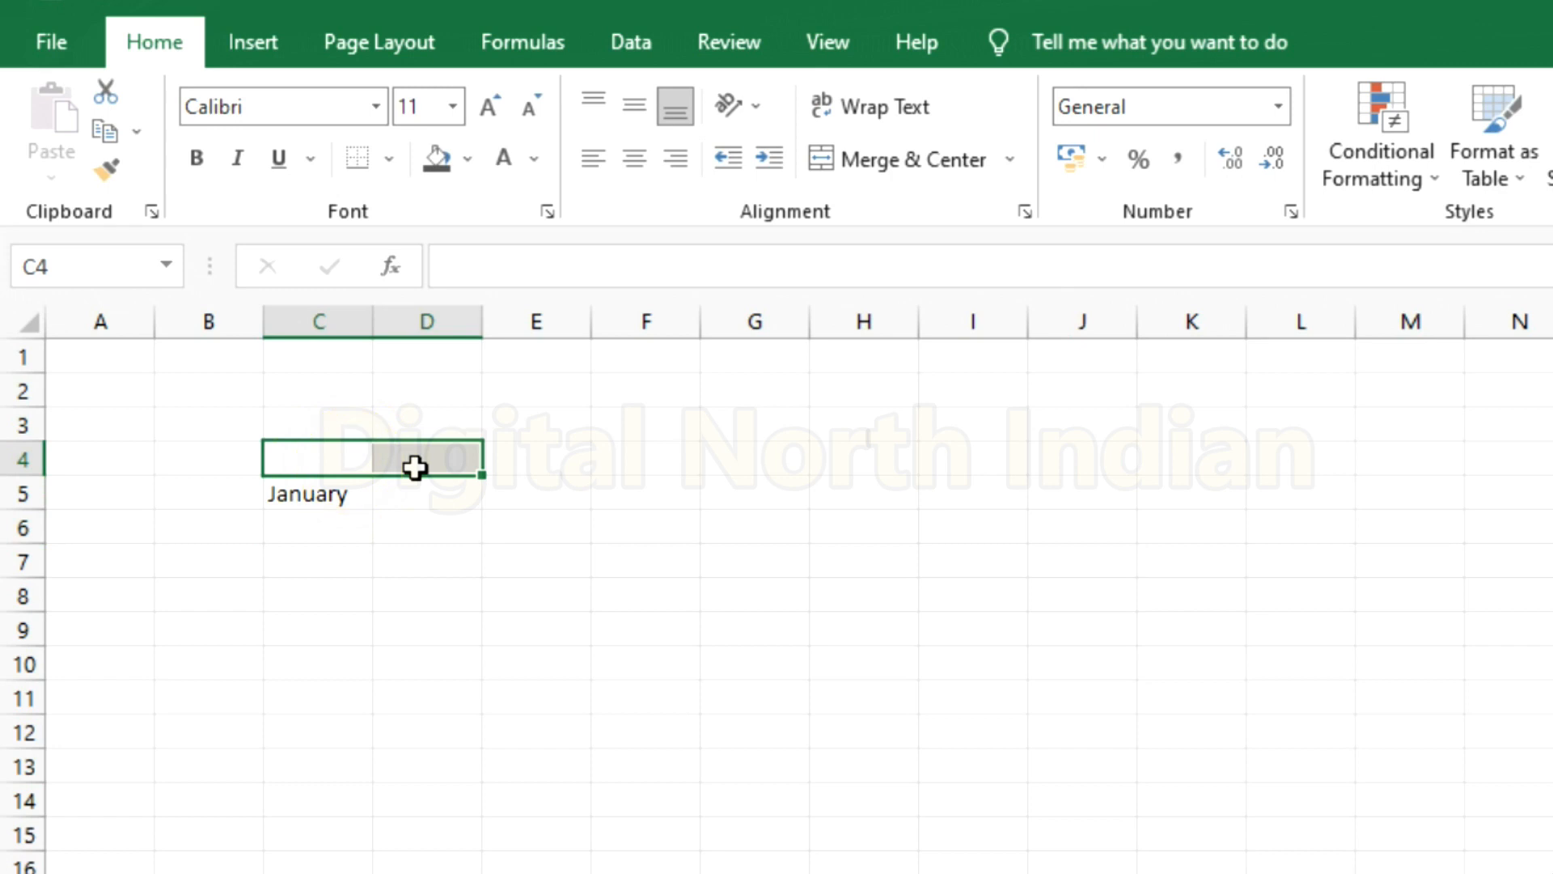
pyautogui.click(847, 163)
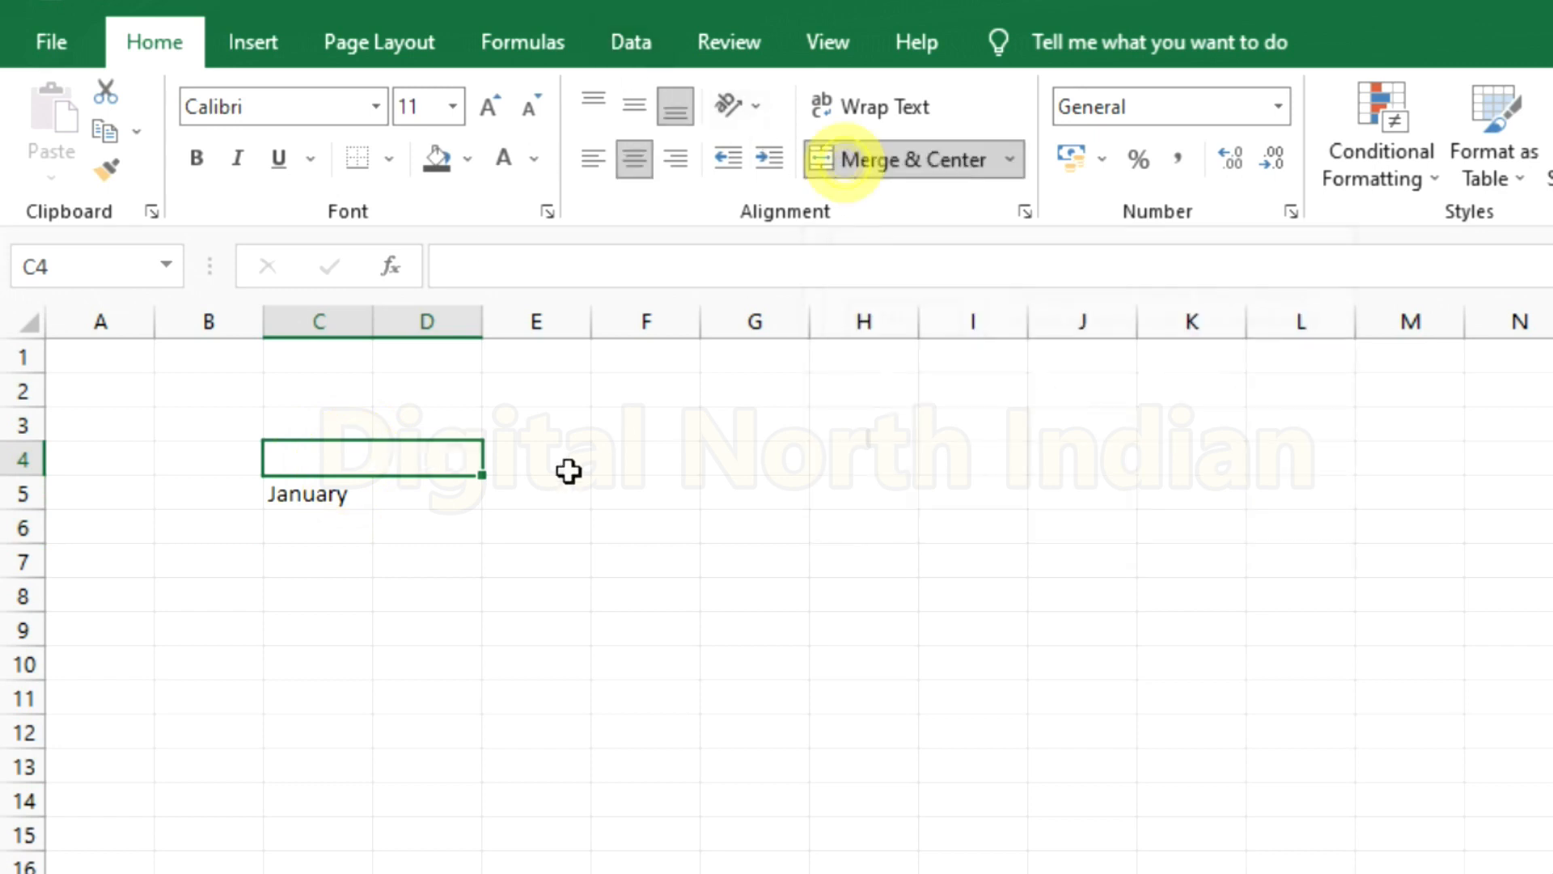
pyautogui.write('Sales')
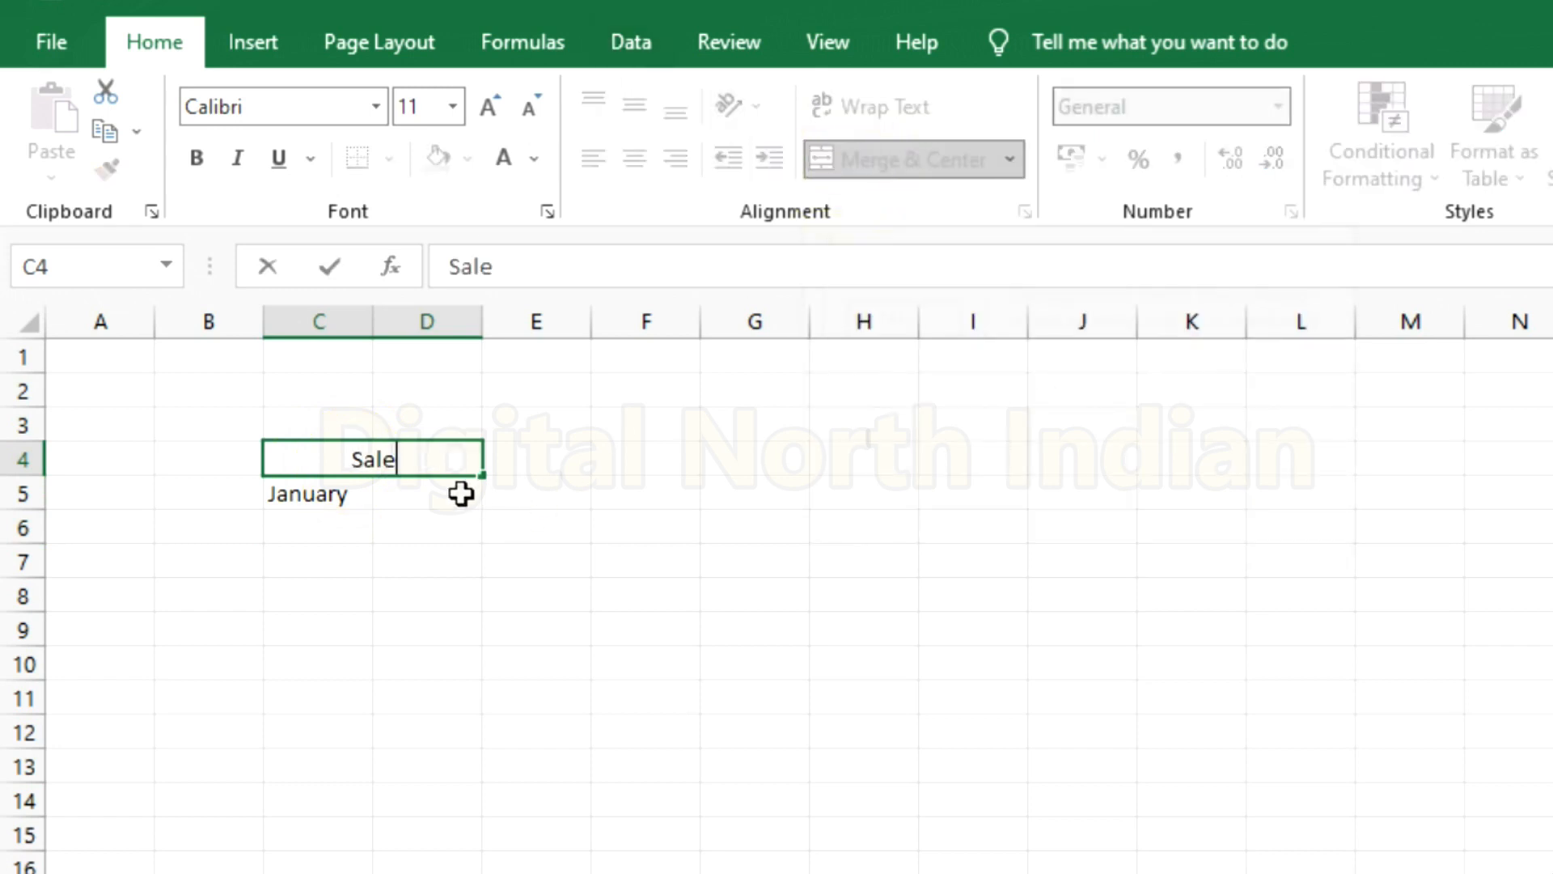
pyautogui.press('Return')
pyautogui.click(388, 457)
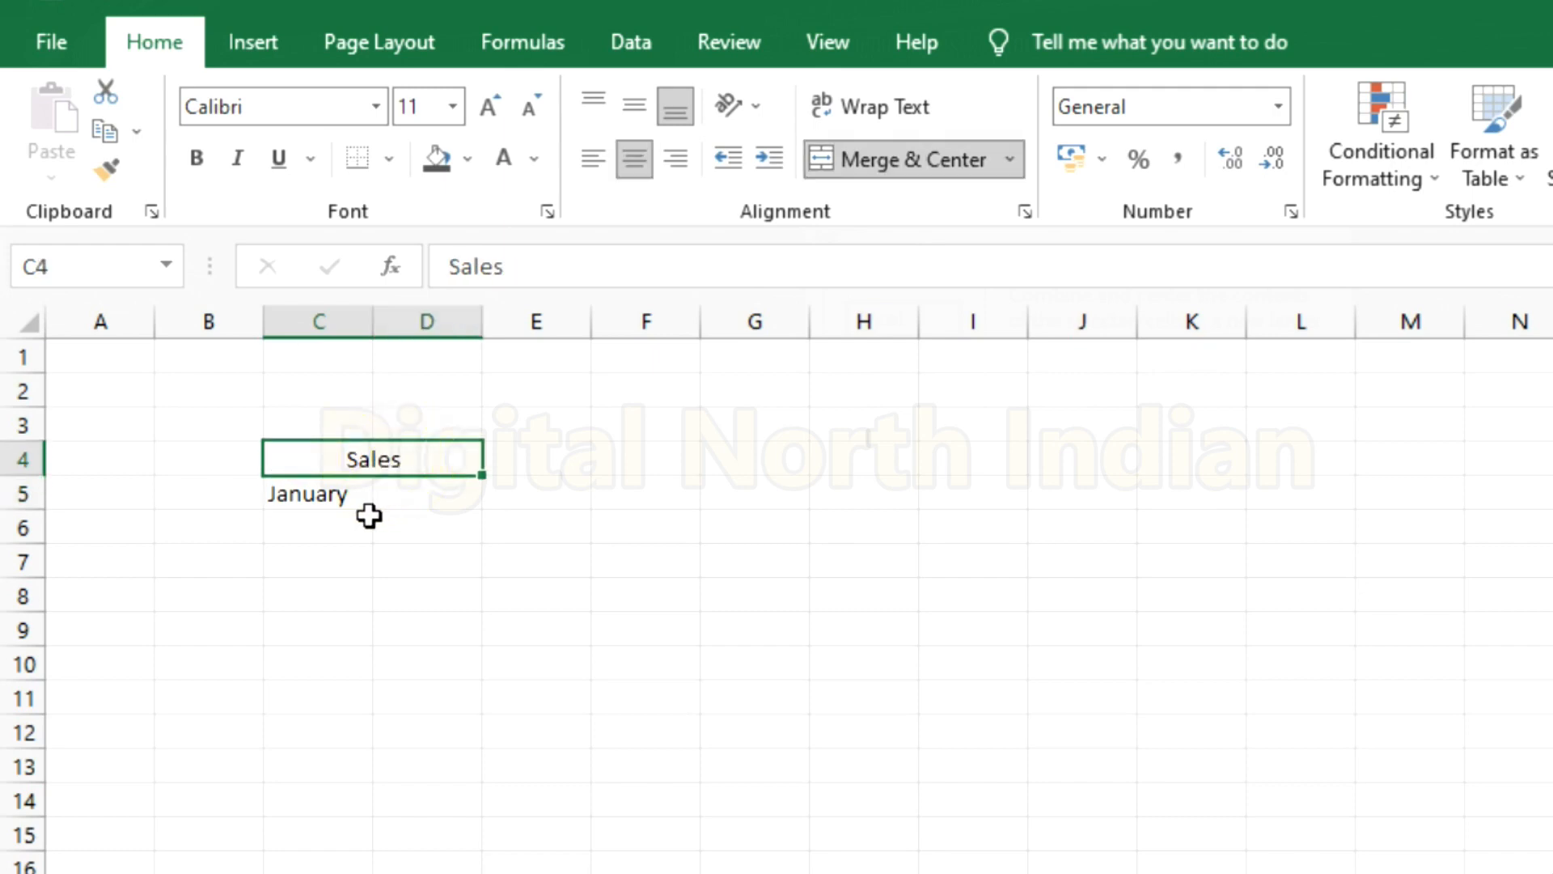
# Step: Enter the label "February" in cell C6 below January
pyautogui.click(322, 557)
pyautogui.click(314, 527)
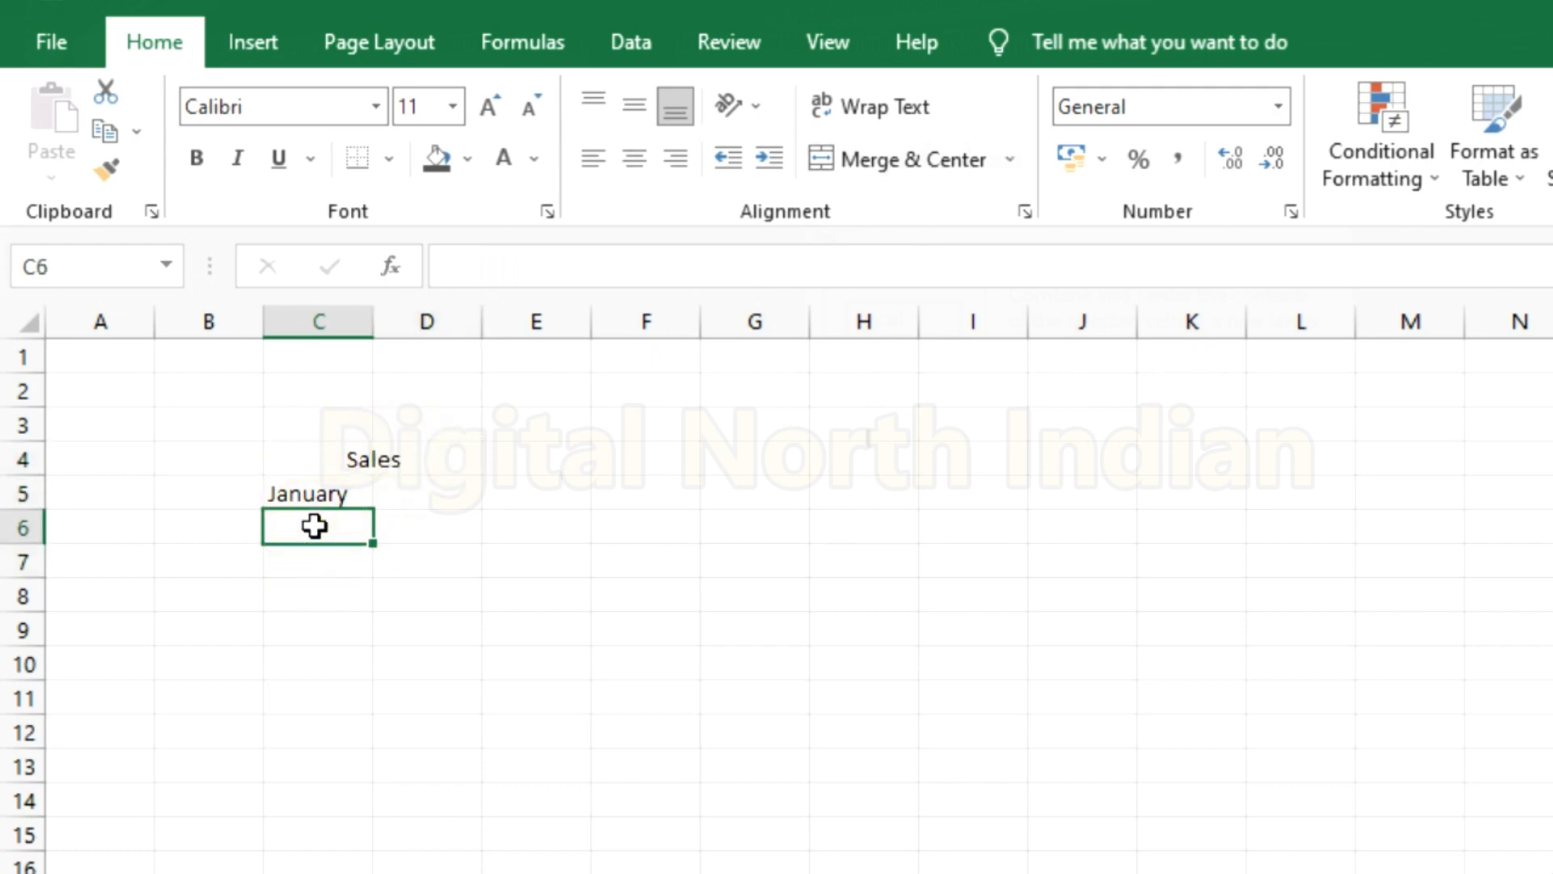
pyautogui.write('Febr')
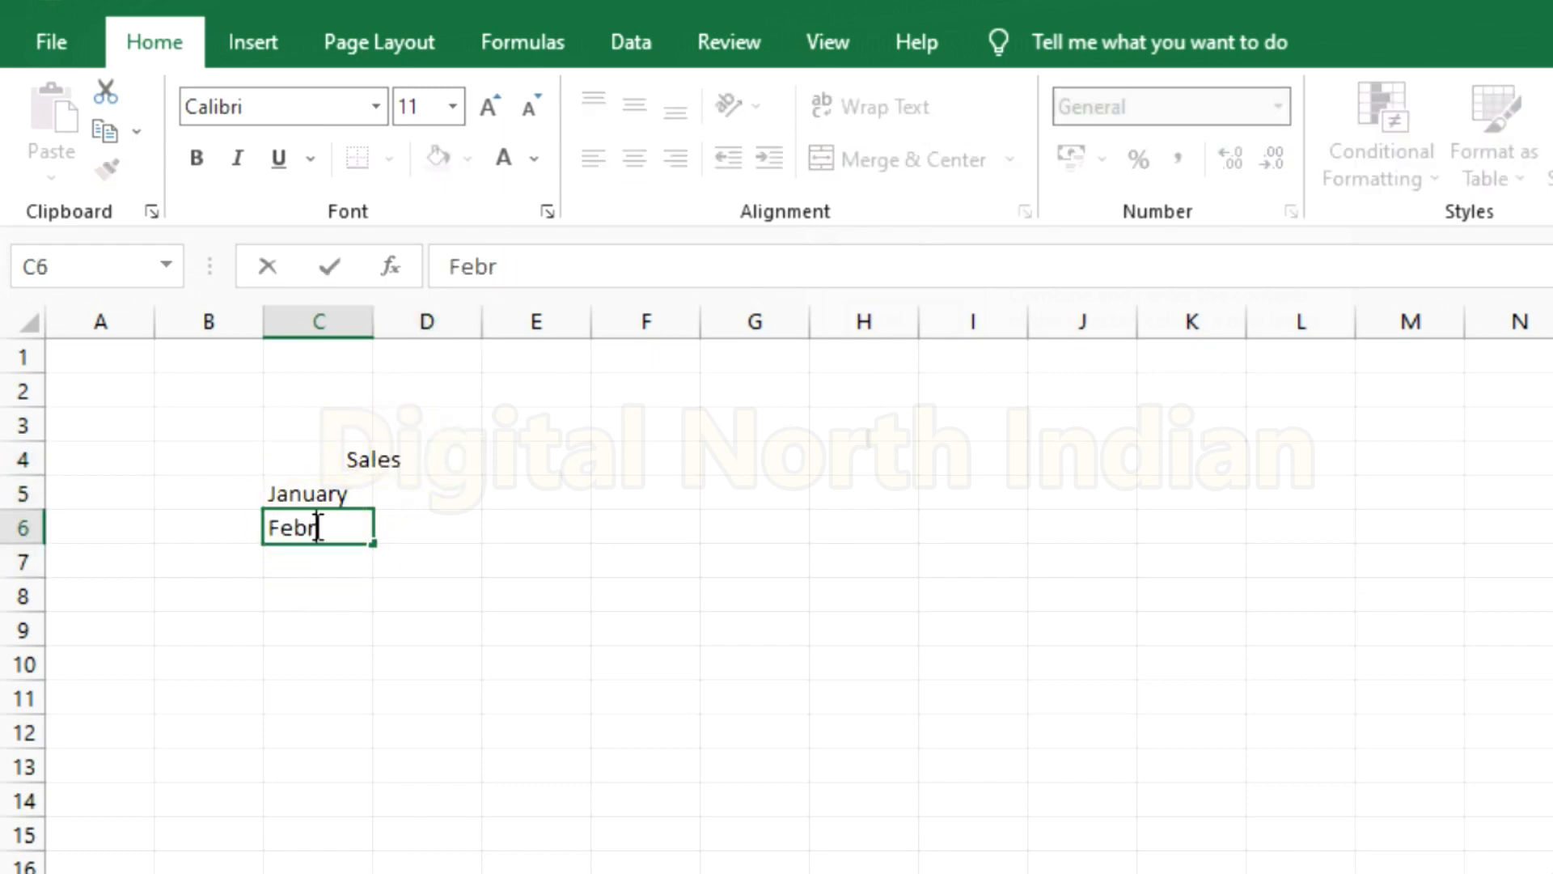
pyautogui.write('uary')
pyautogui.press('Return')
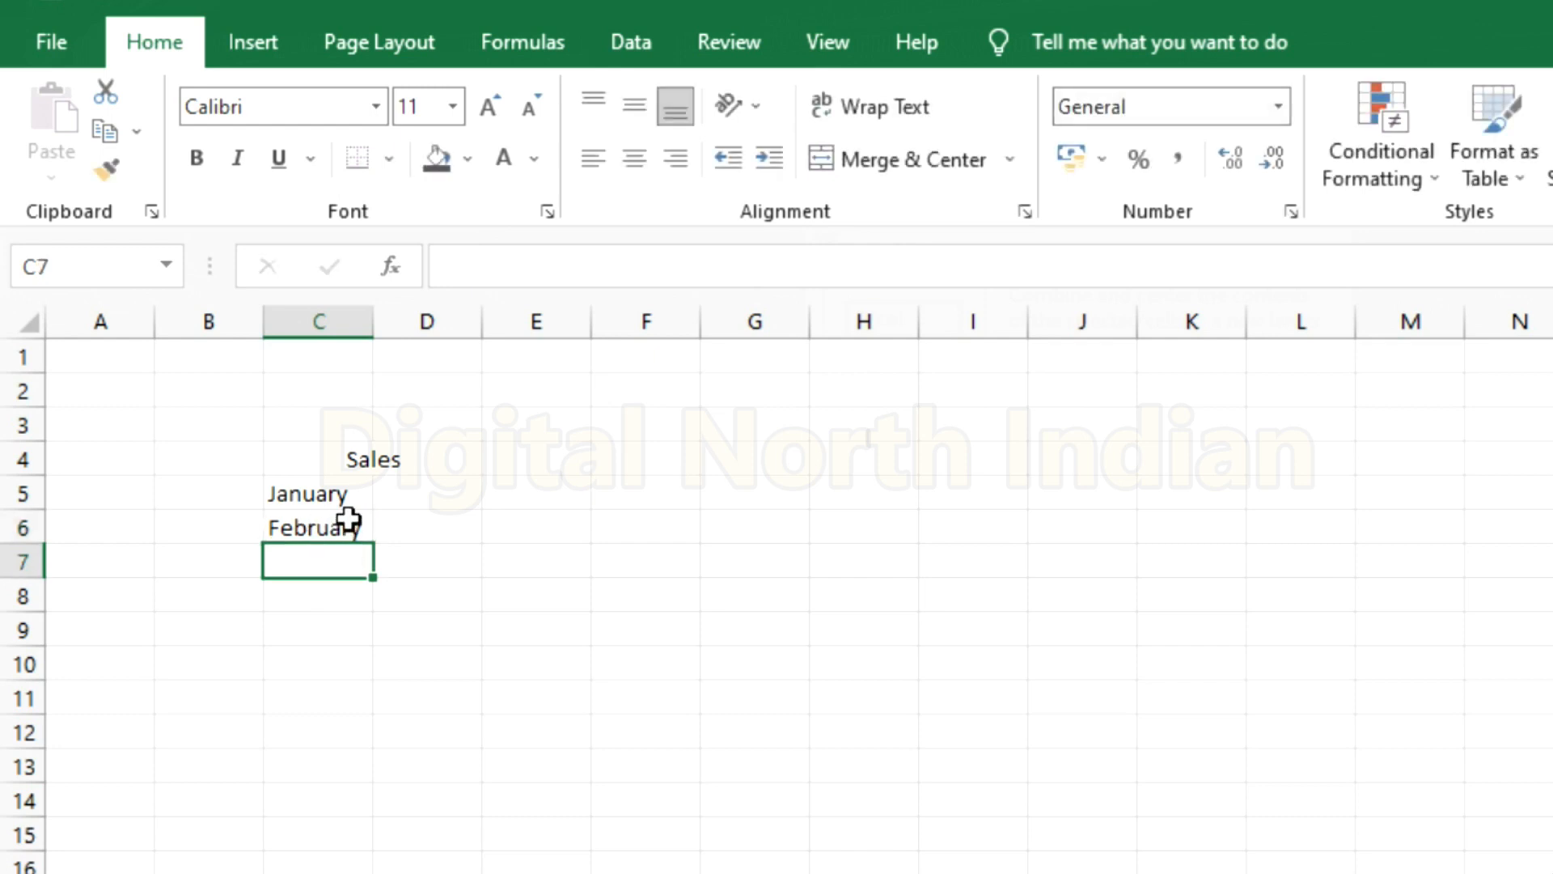
# Step: Link cell D5 to the January total with the formula =[Source.xlsx]January!$D$14
pyautogui.click(416, 500)
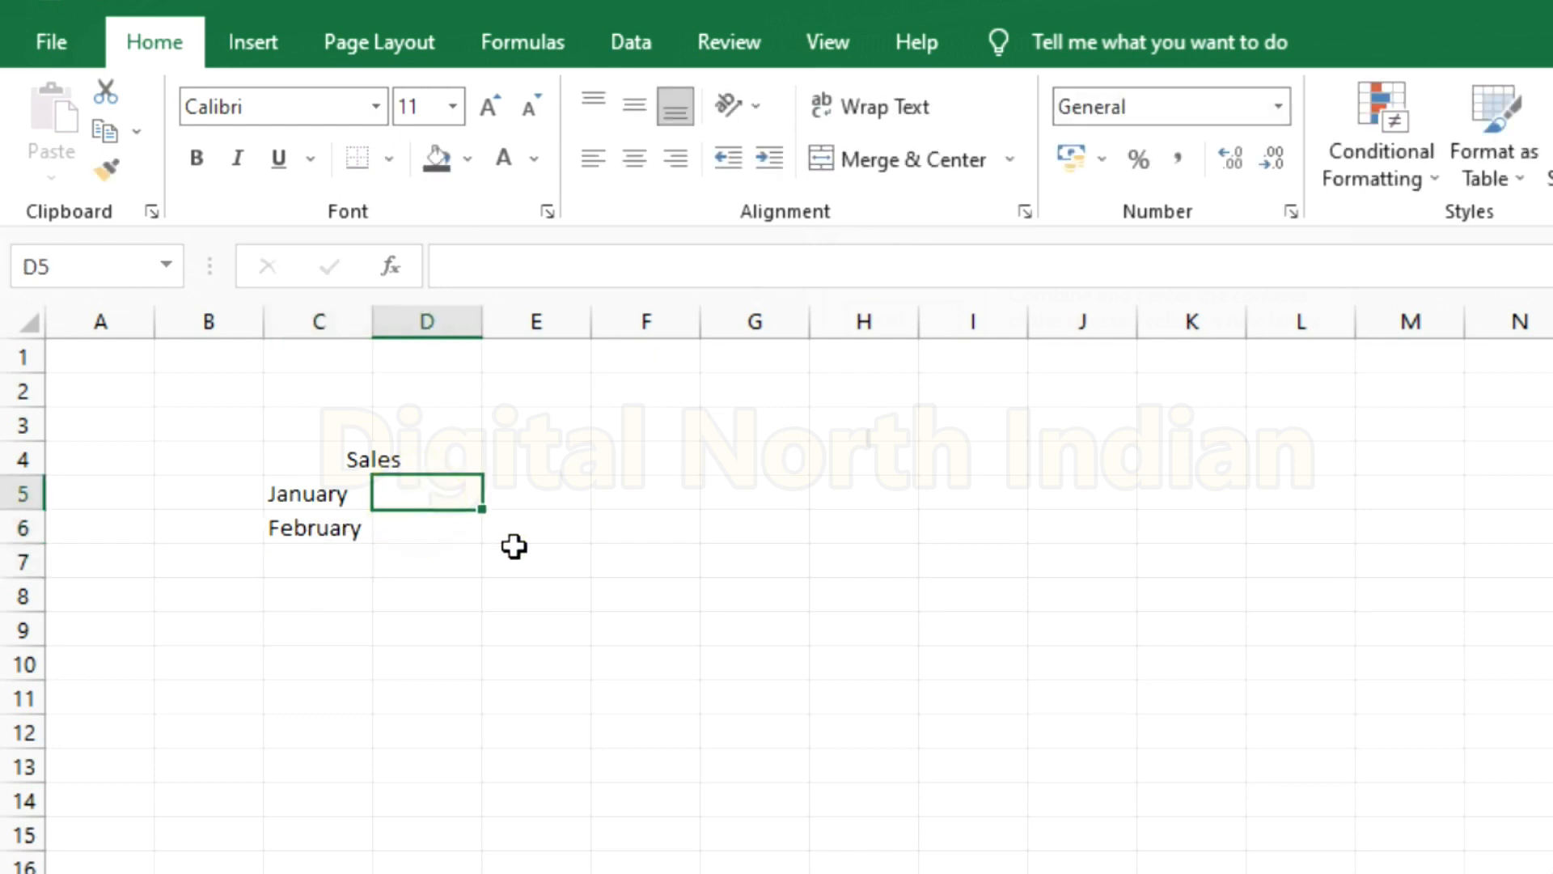
pyautogui.write('=')
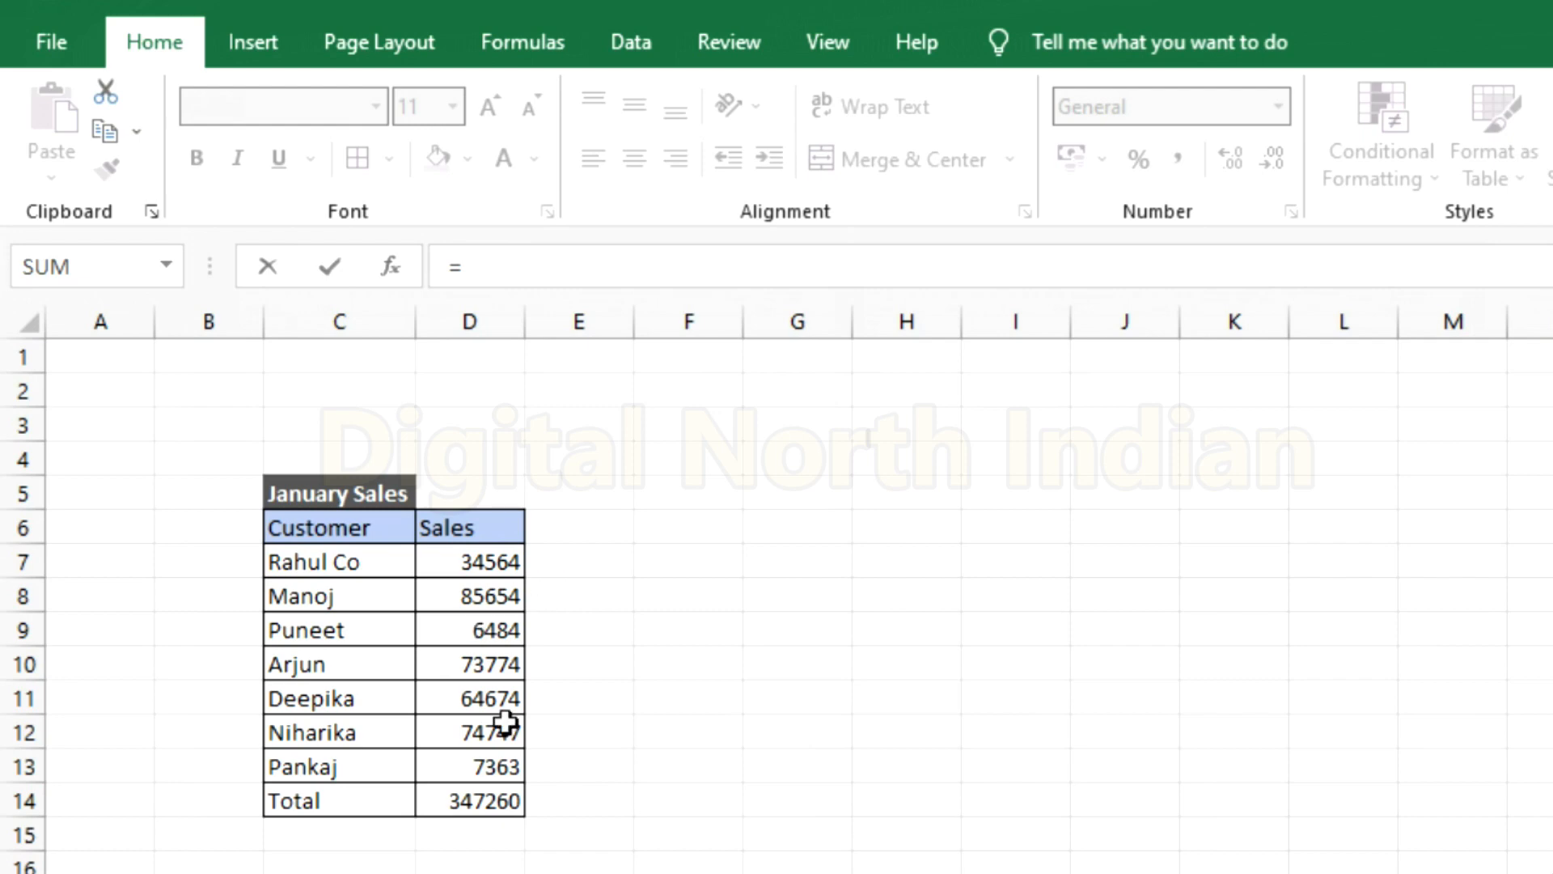
pyautogui.click(489, 797)
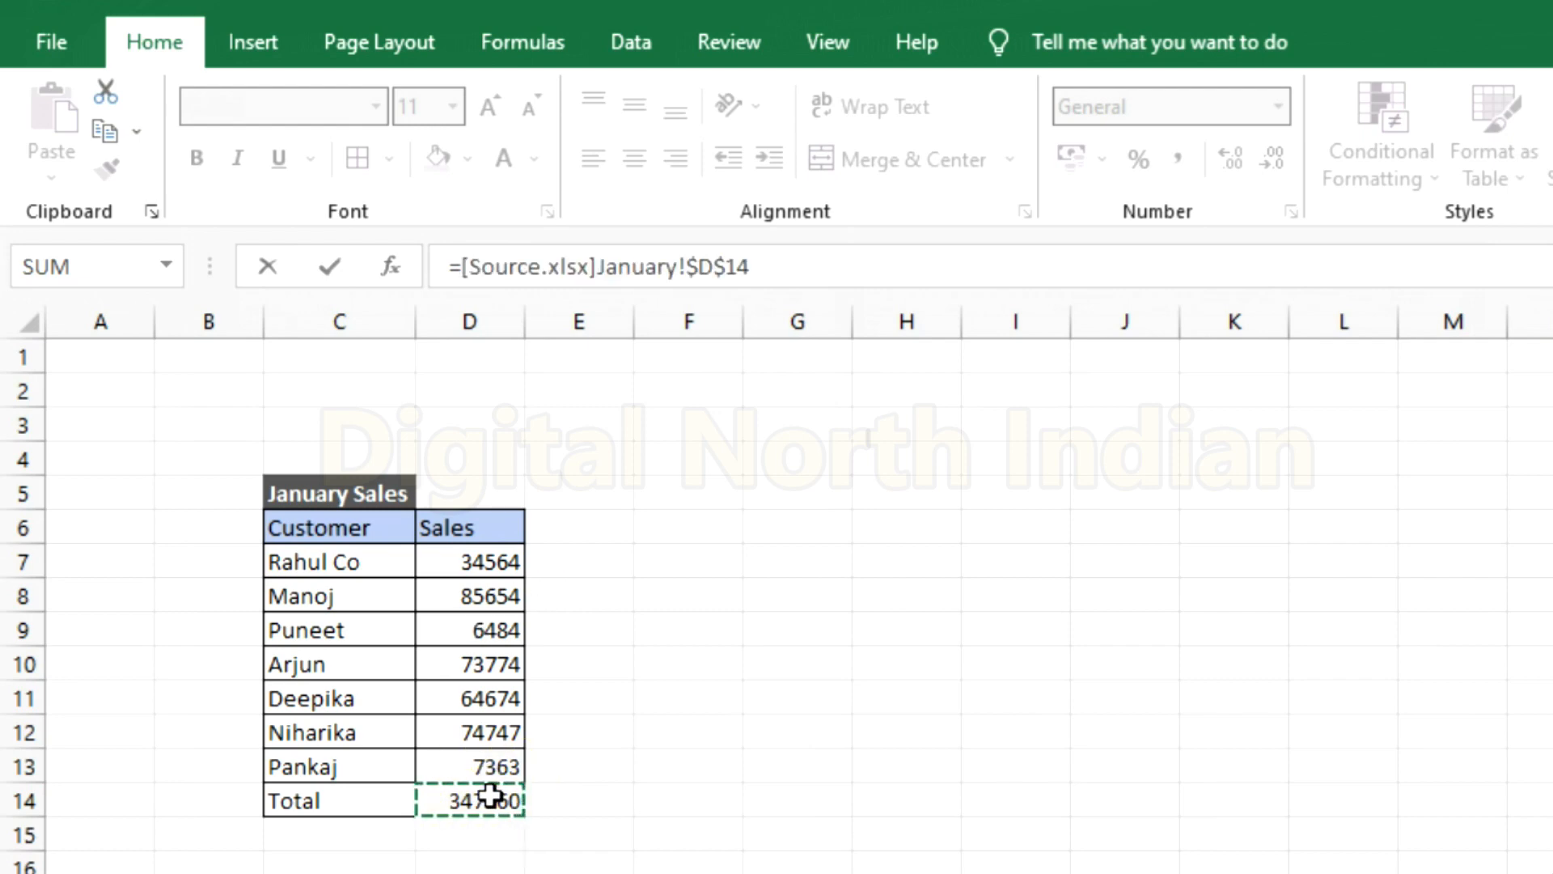
pyautogui.press('Return')
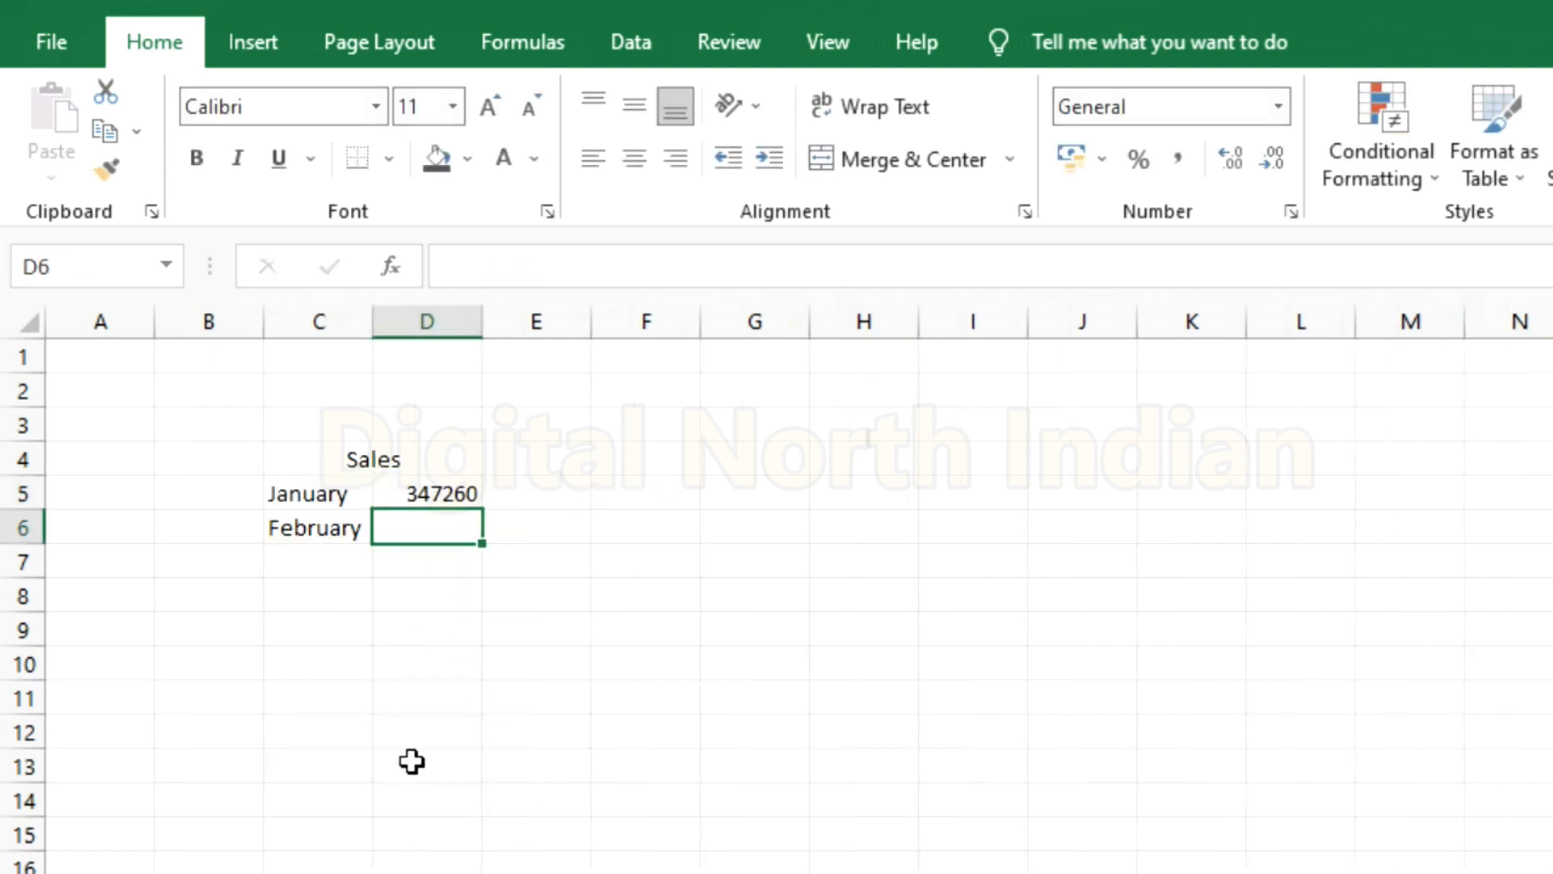
# Step: Link cell D6 to the February total with the formula =[Source.xlsx]Feburary!$C$14
pyautogui.write('=')
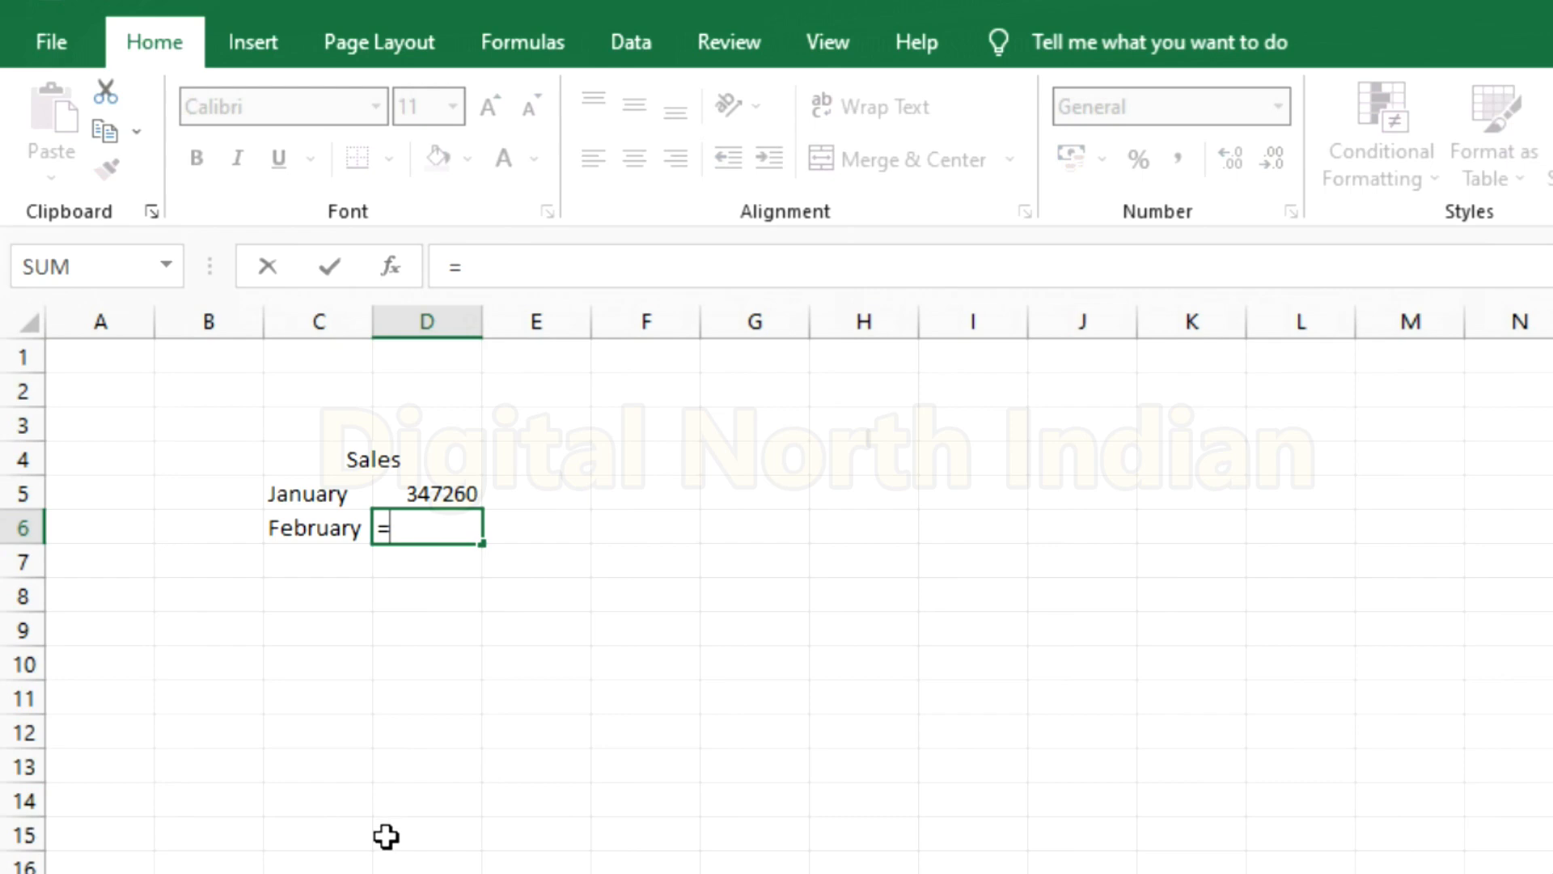
pyautogui.hotkey('alt', 'Tab')
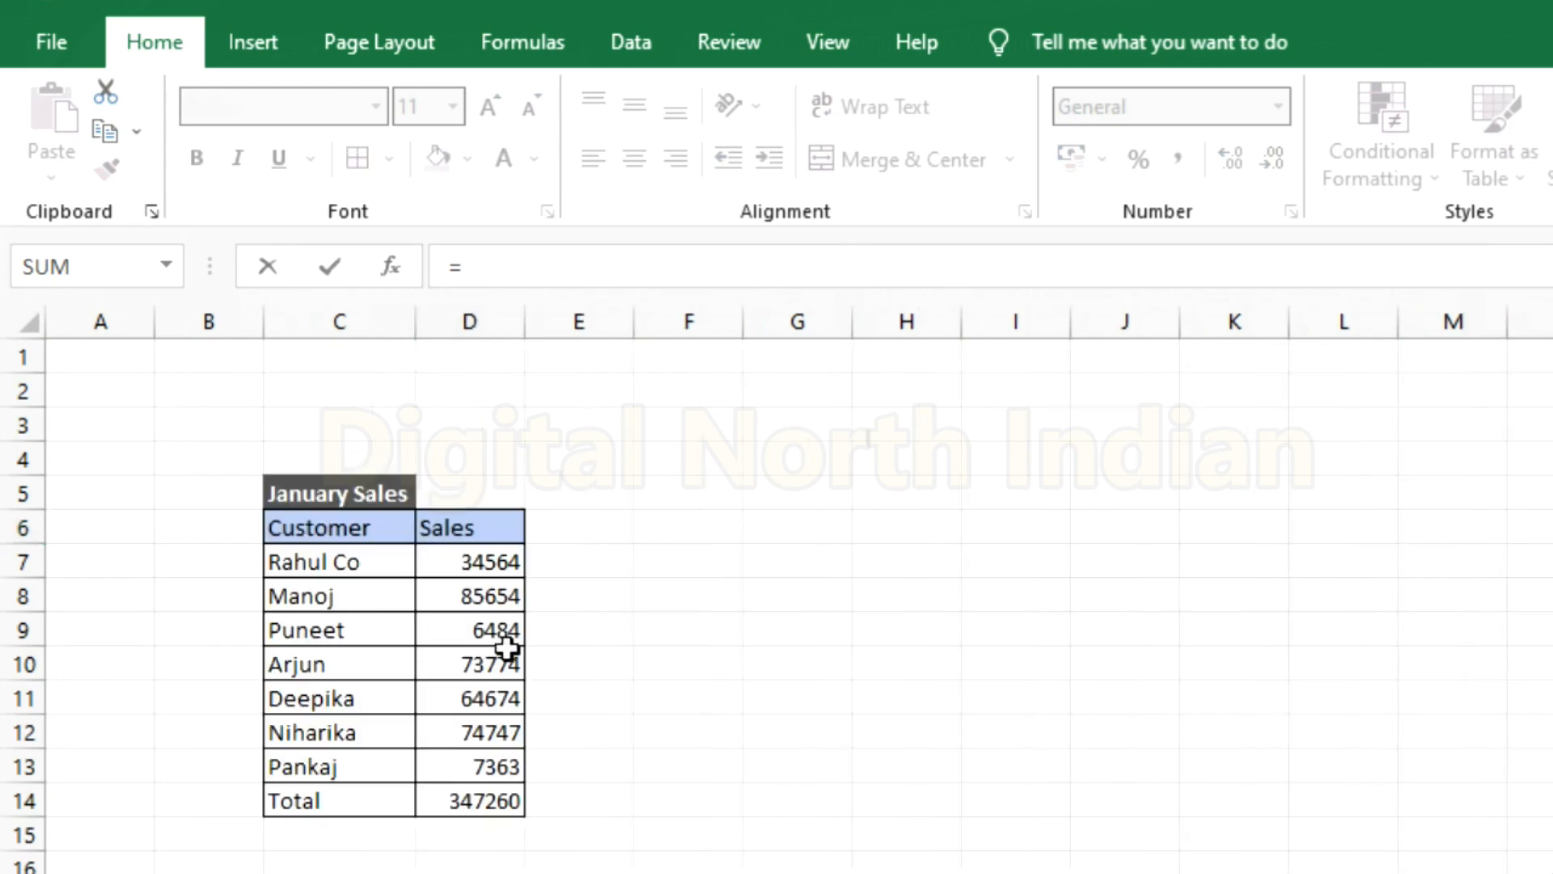
pyautogui.hotkey('ctrl', 'pagedown')
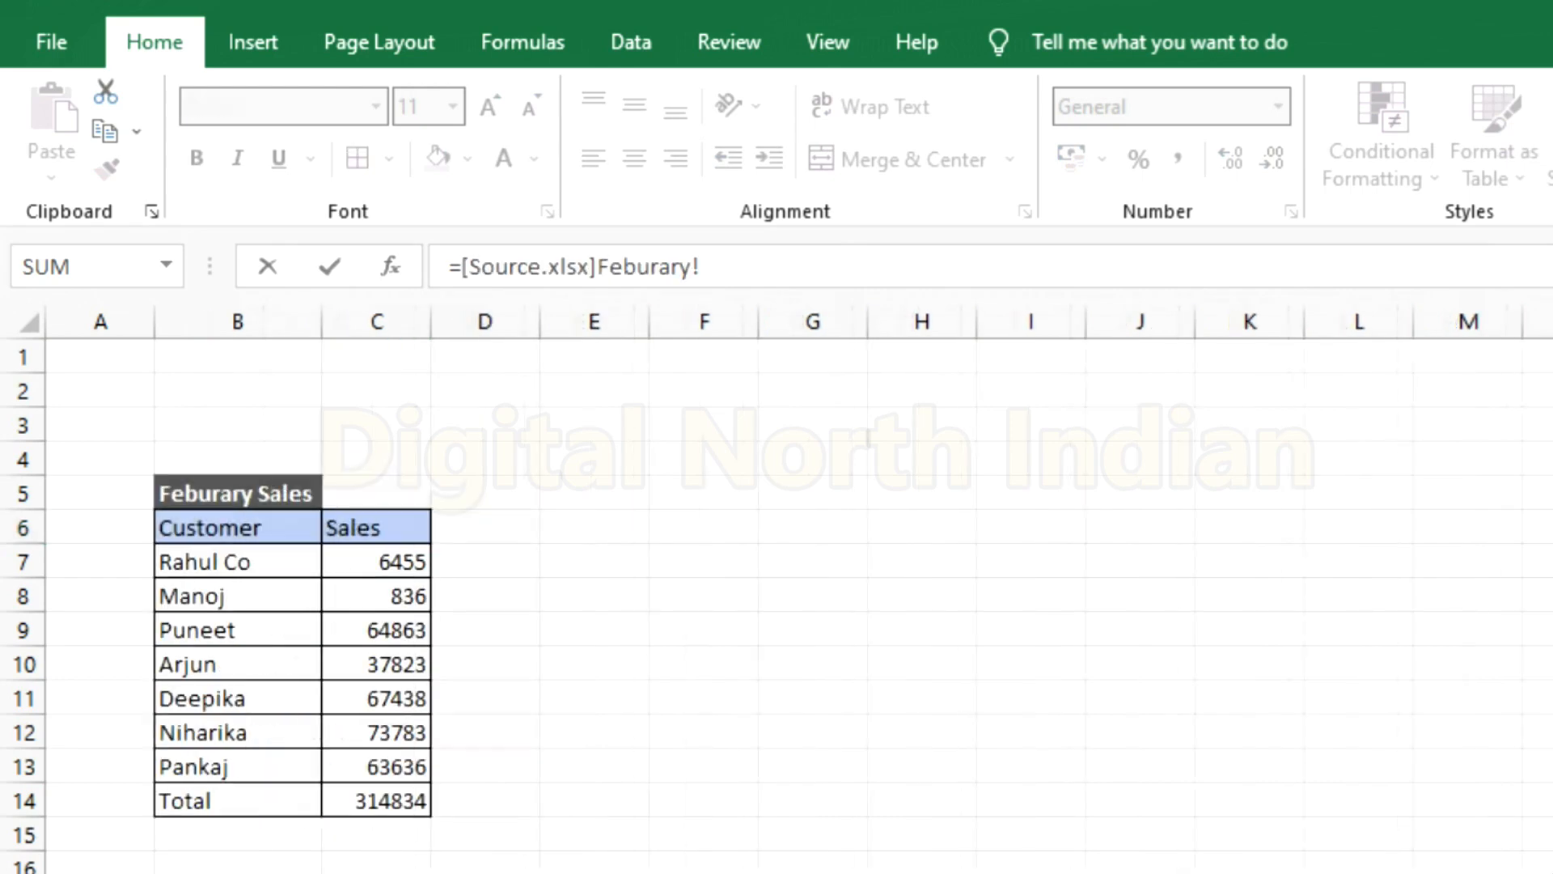
pyautogui.click(388, 805)
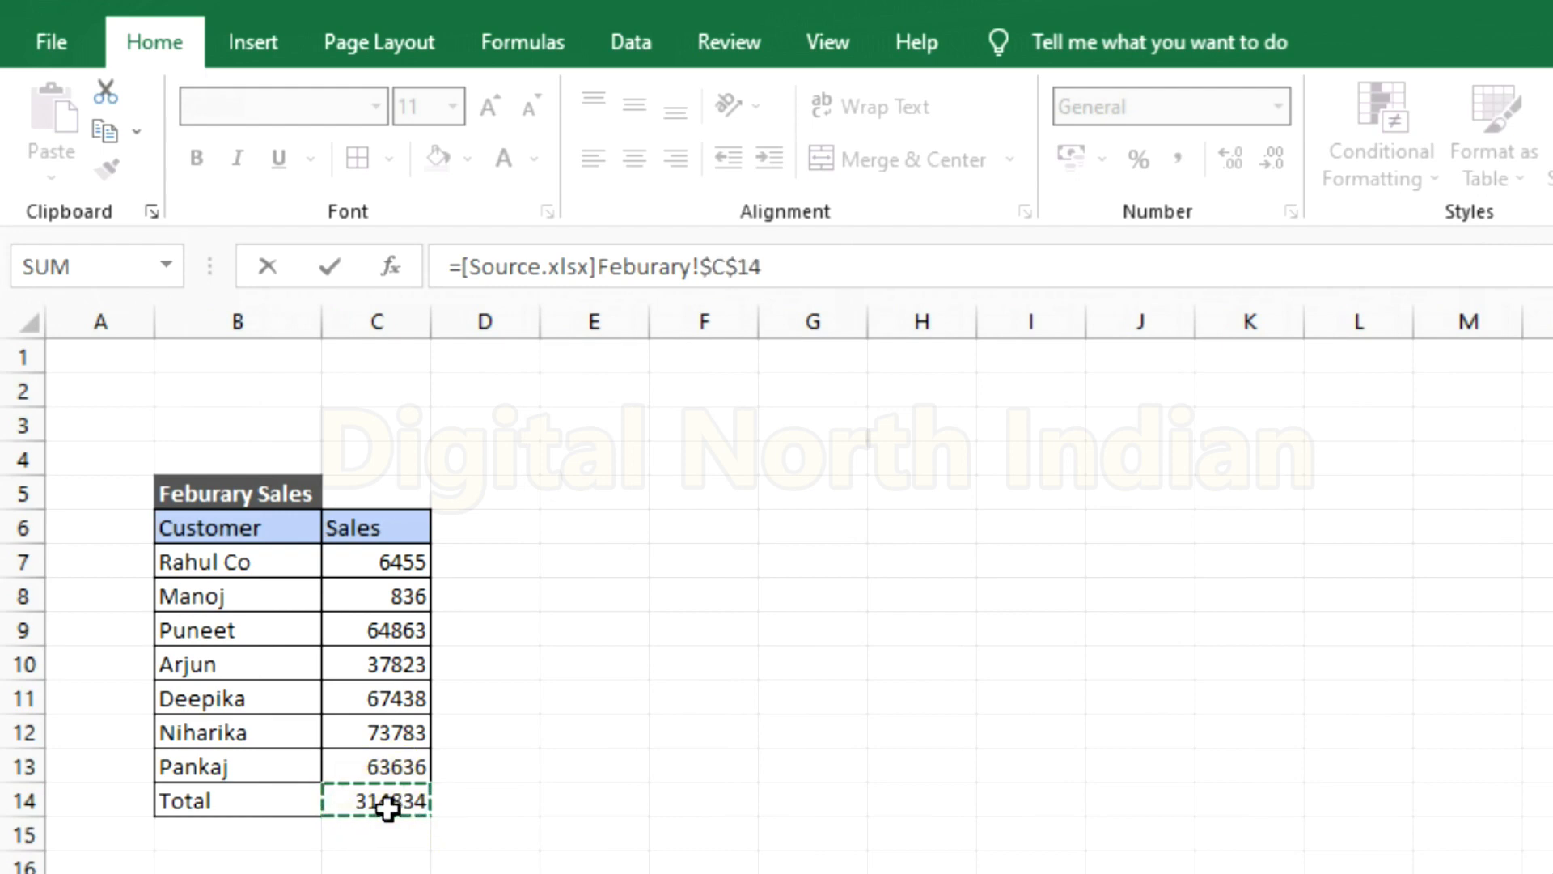
pyautogui.press('Return')
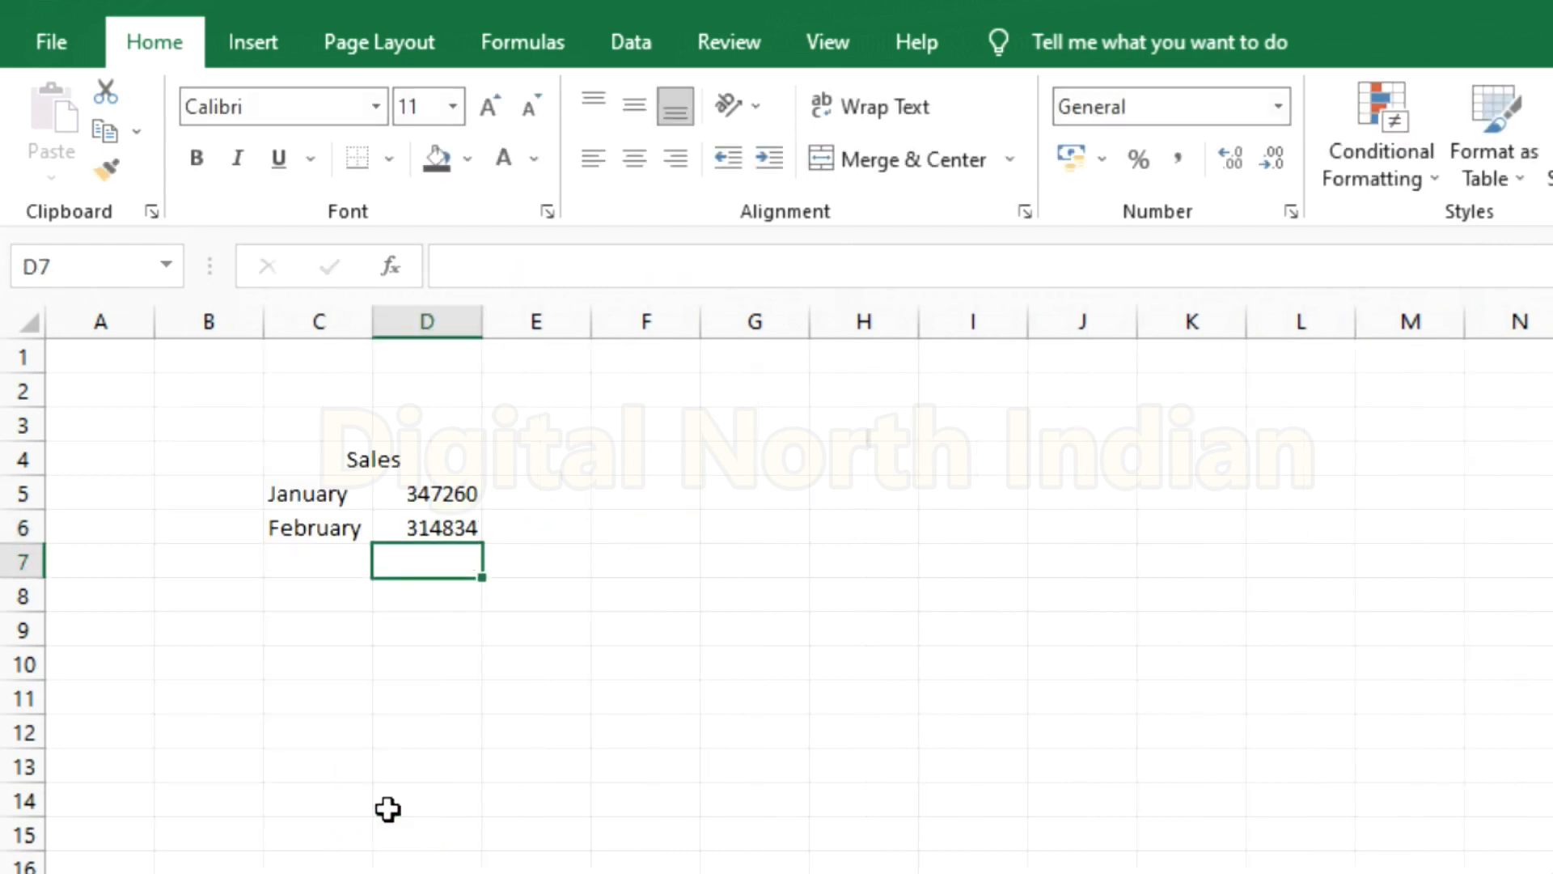
# Step: Narrow column C slightly and format the merged Sales title with dark grey fill and bold white text
pyautogui.moveTo(371, 323); pyautogui.dragTo(368, 323)
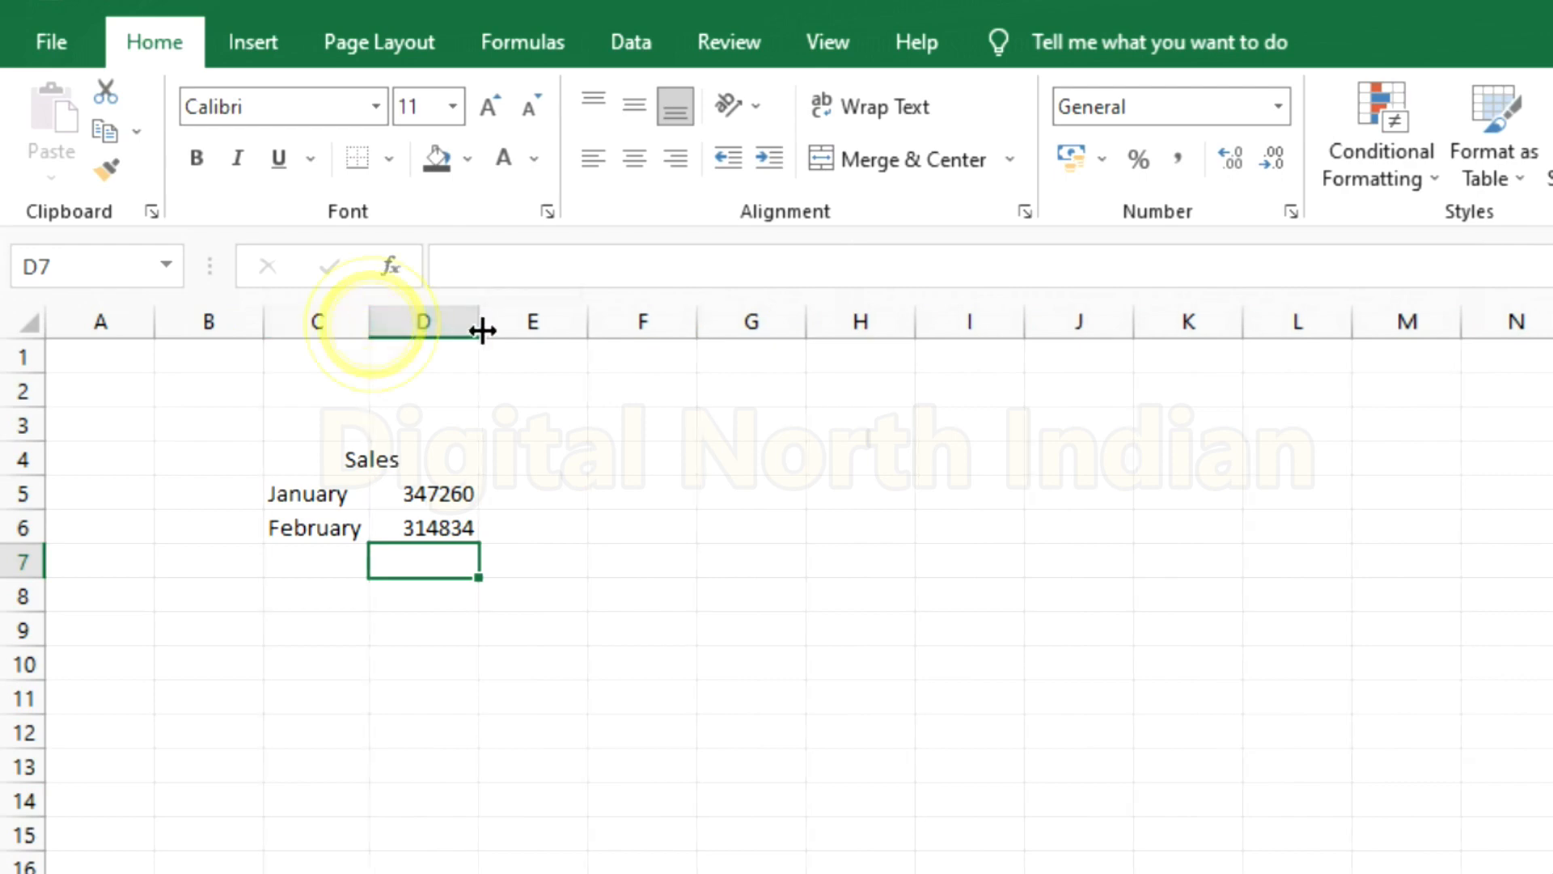
pyautogui.click(361, 451)
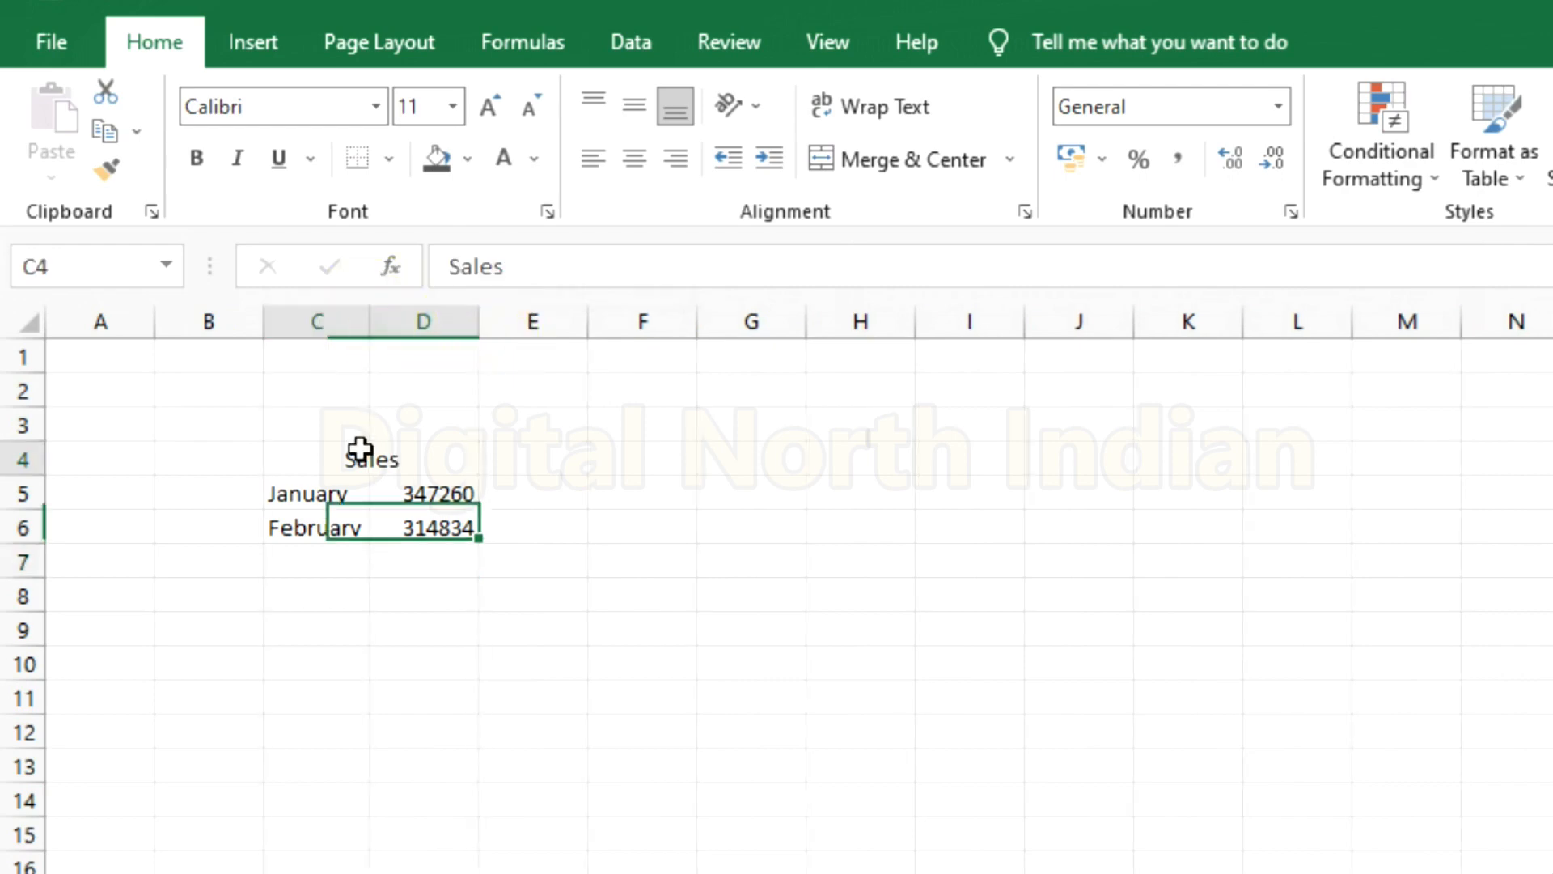
pyautogui.click(439, 170)
pyautogui.click(503, 159)
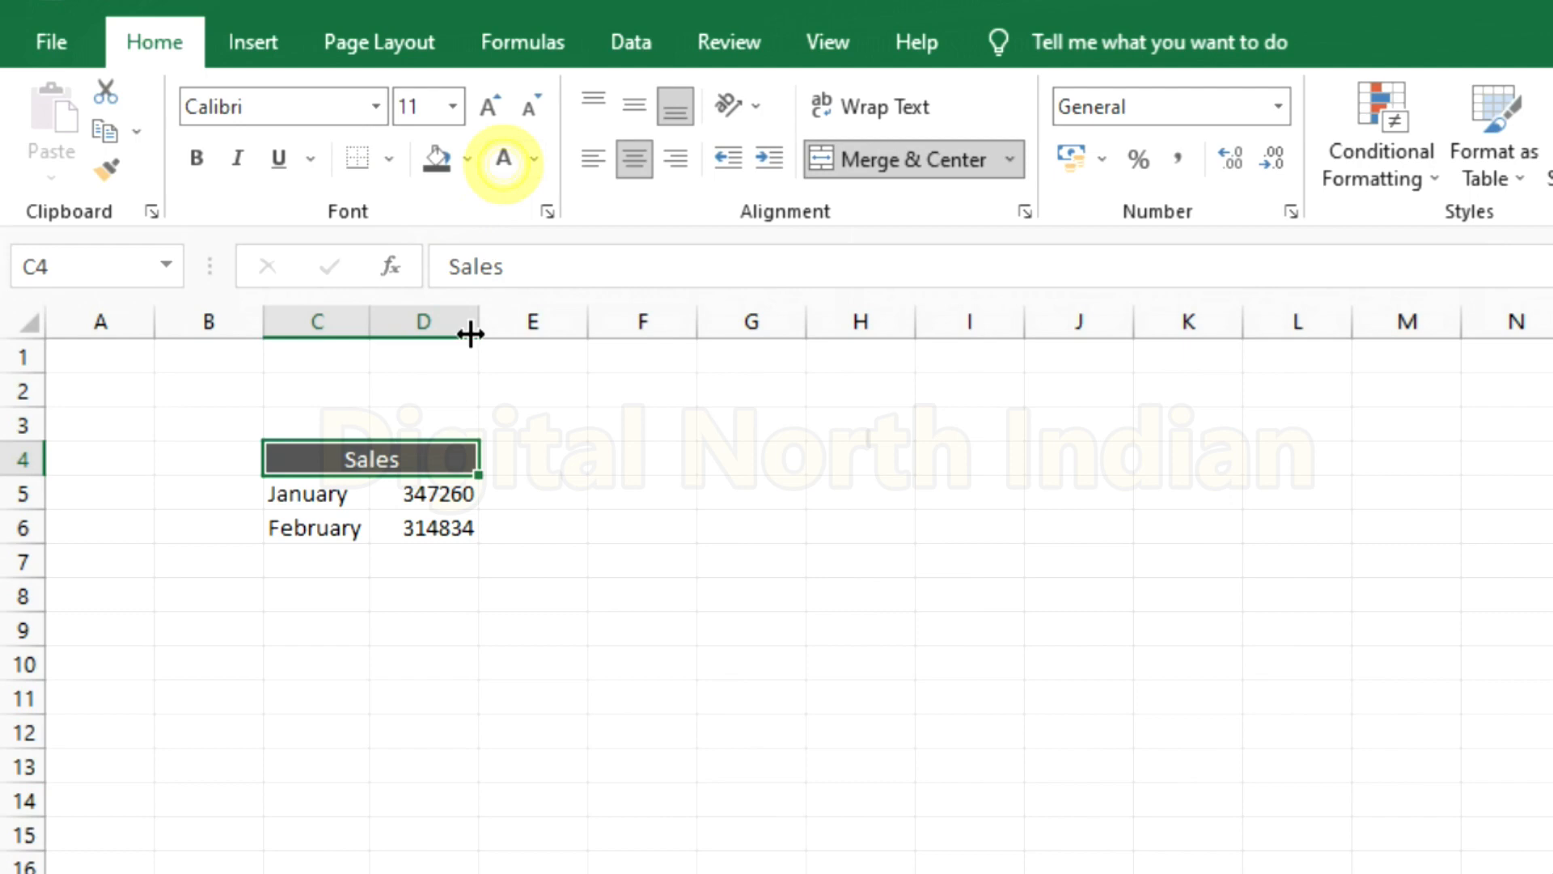
pyautogui.click(198, 159)
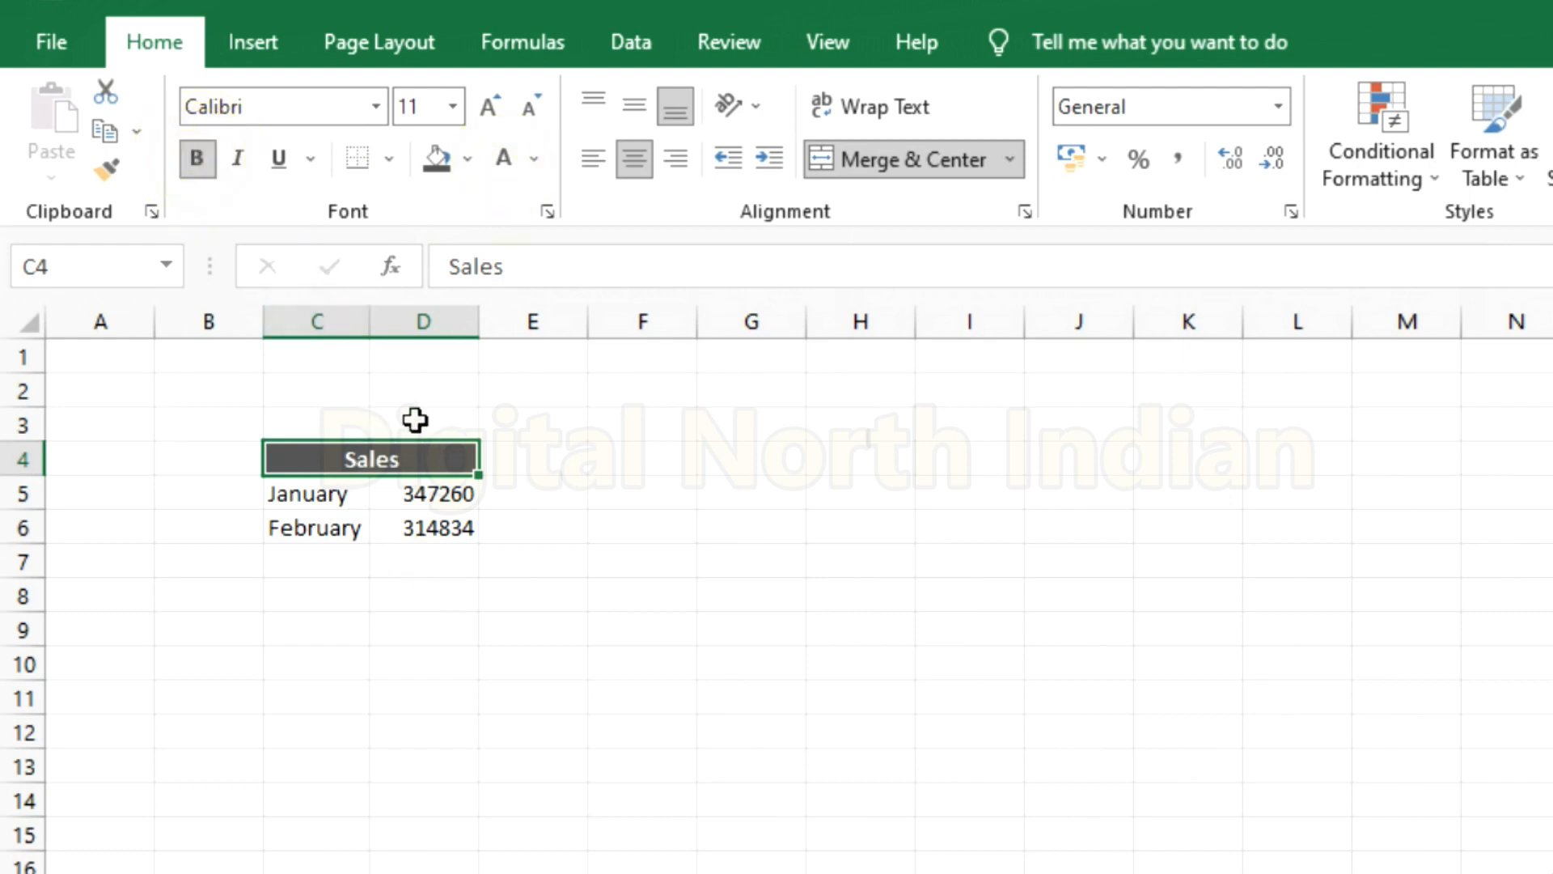
# Step: Widen columns D and C of the sales summary table
pyautogui.doubleClick(477, 327)
pyautogui.click(416, 612)
pyautogui.moveTo(453, 320); pyautogui.dragTo(507, 326)
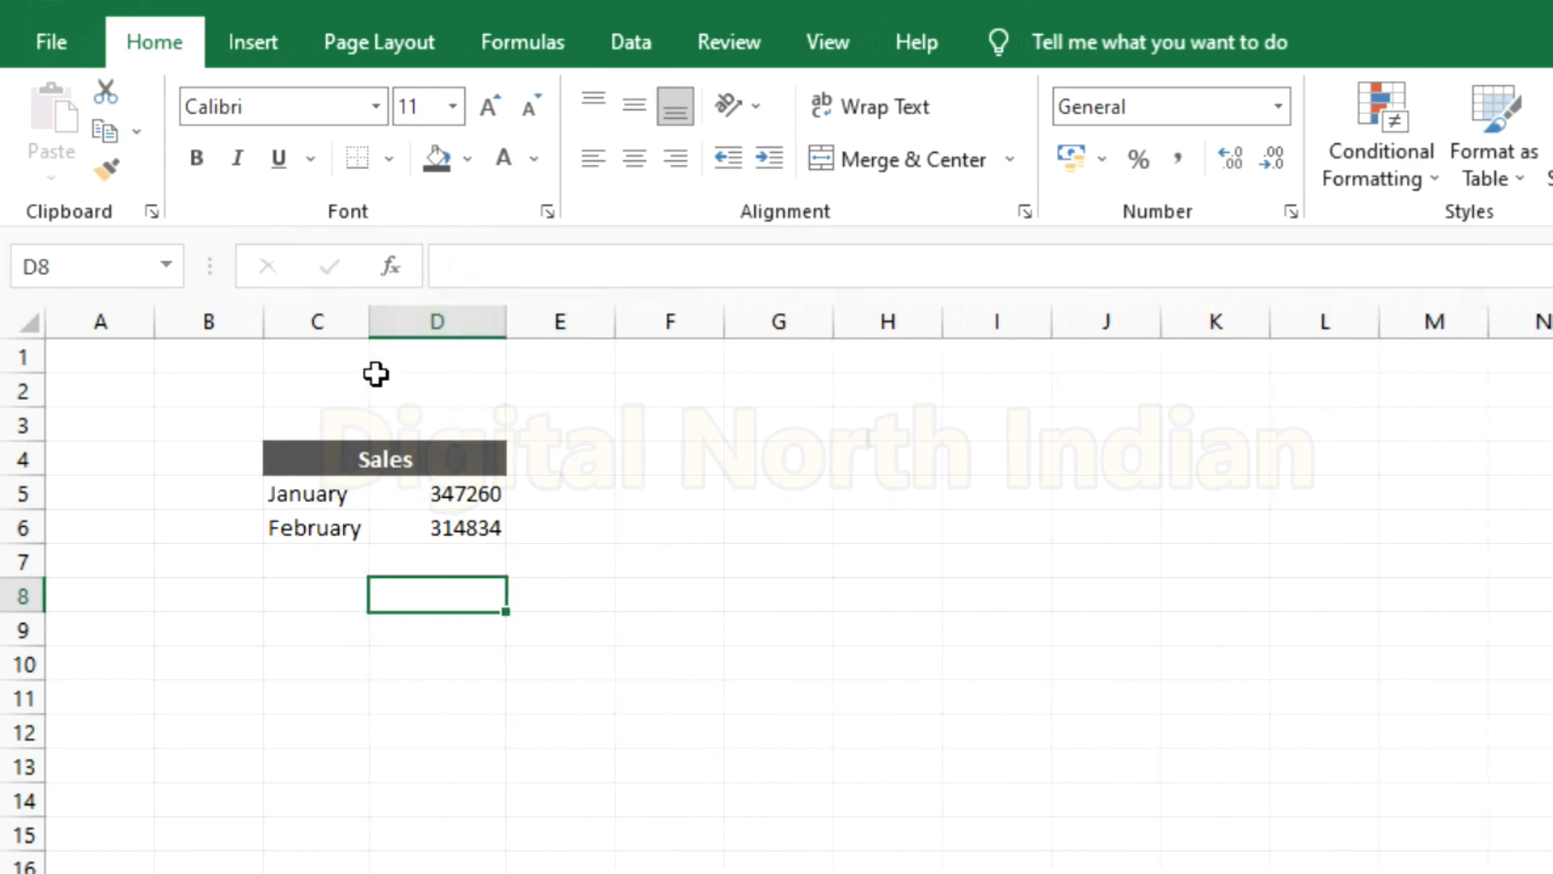
pyautogui.moveTo(374, 334); pyautogui.dragTo(395, 327)
# Step: Apply All Borders to the month and total cells C5:D6
pyautogui.moveTo(327, 494); pyautogui.dragTo(431, 528)
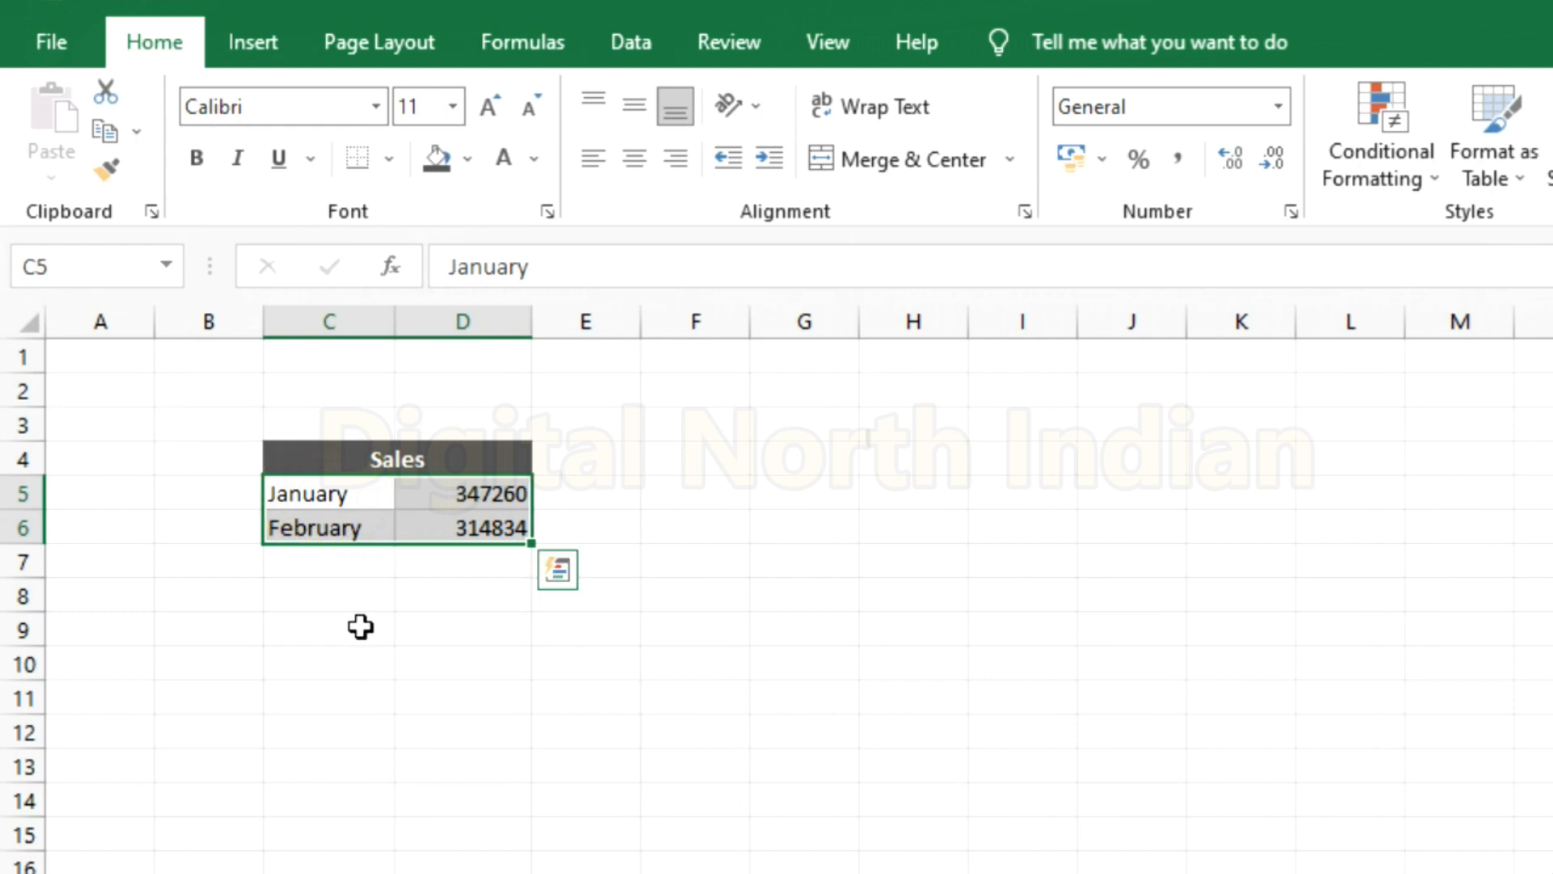
pyautogui.click(390, 159)
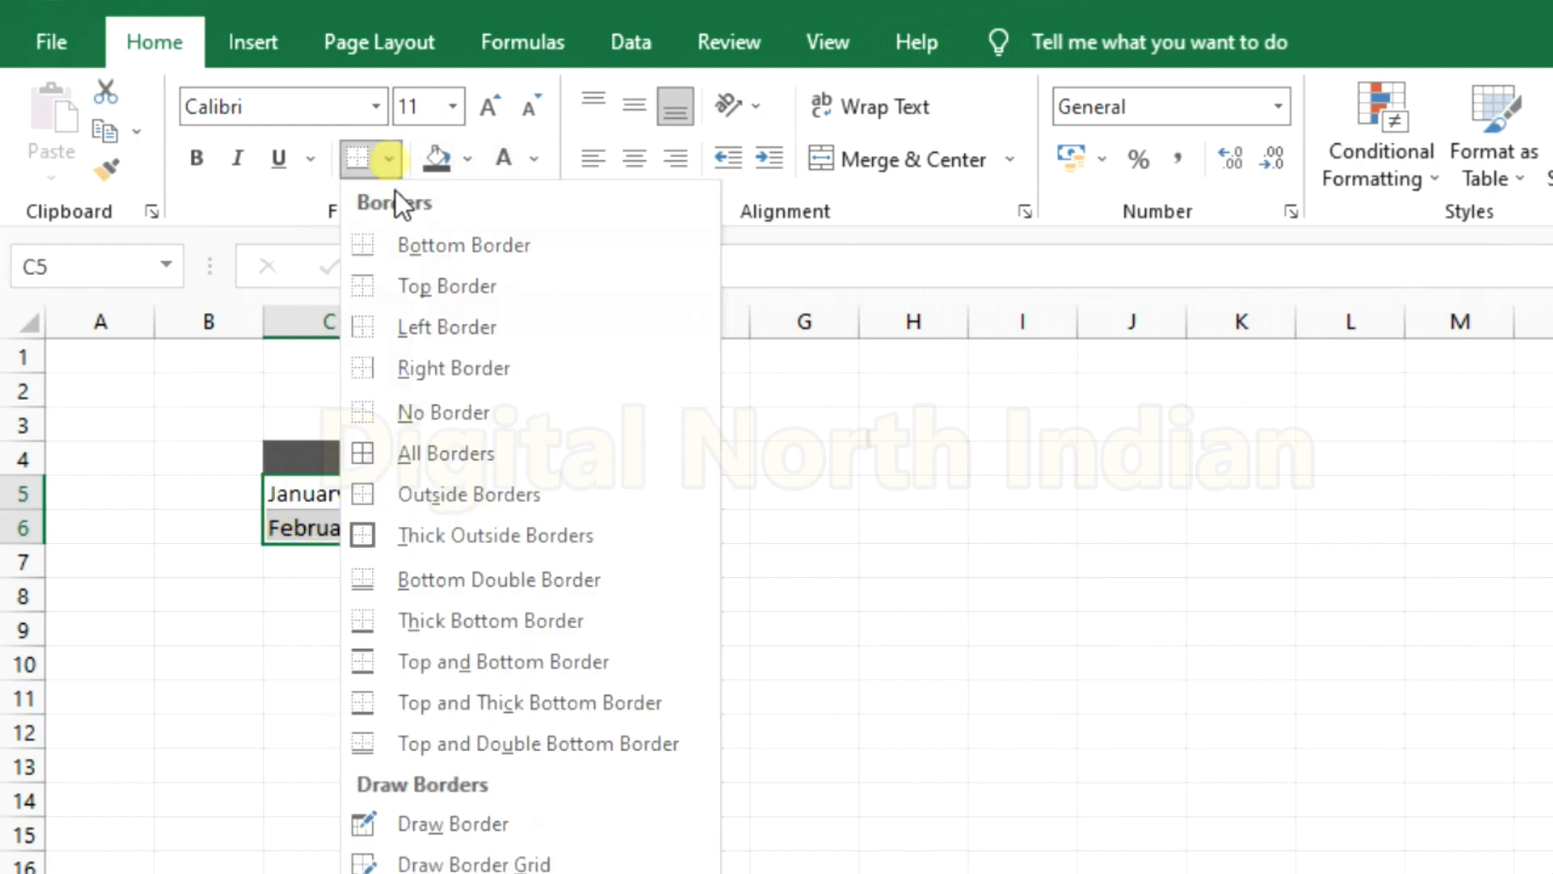
pyautogui.click(439, 453)
pyautogui.click(432, 702)
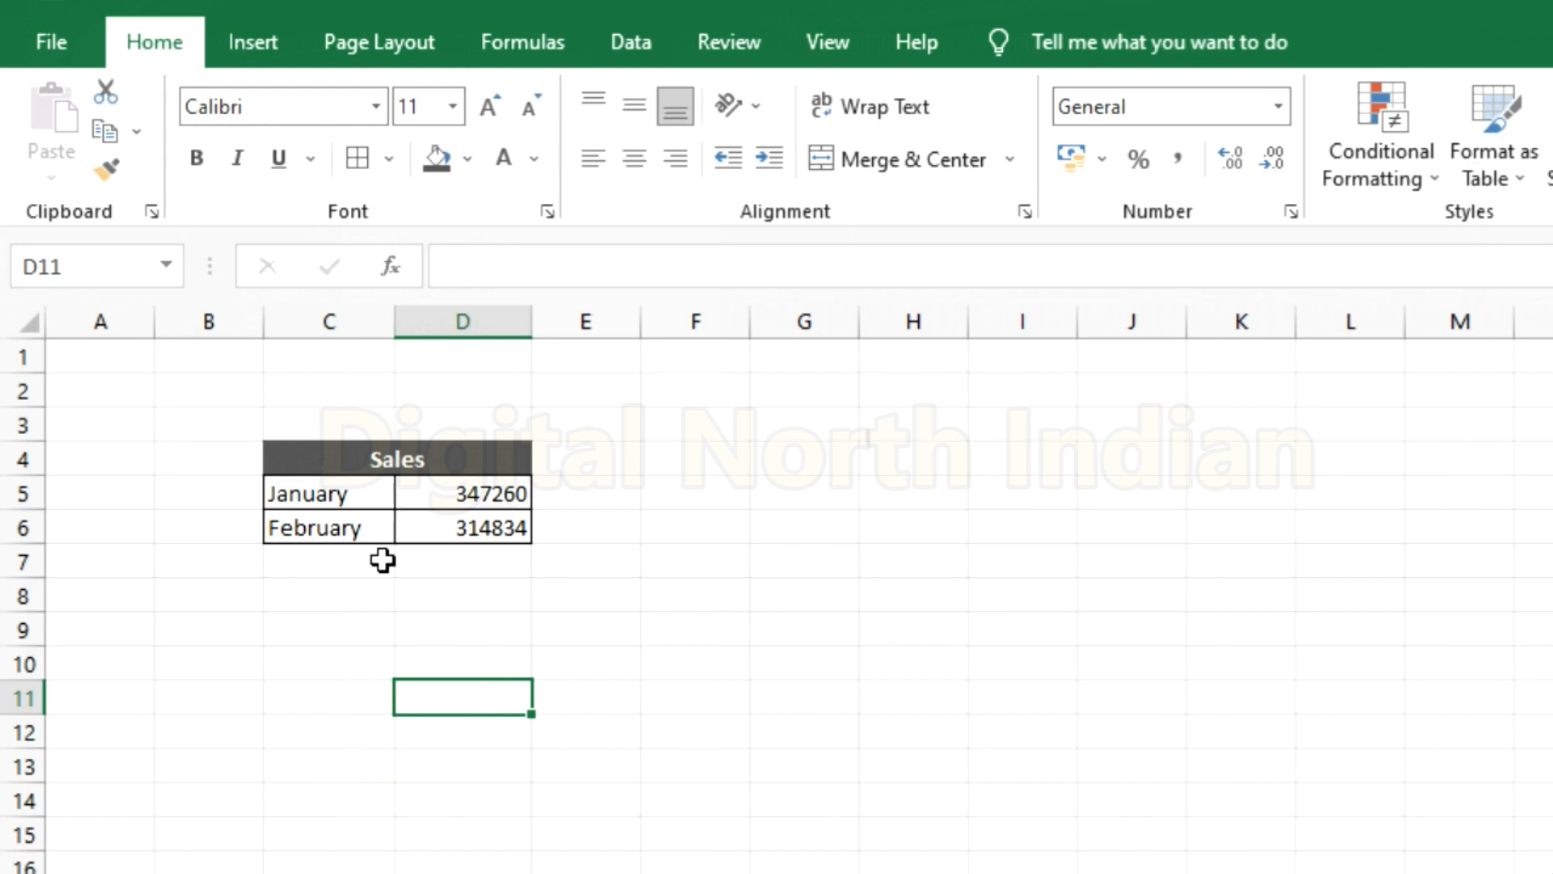
# Step: Check the link formula in D5, switch to Source.xlsx and set cell D10 on the January sheet to 456
pyautogui.click(383, 560)
pyautogui.click(440, 496)
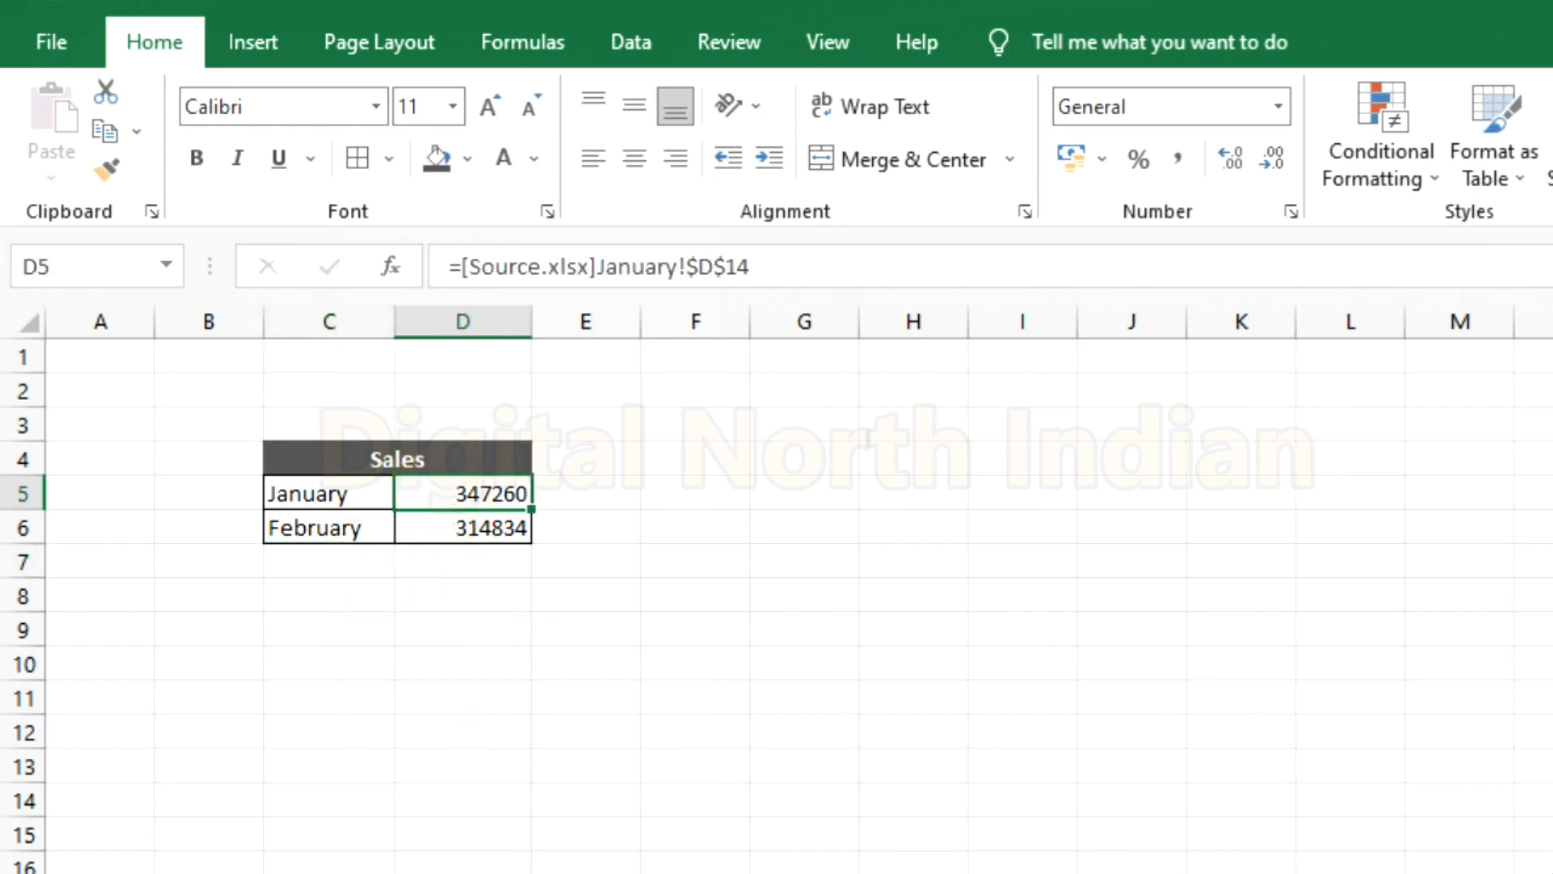
pyautogui.hotkey('alt', 'Tab')
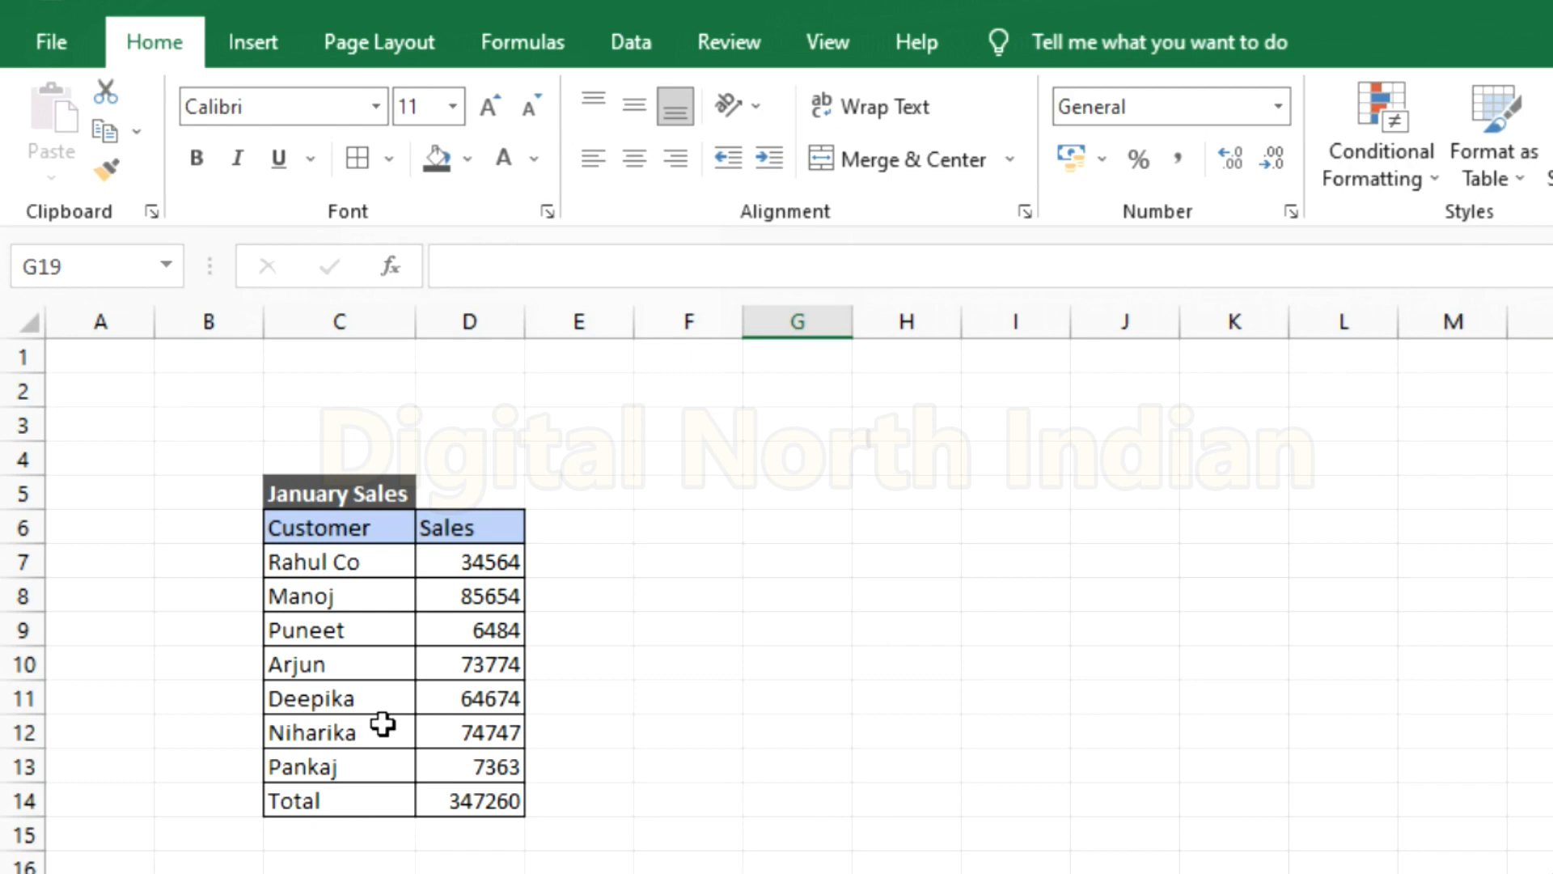
pyautogui.click(502, 665)
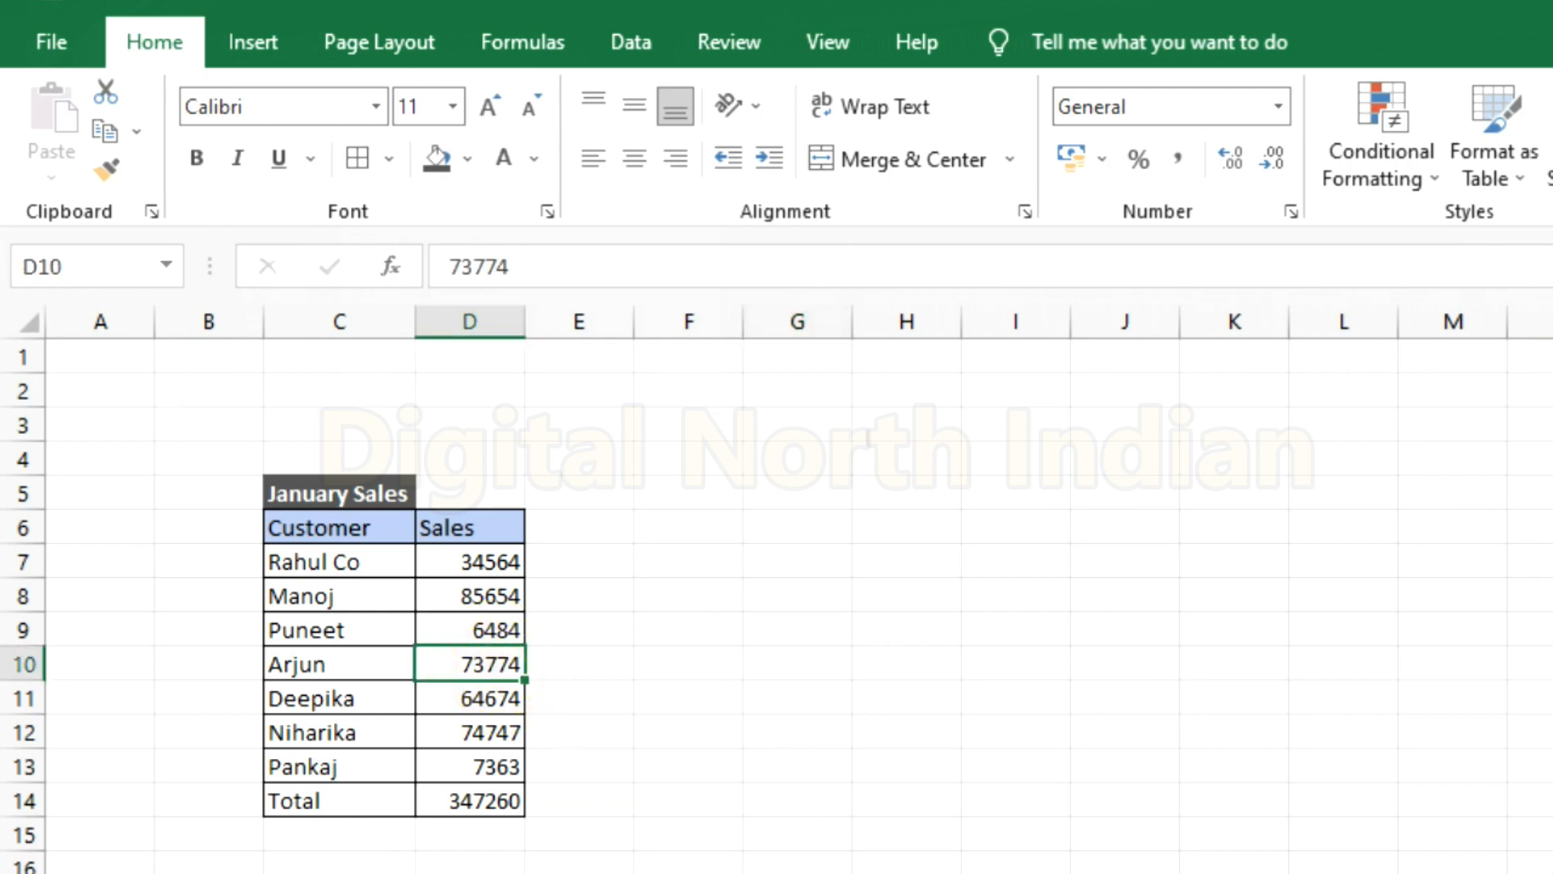
pyautogui.write('456')
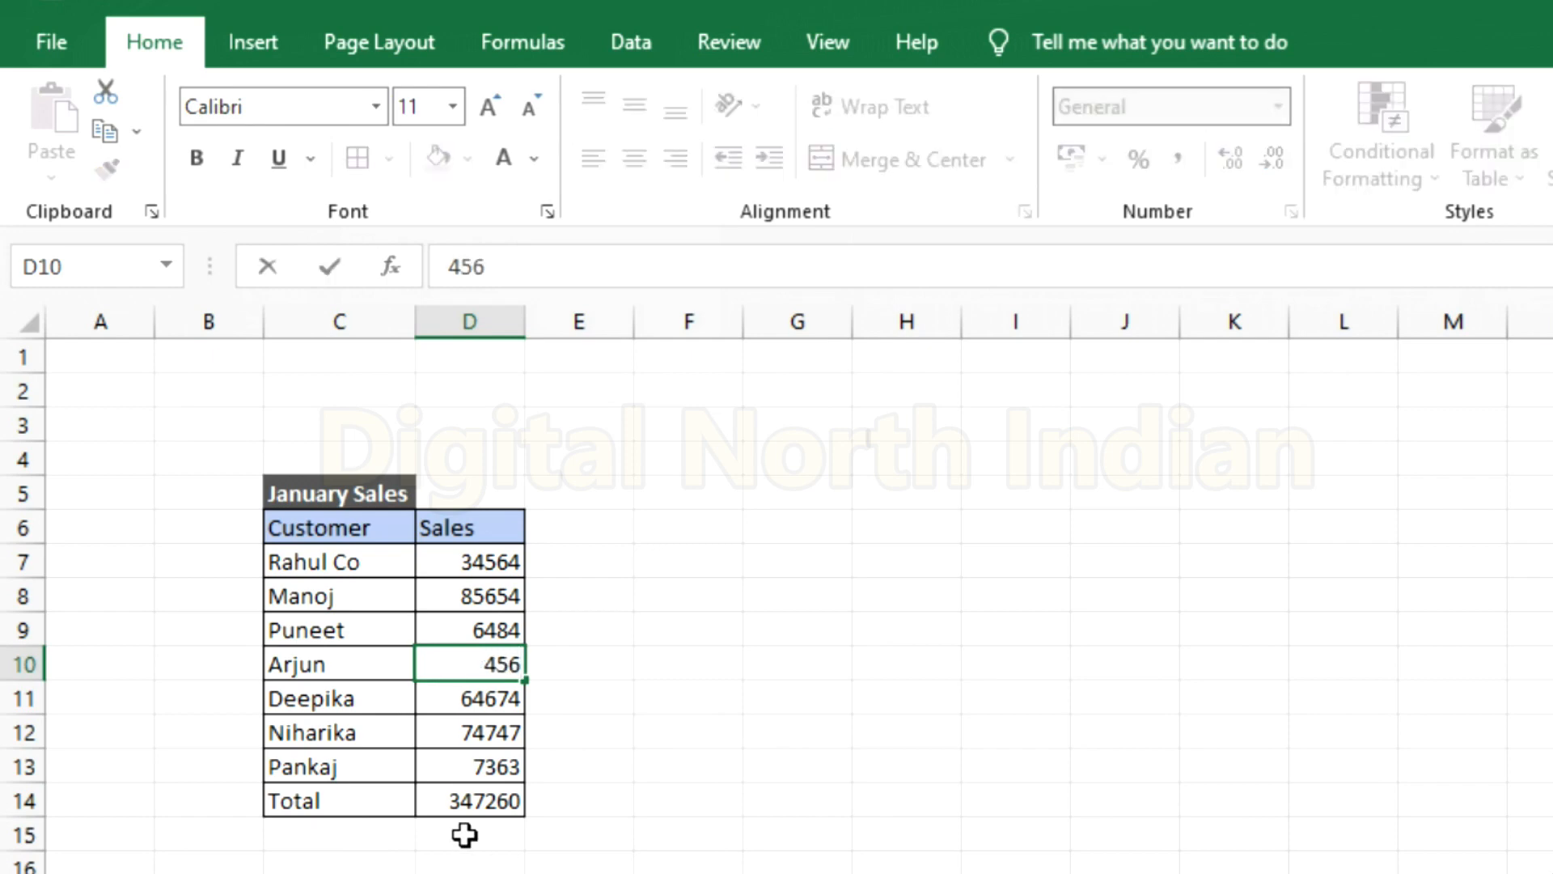
pyautogui.press('Return')
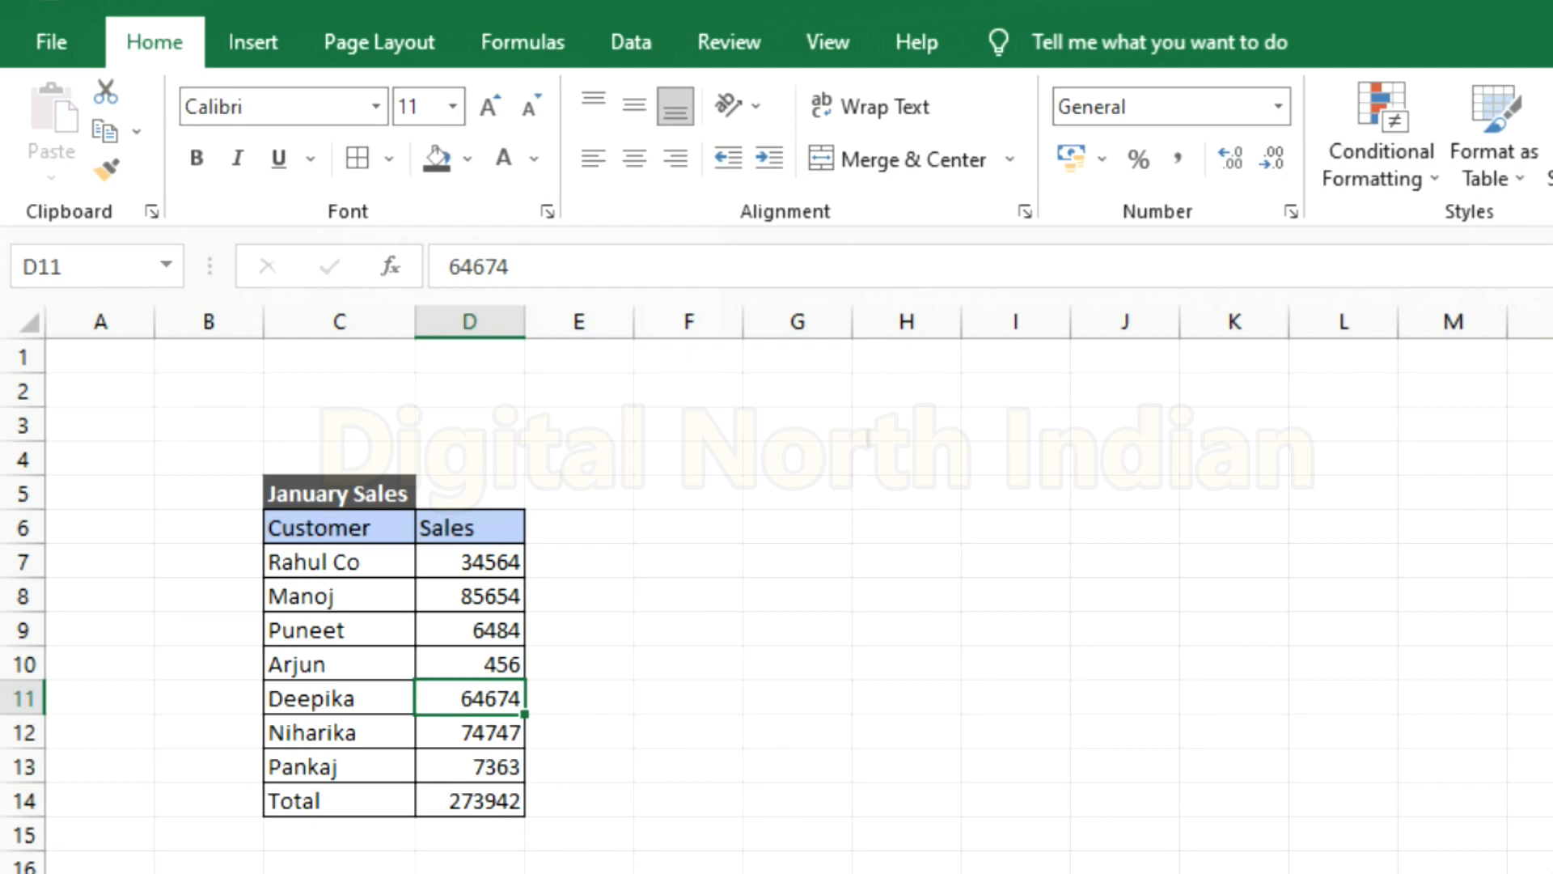
# Step: Compare the linked January total in Book2 with the January table's total in Source.xlsx
pyautogui.hotkey('alt', 'Tab')
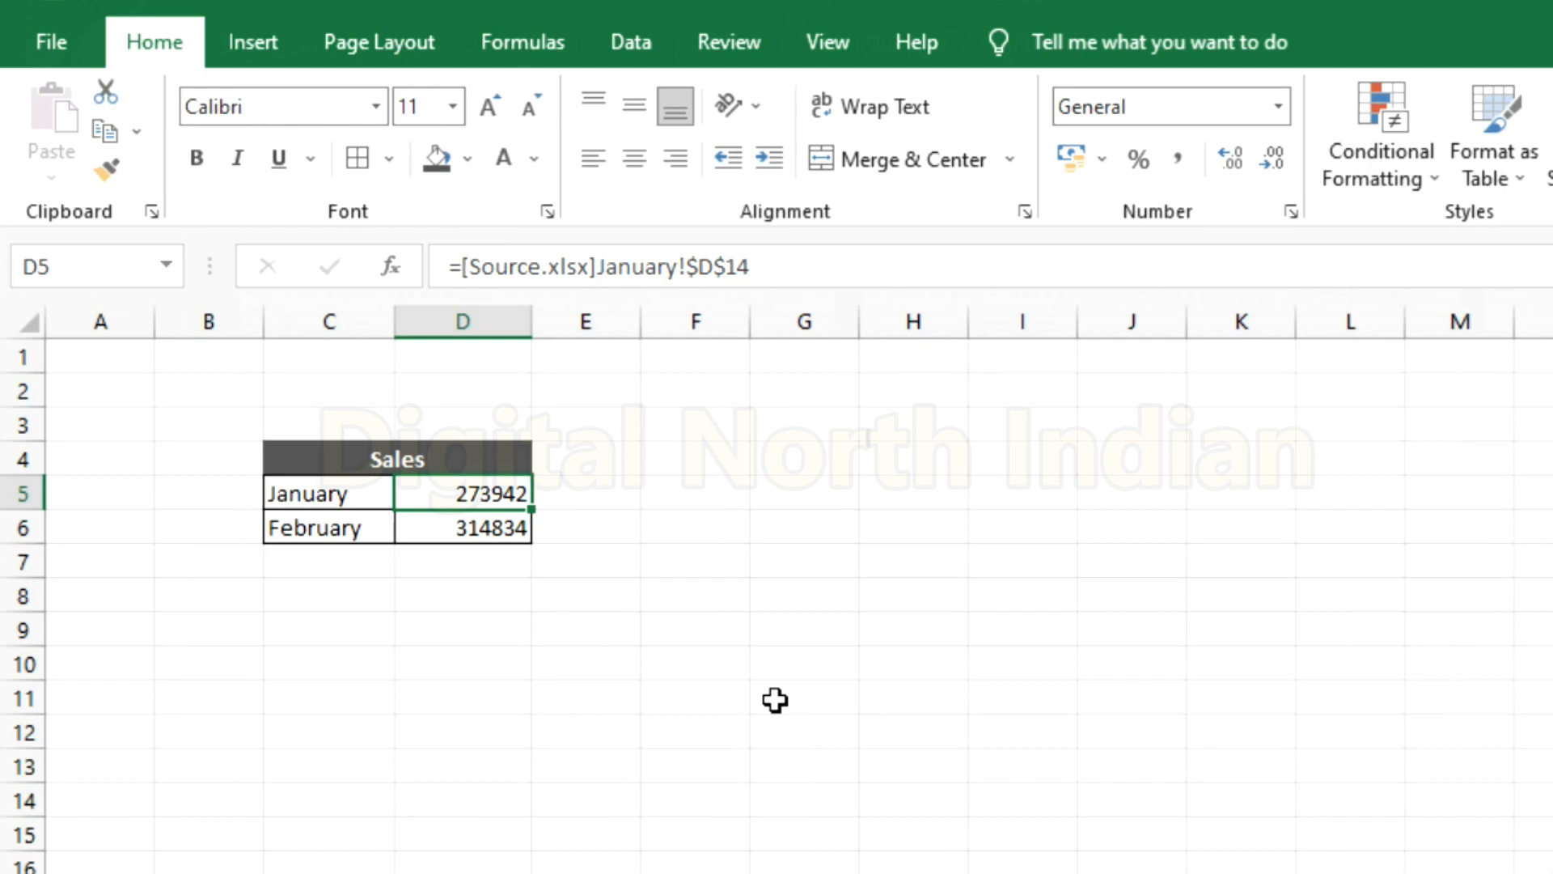
pyautogui.hotkey('alt', 'Tab')
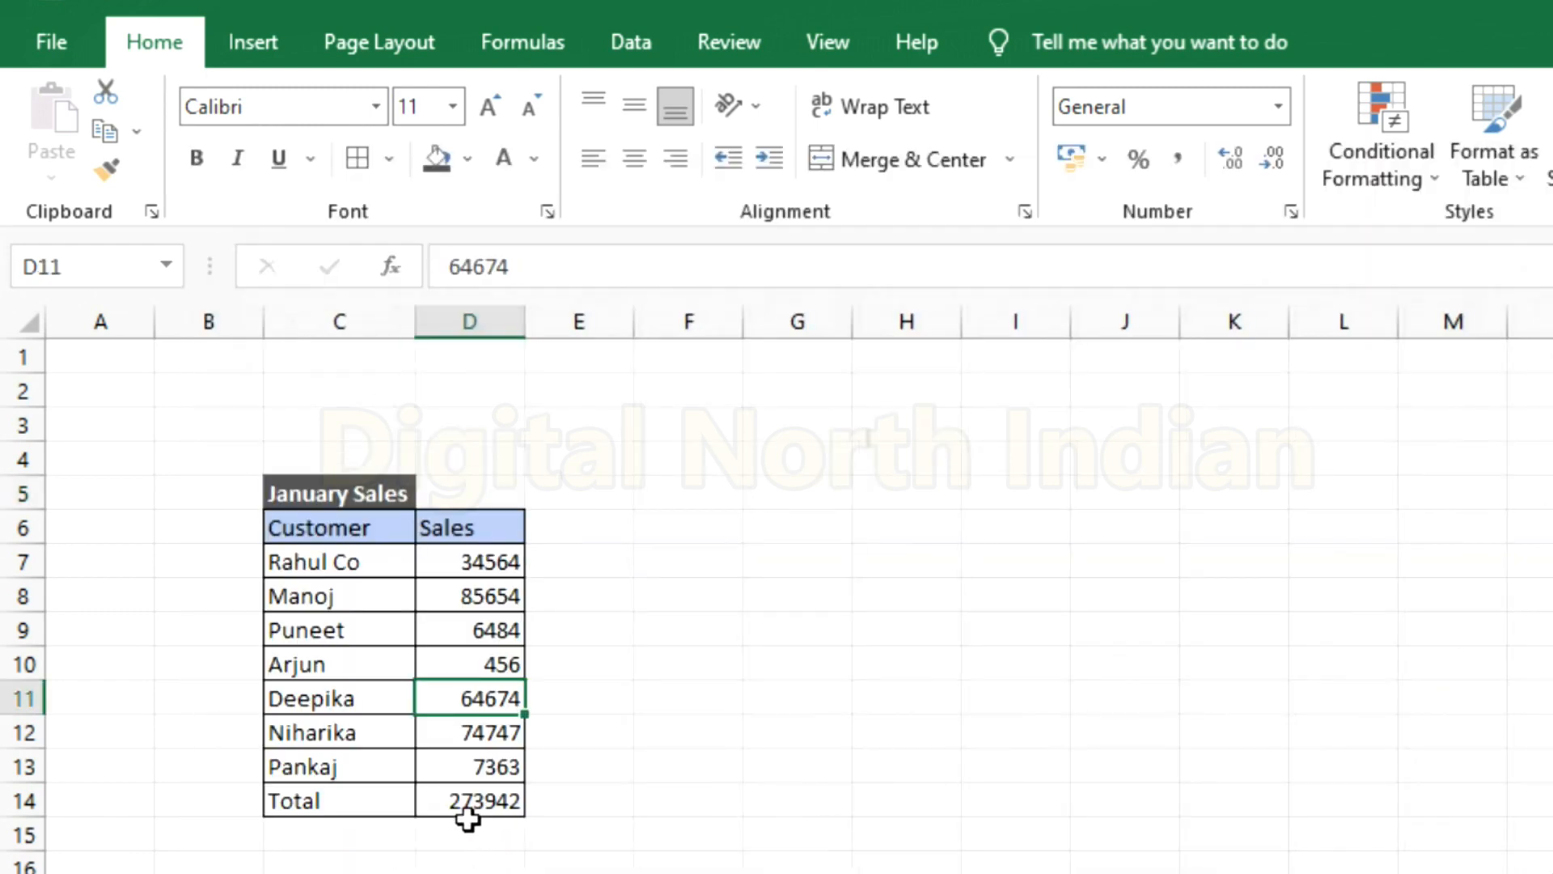
pyautogui.hotkey('alt', 'Tab')
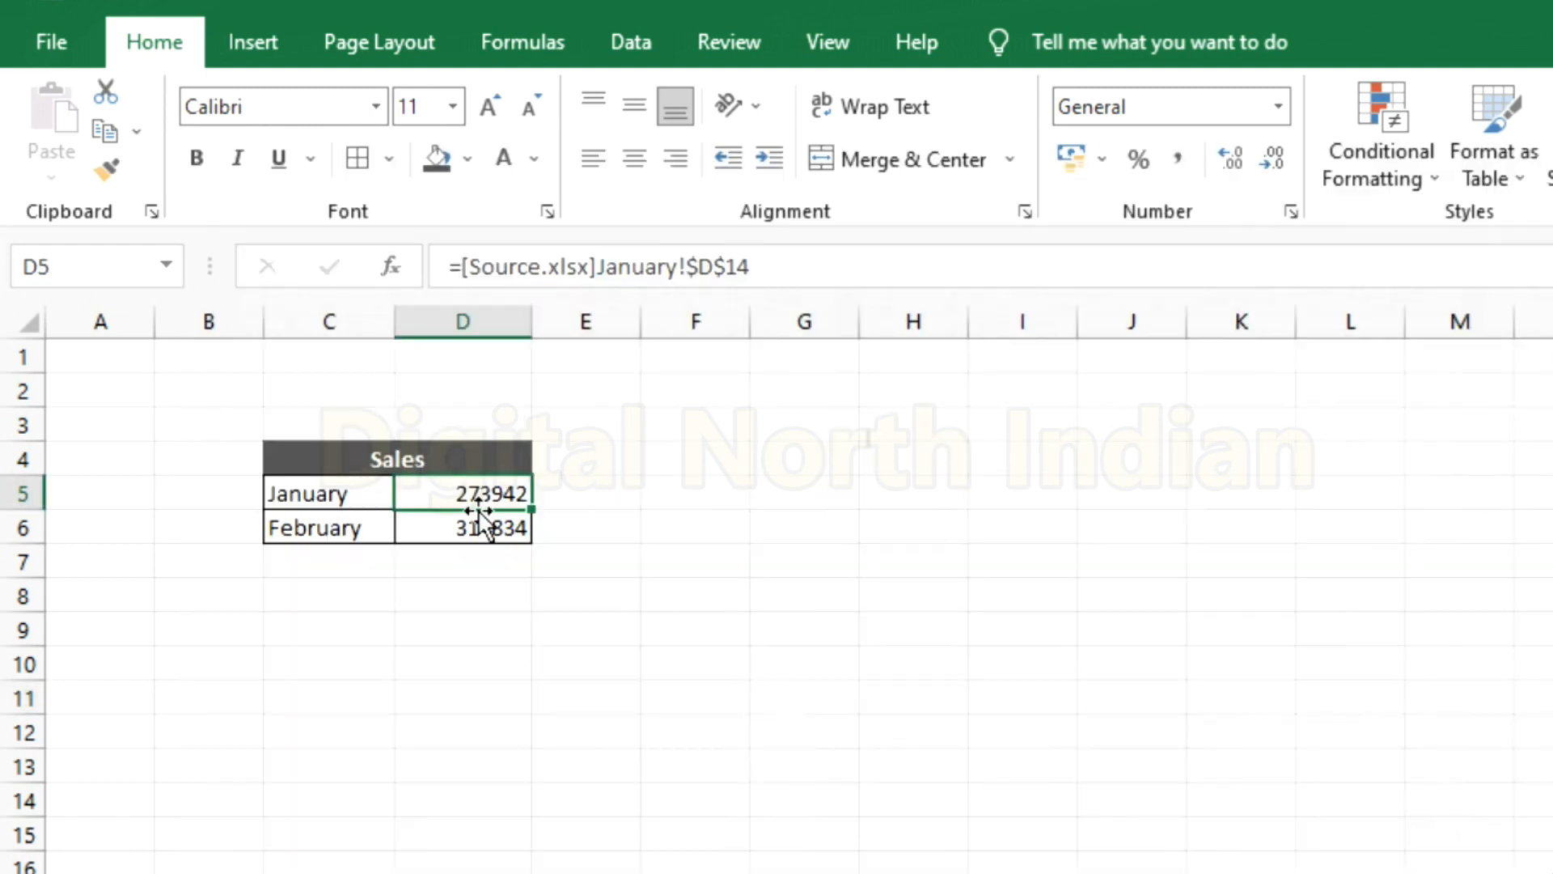
# Step: Set cell D11 on the January sheet of Source.xlsx to 67756
pyautogui.hotkey('alt', 'Tab')
pyautogui.click(491, 698)
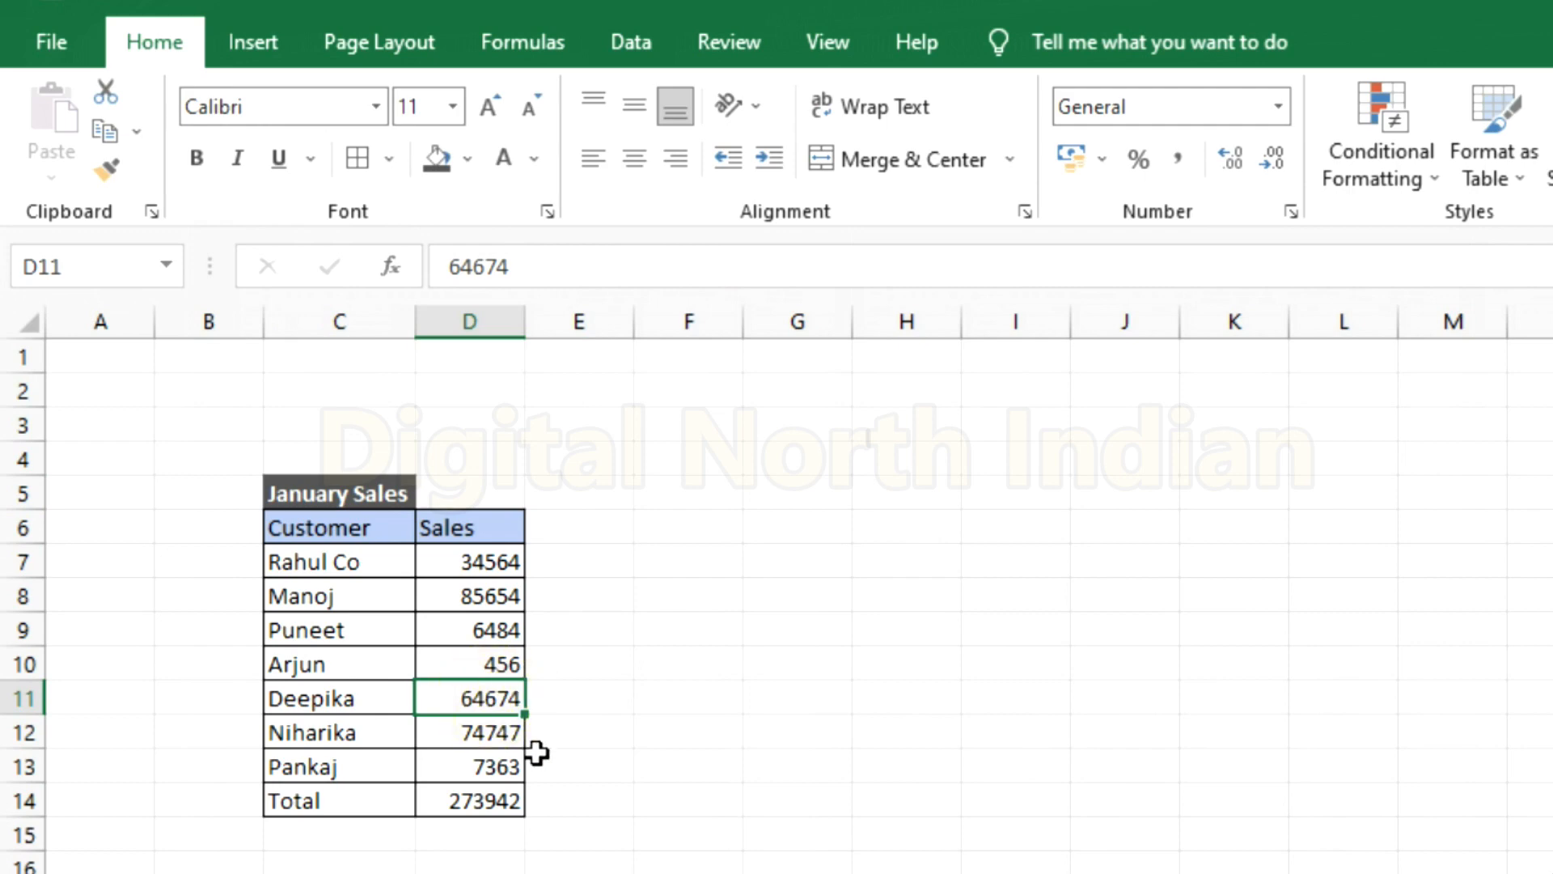
pyautogui.write('67756')
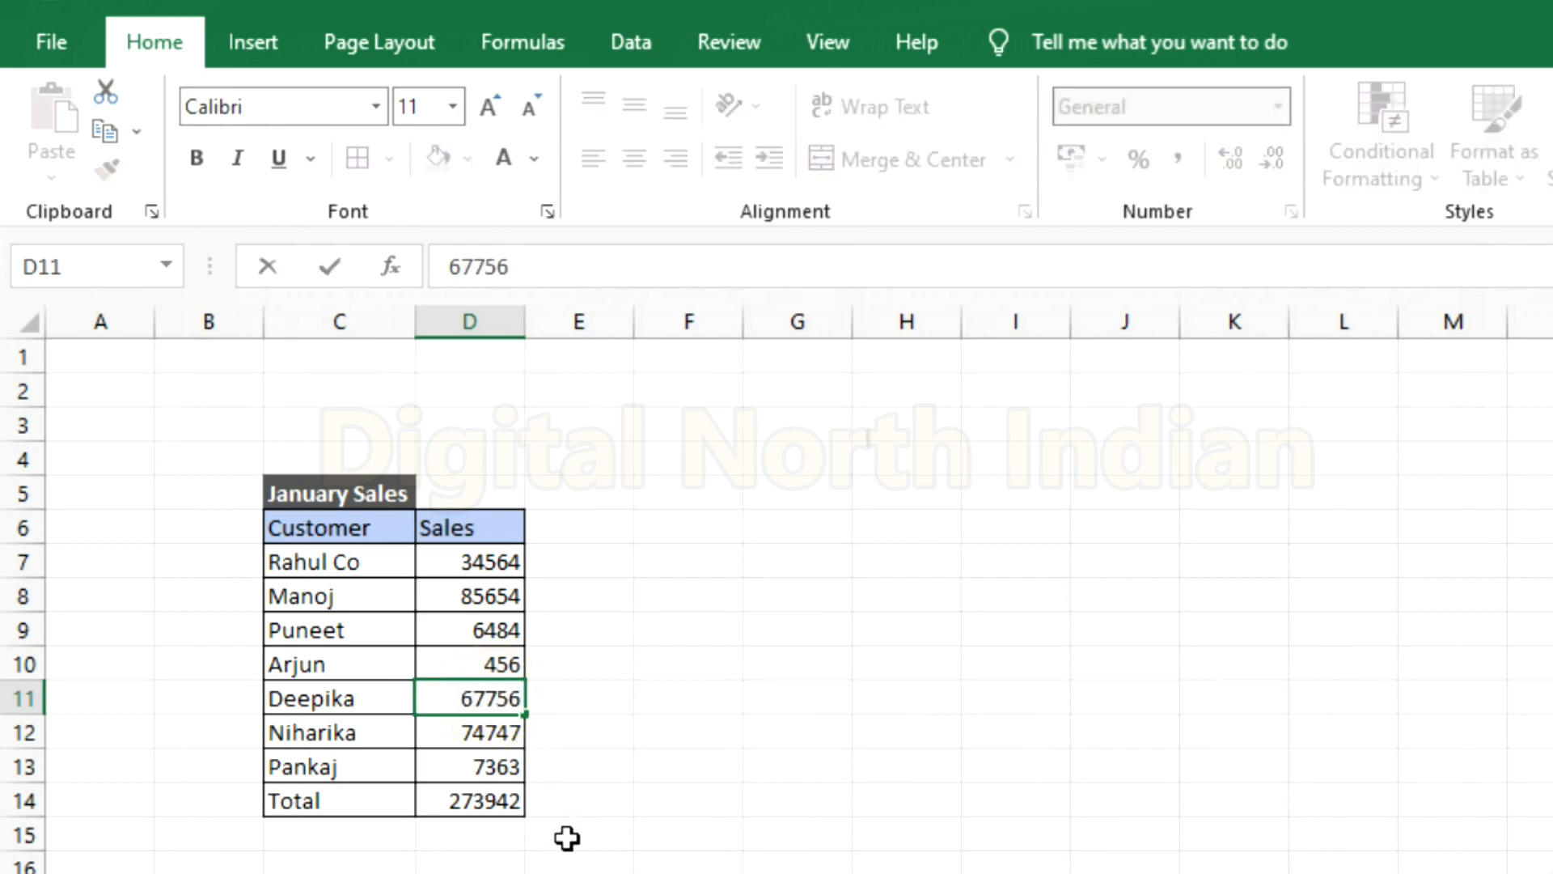
pyautogui.press('Return')
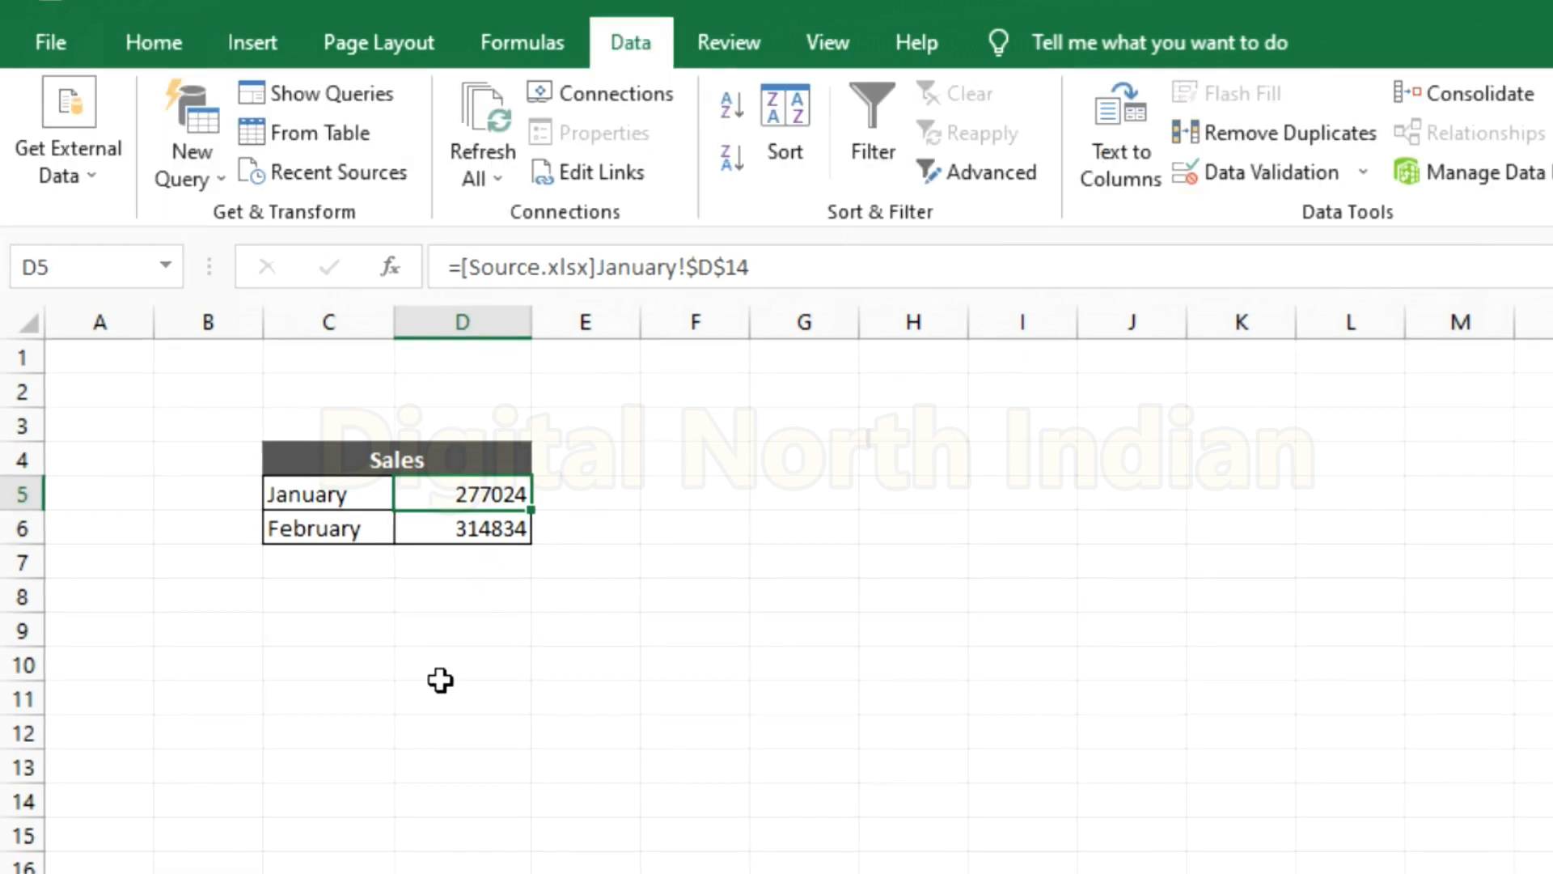
# Step: Select D5 in Book2, open the Edit Links settings, and view the Change Source file choices without picking a replacement
pyautogui.click(440, 678)
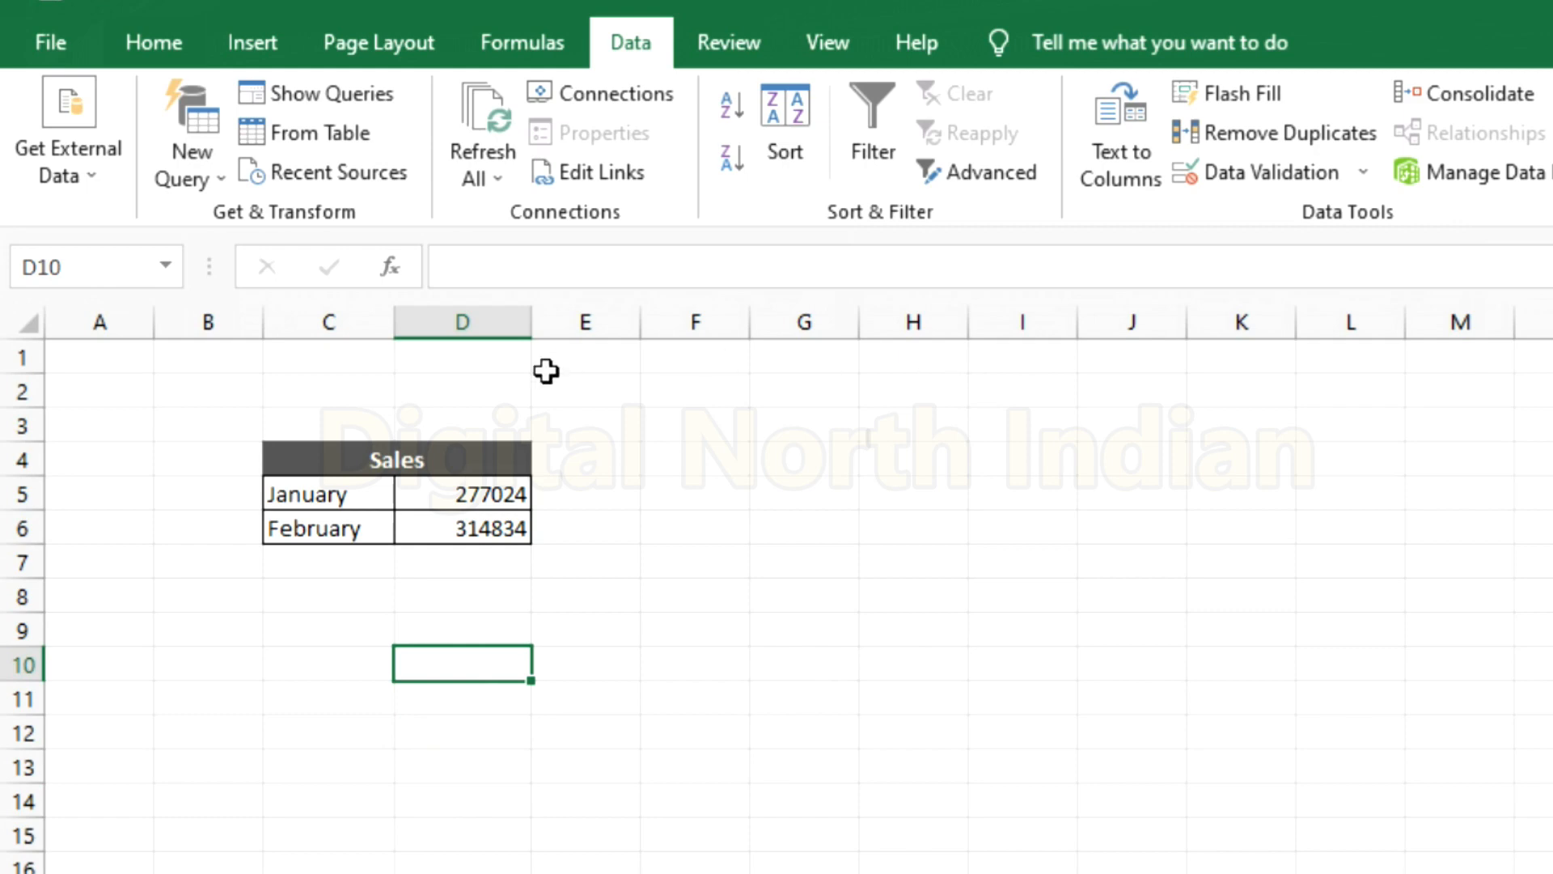
pyautogui.click(478, 497)
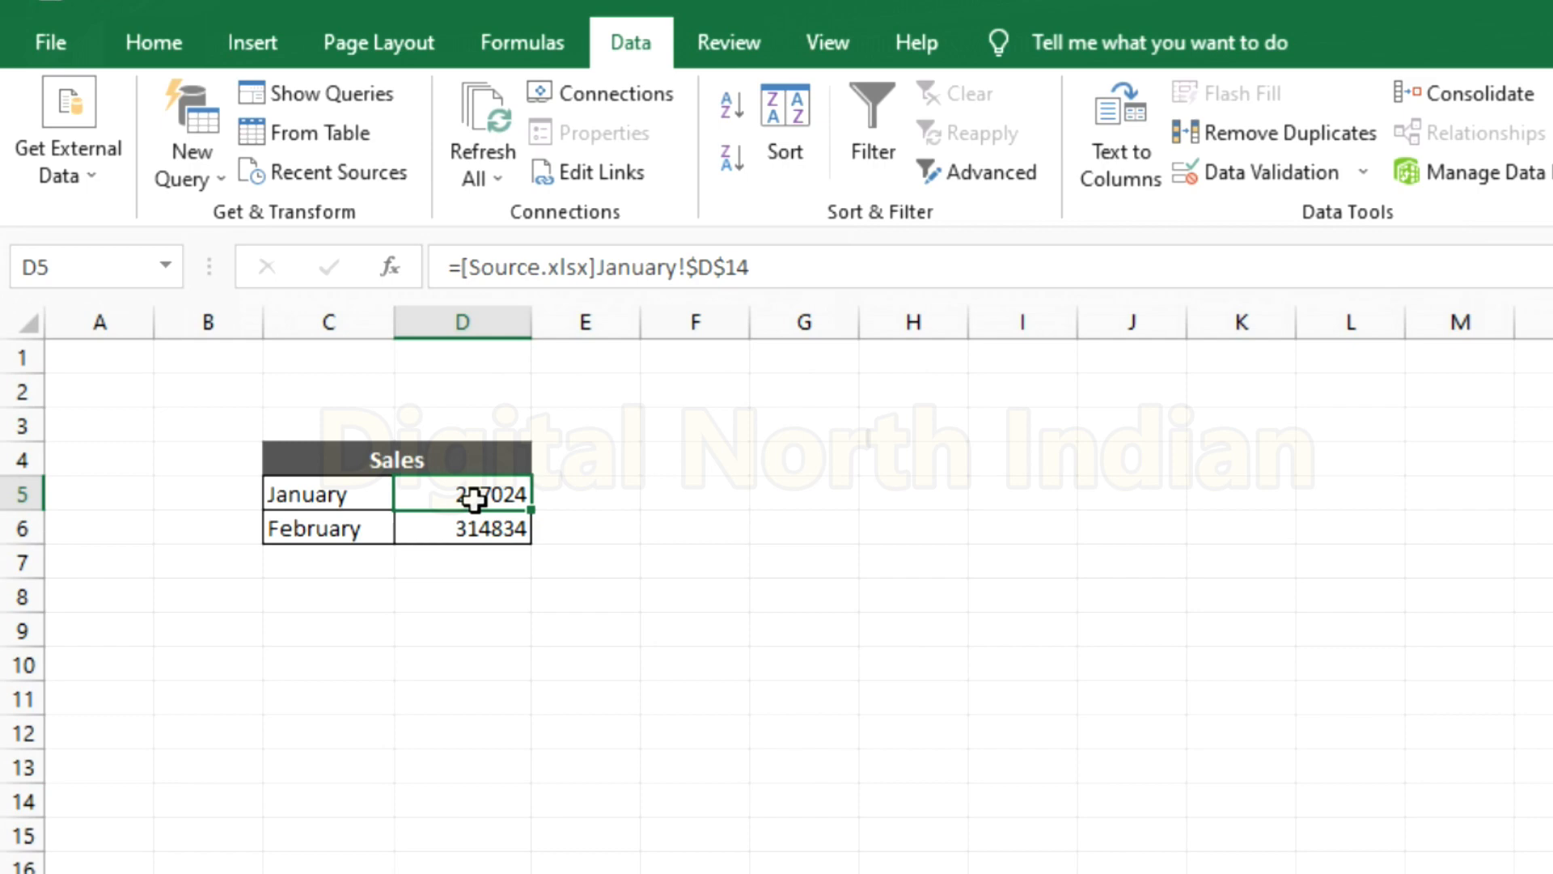
pyautogui.click(139, 42)
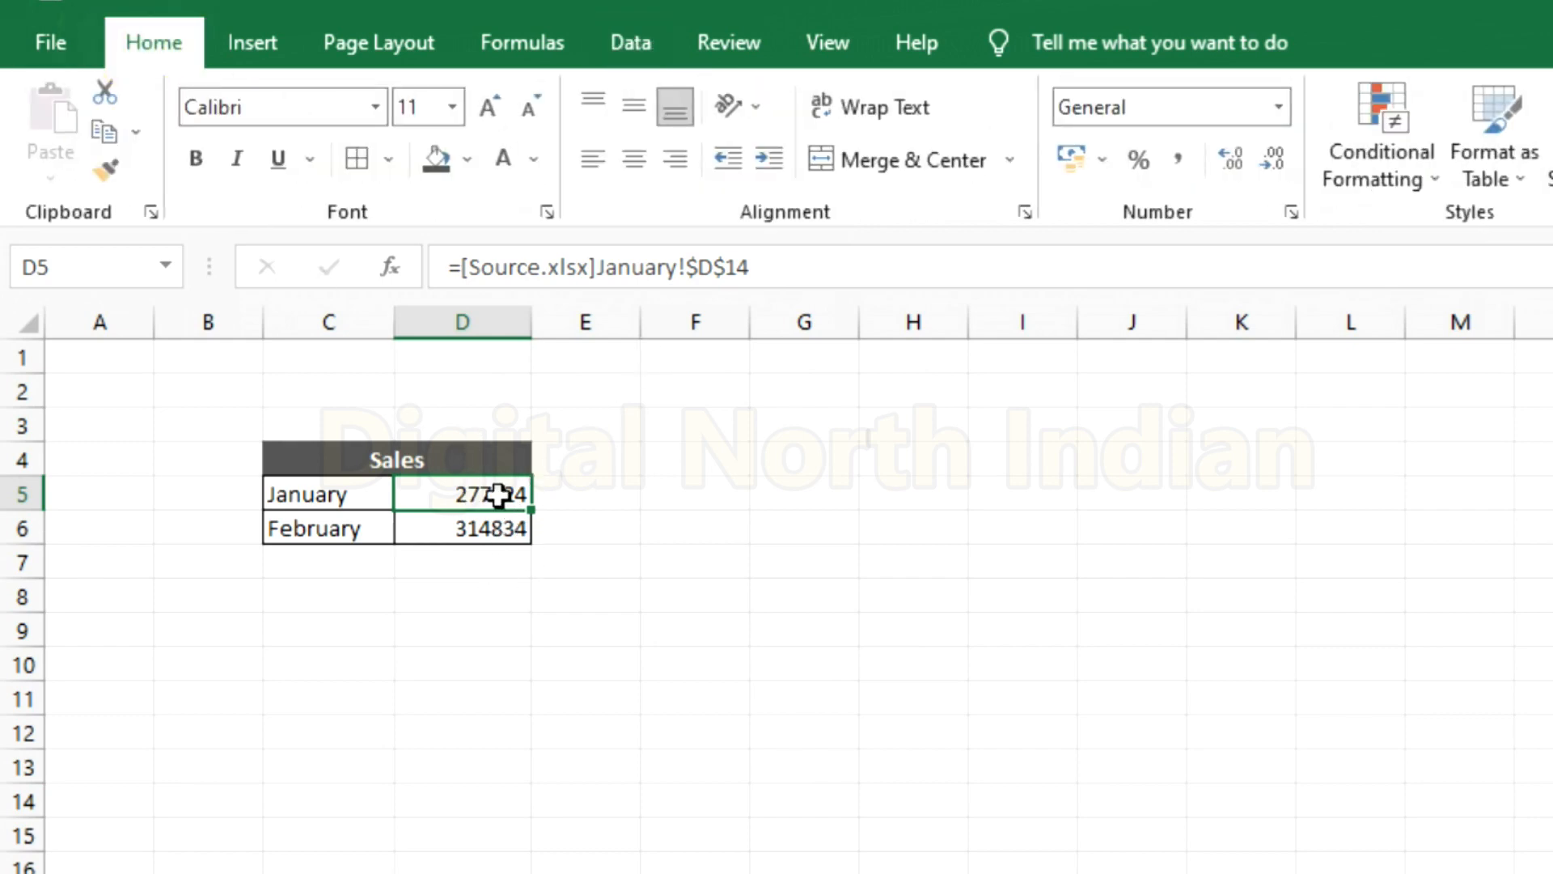
pyautogui.click(629, 53)
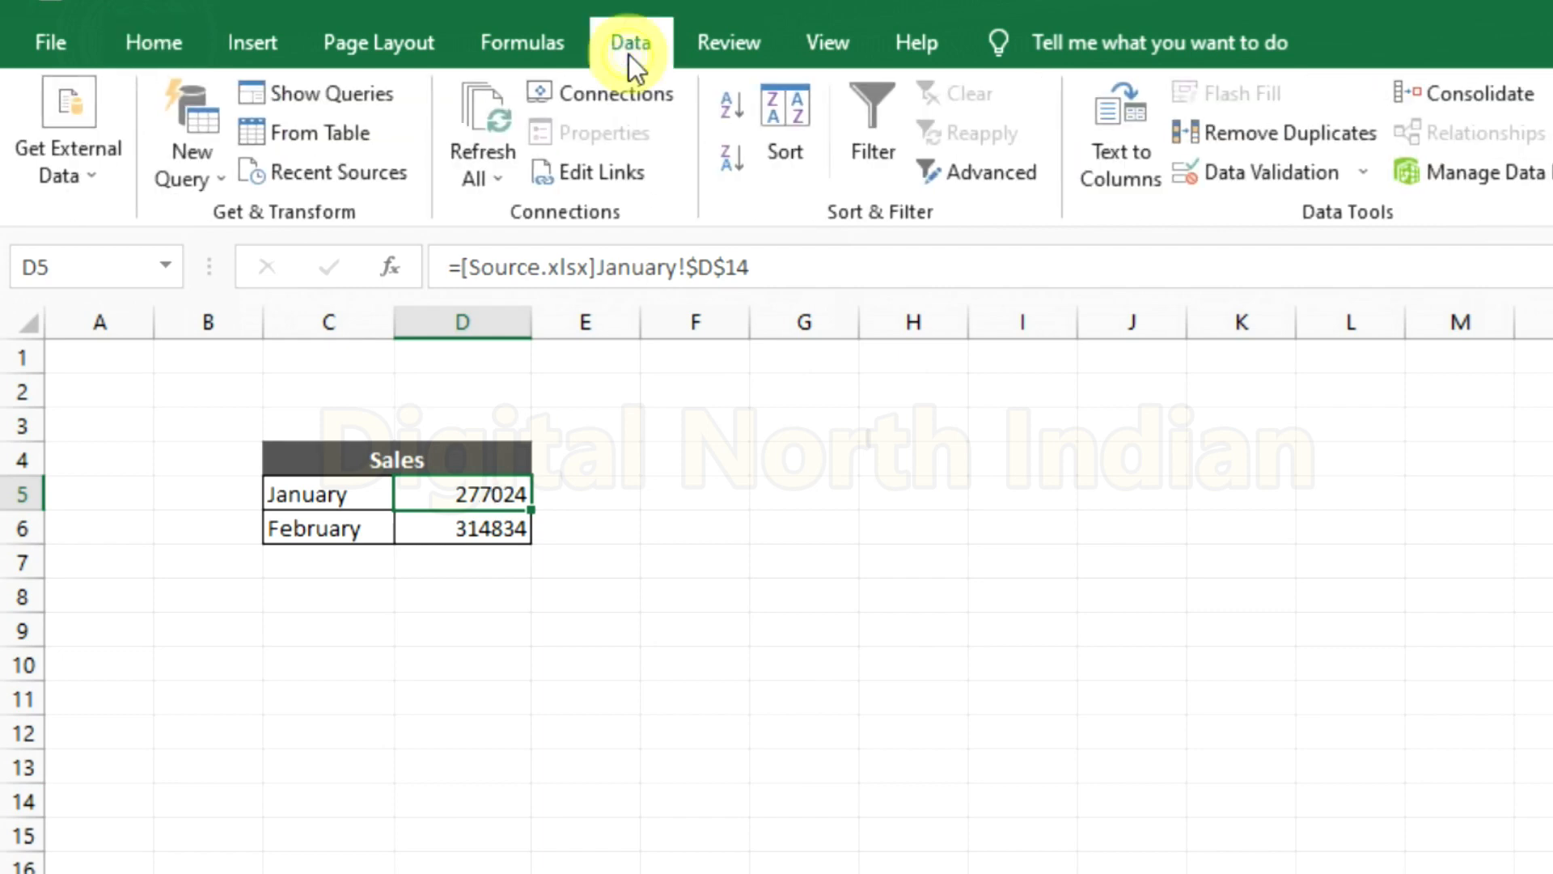
pyautogui.click(608, 173)
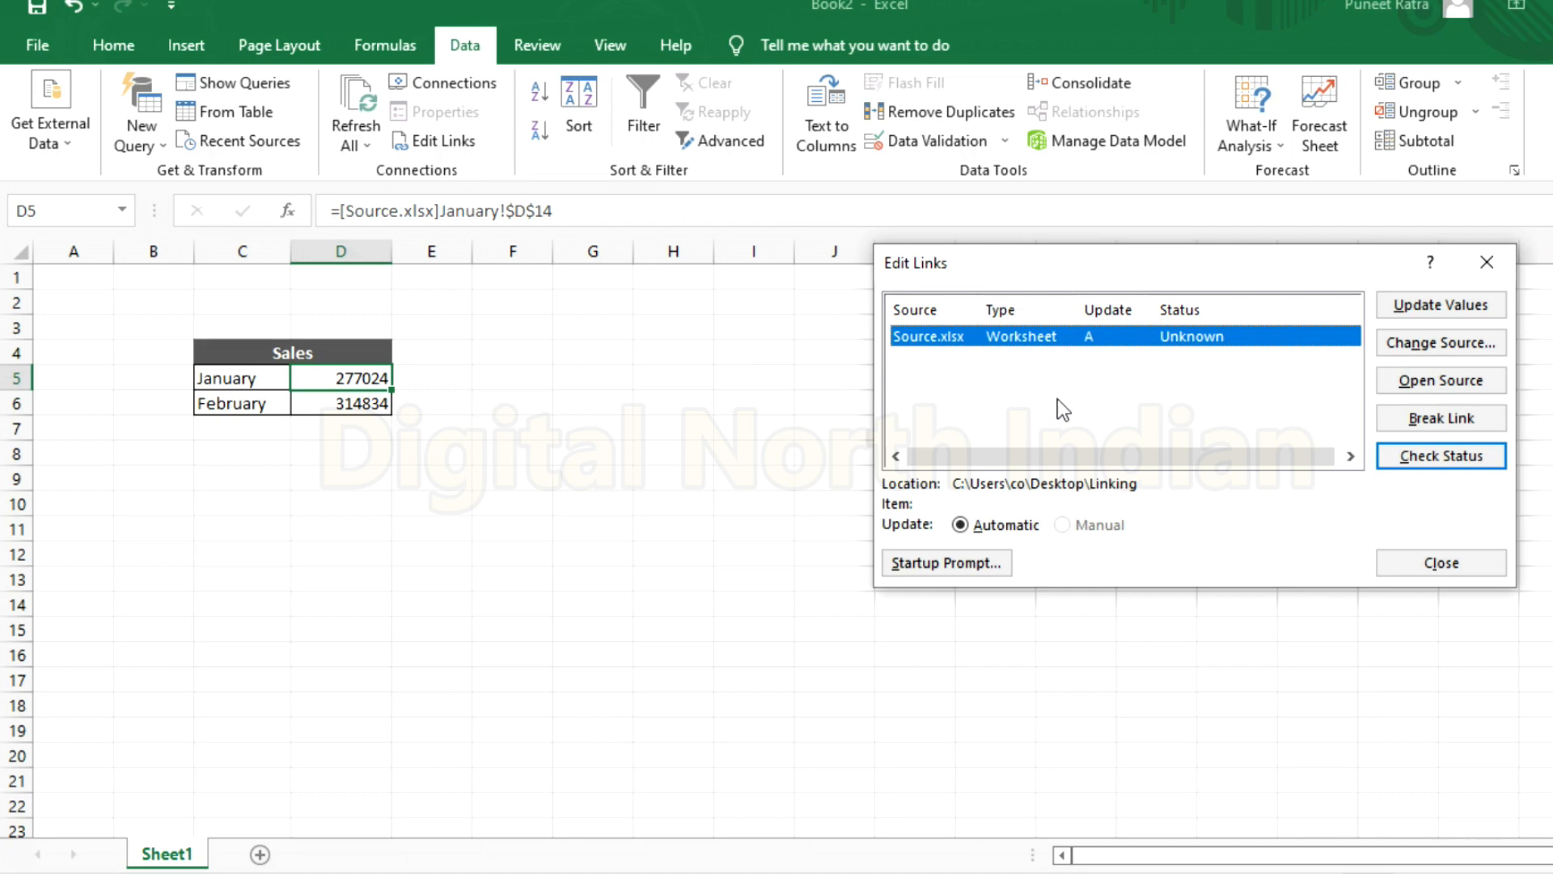
pyautogui.click(1437, 343)
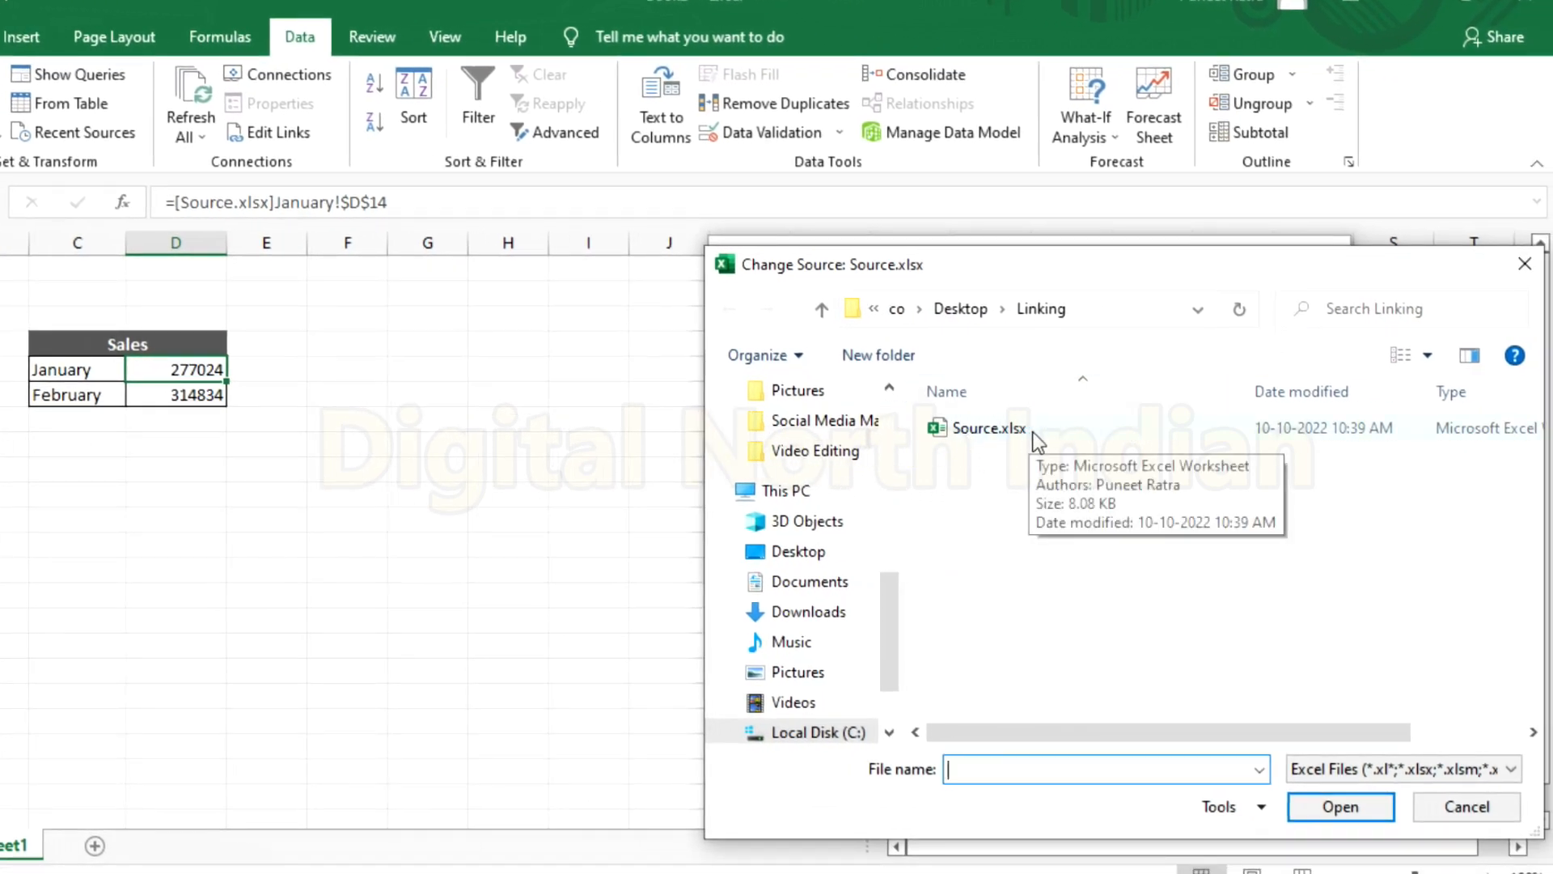
pyautogui.click(1468, 806)
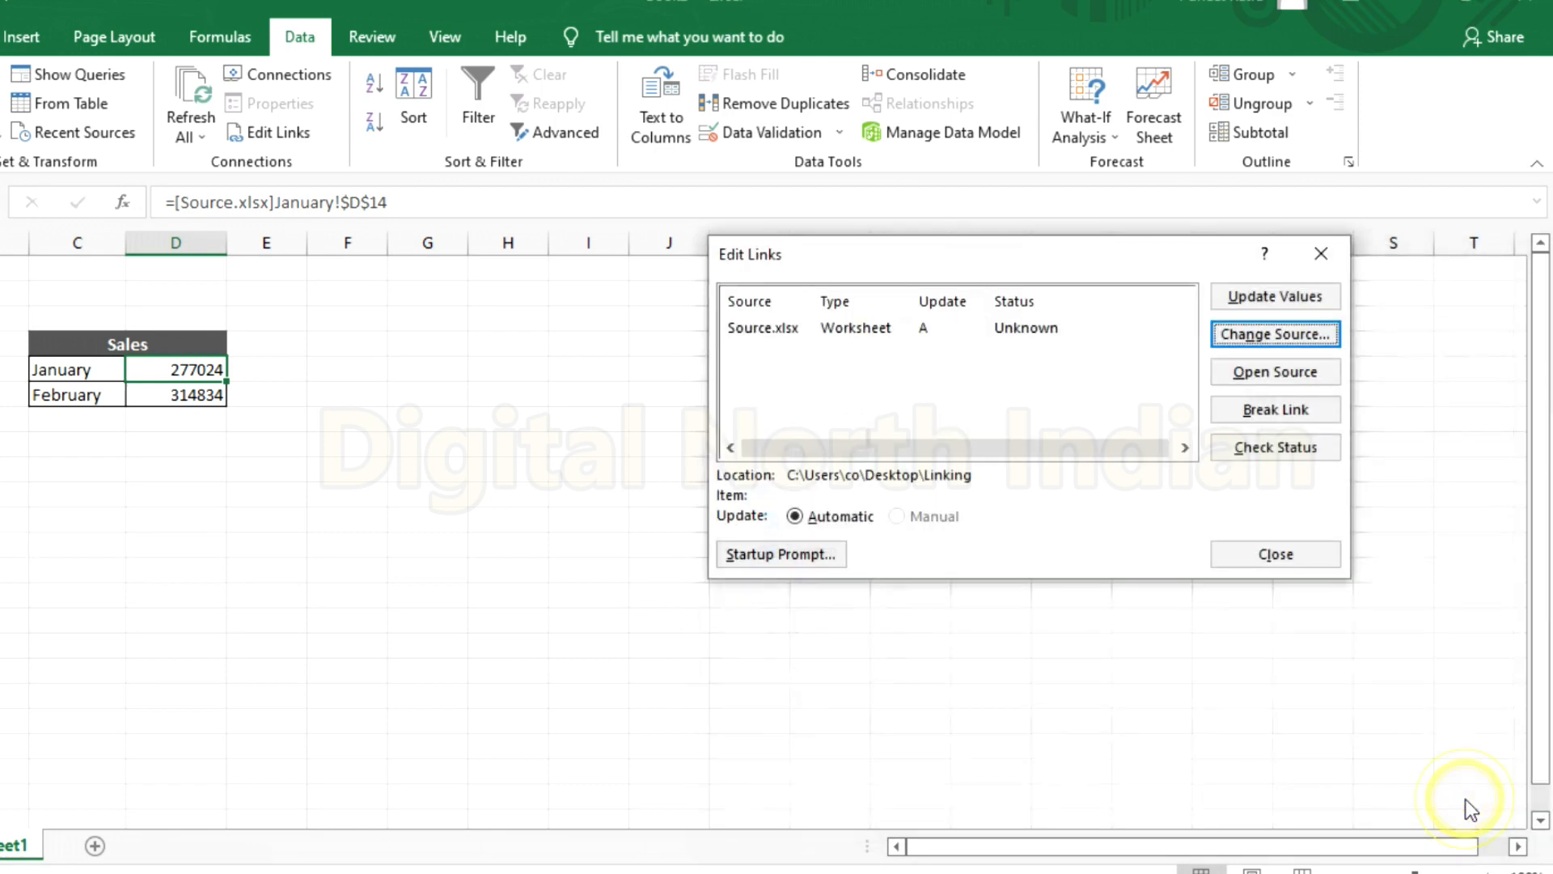
# Step: Break the workbook's link to Source.xlsx, close the link settings and check the contents of cells D6 and D5
pyautogui.click(1276, 411)
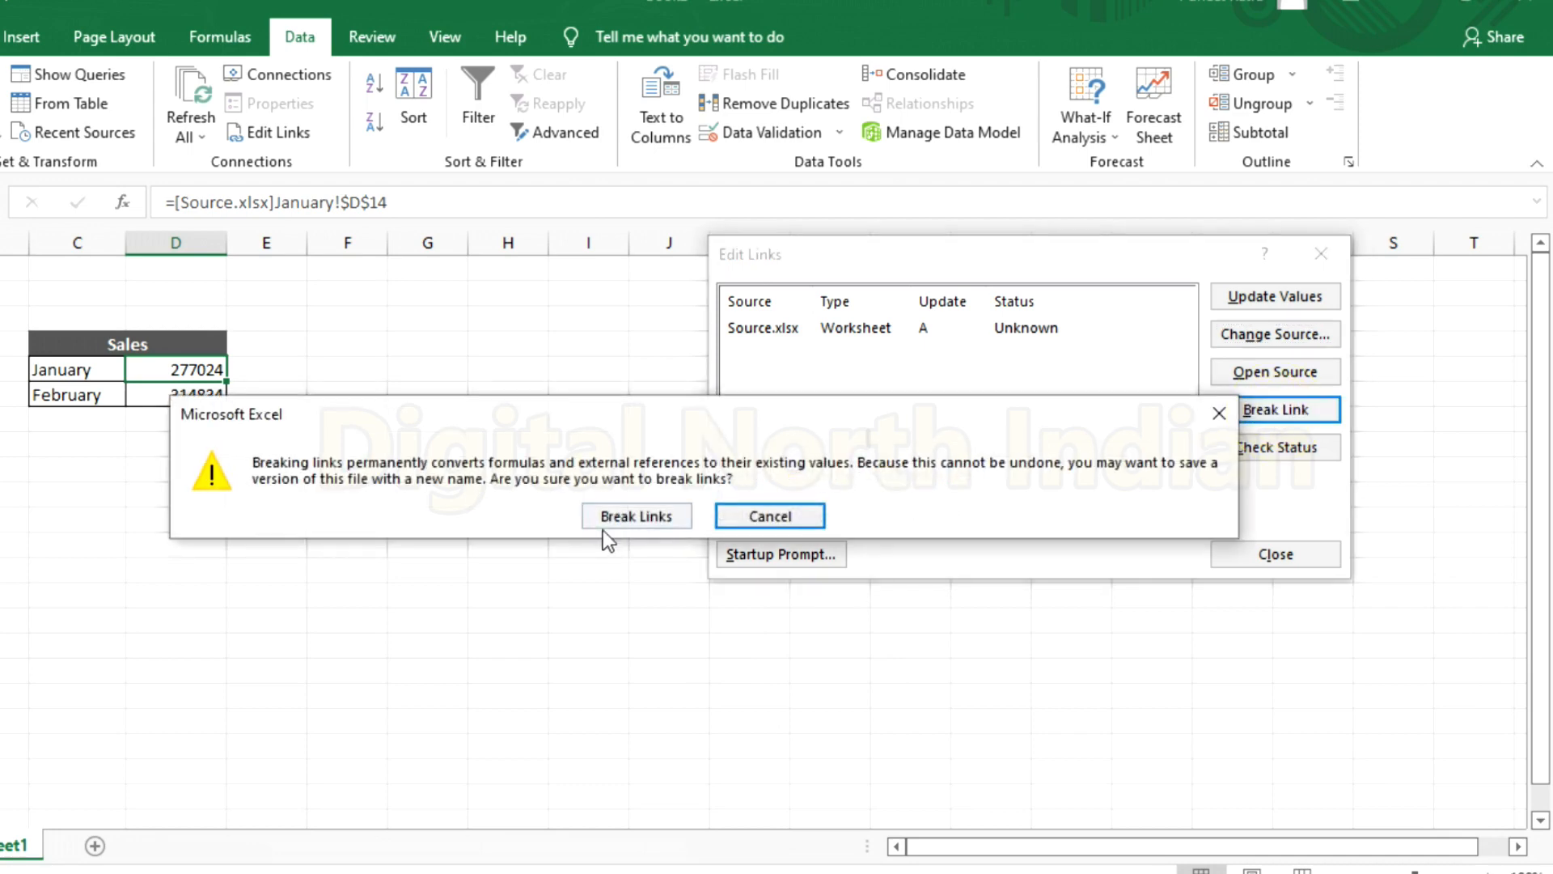
pyautogui.click(629, 515)
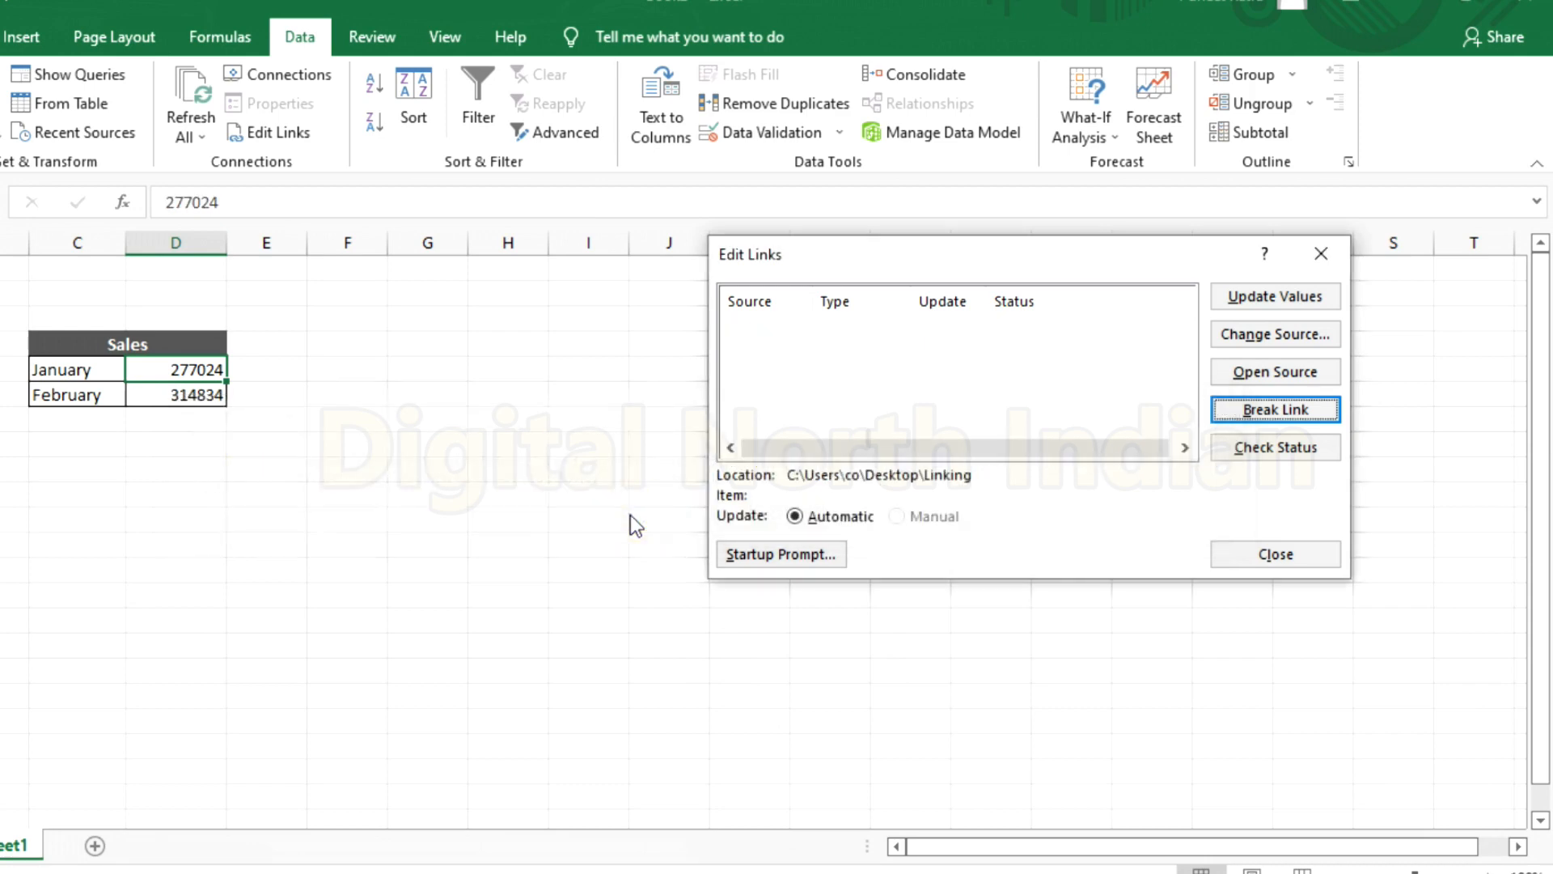
pyautogui.click(630, 524)
pyautogui.click(1303, 551)
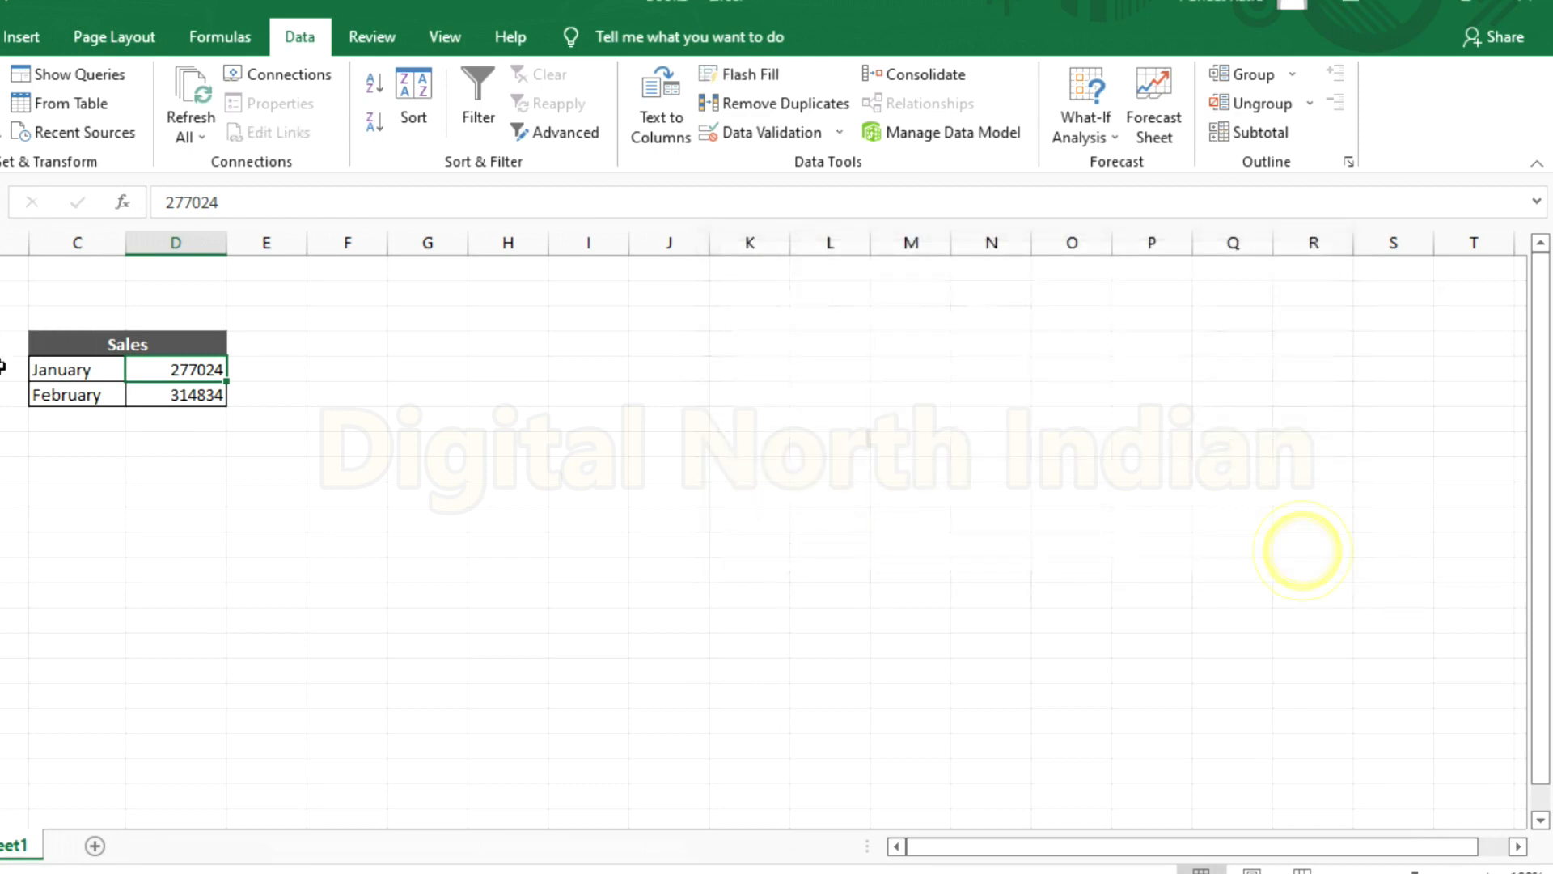
pyautogui.click(224, 394)
pyautogui.click(212, 369)
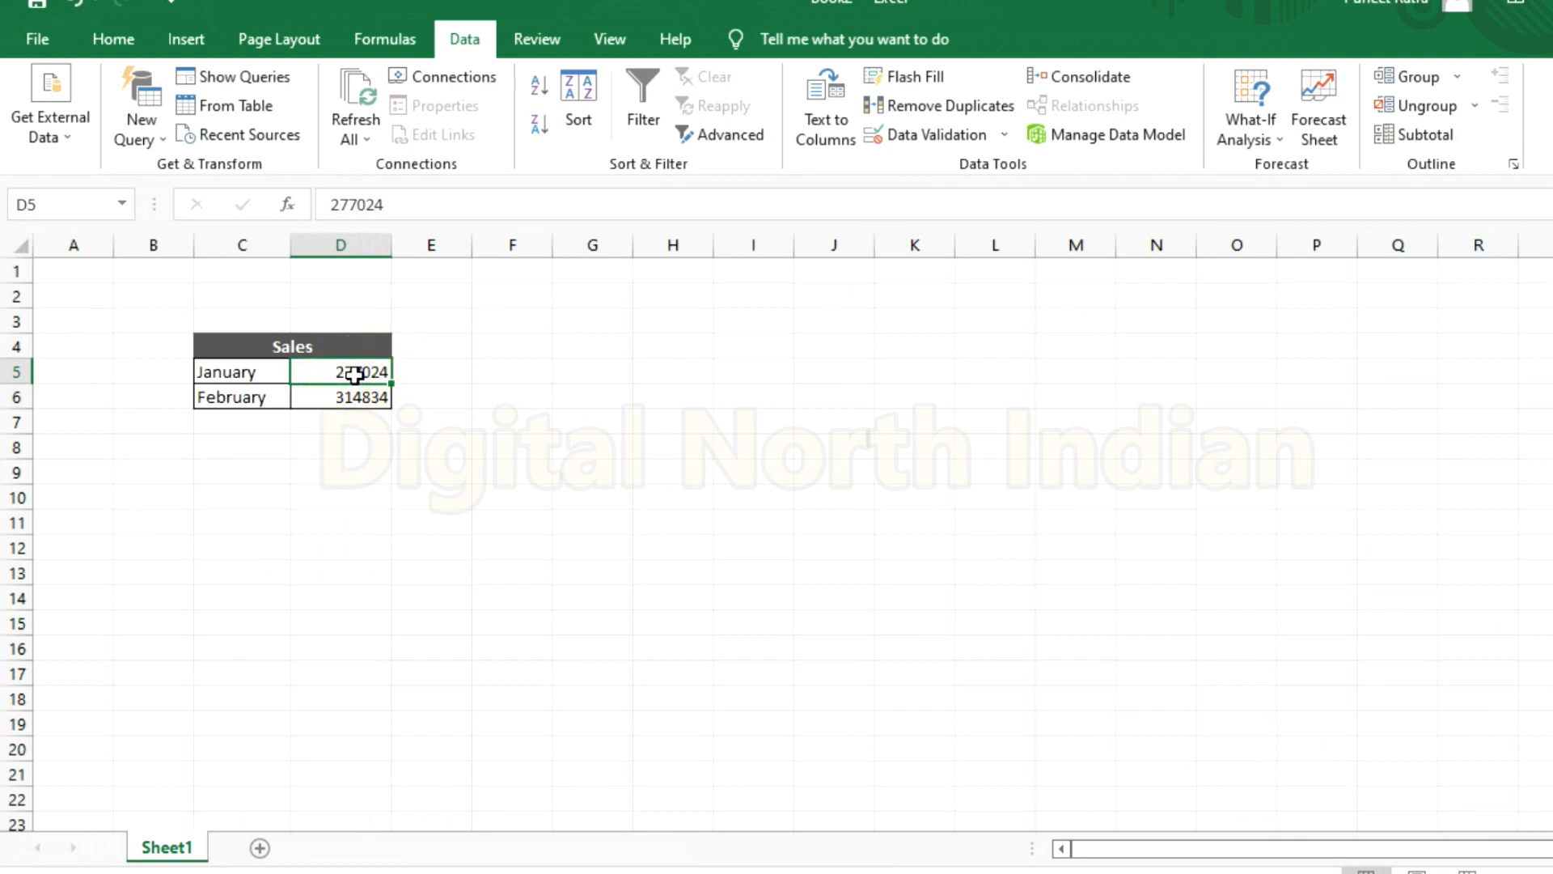
# Step: Inspect the contents of the January and February sales cells D5 and D6 for any remaining link formula
pyautogui.click(447, 204)
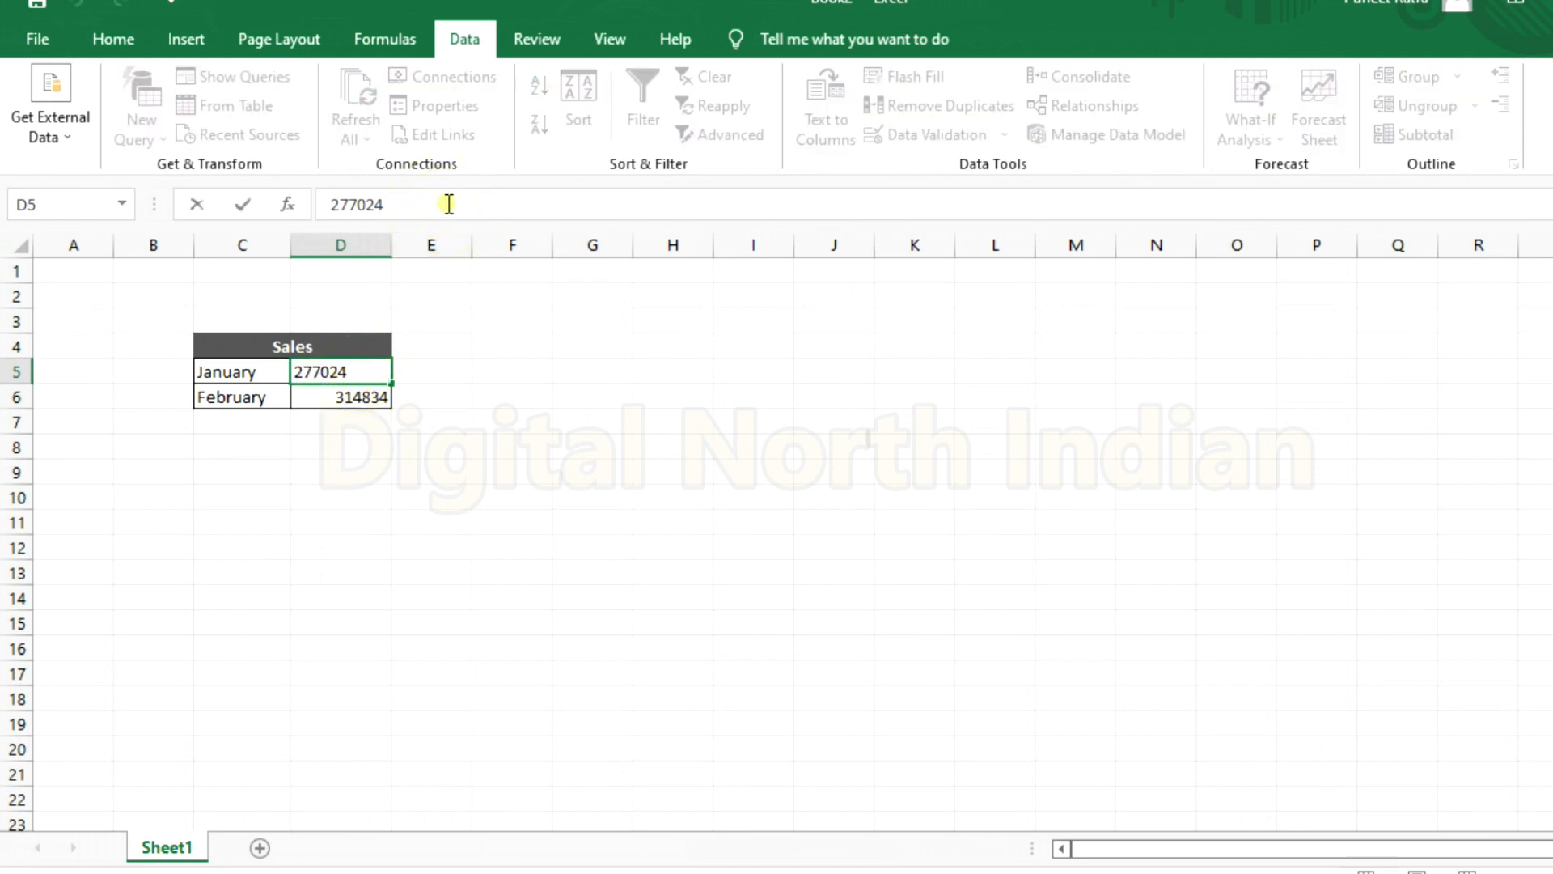
pyautogui.click(338, 395)
pyautogui.click(343, 374)
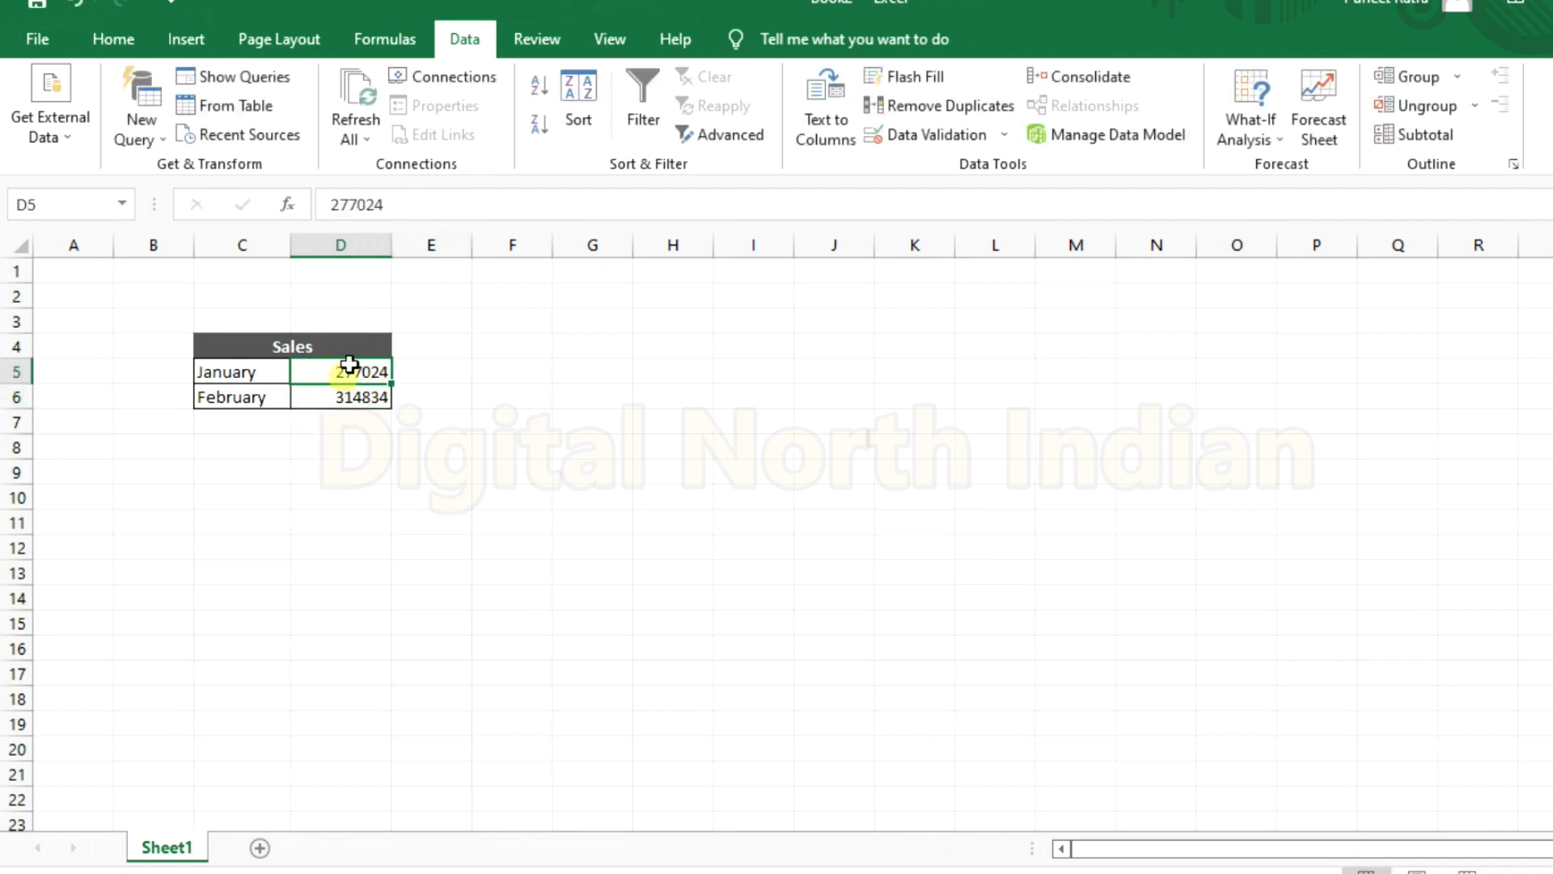
pyautogui.click(419, 205)
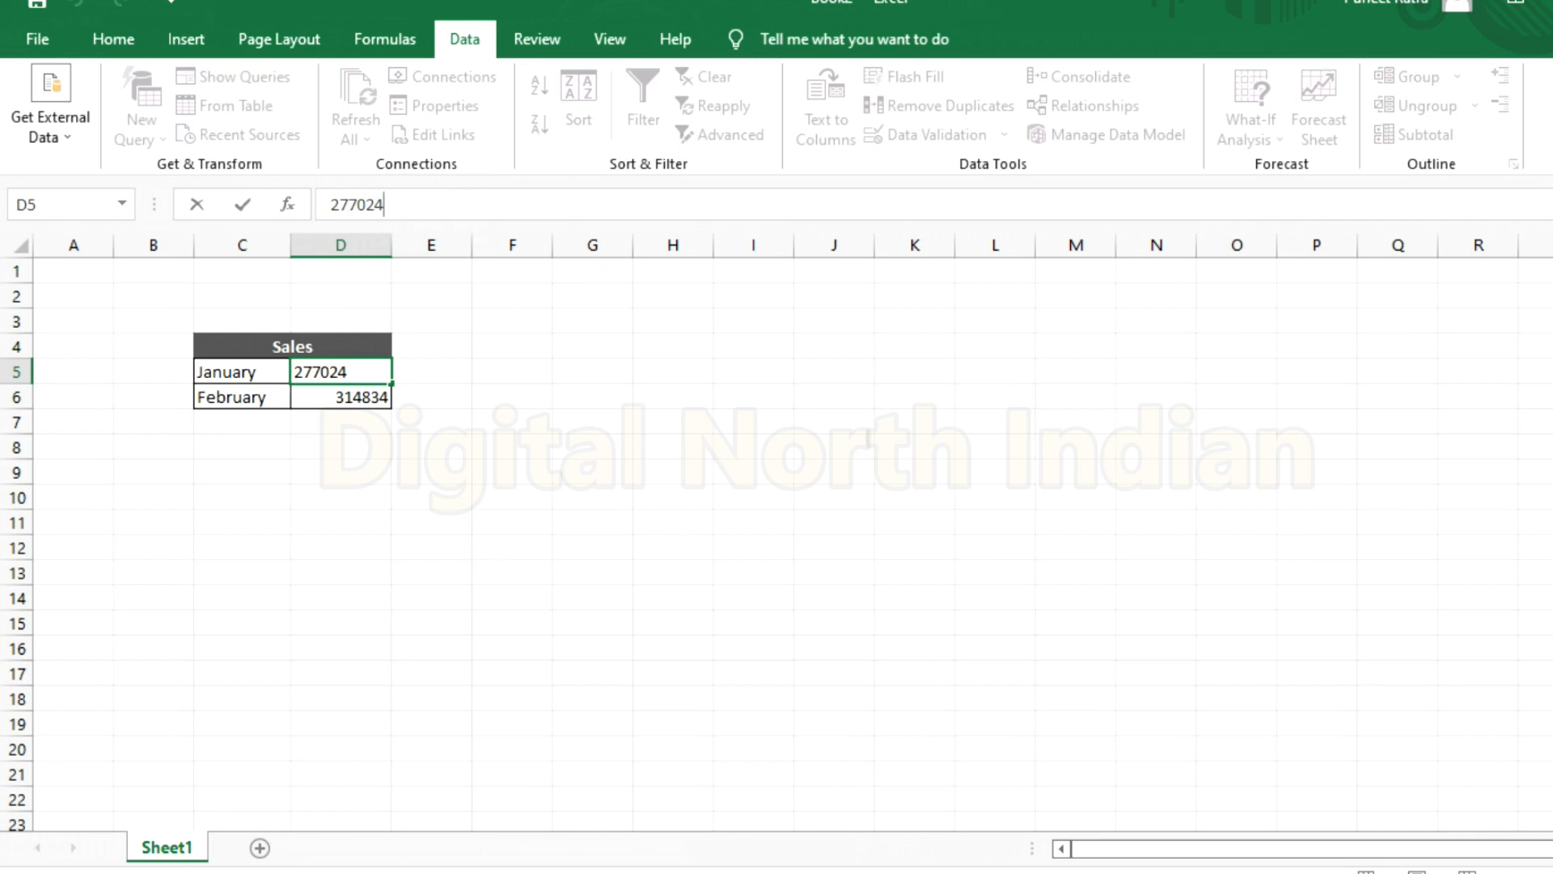
# Step: Switch to Source.xlsx and set cell D12 on the January sheet to 66666
pyautogui.click(772, 873)
pyautogui.click(658, 833)
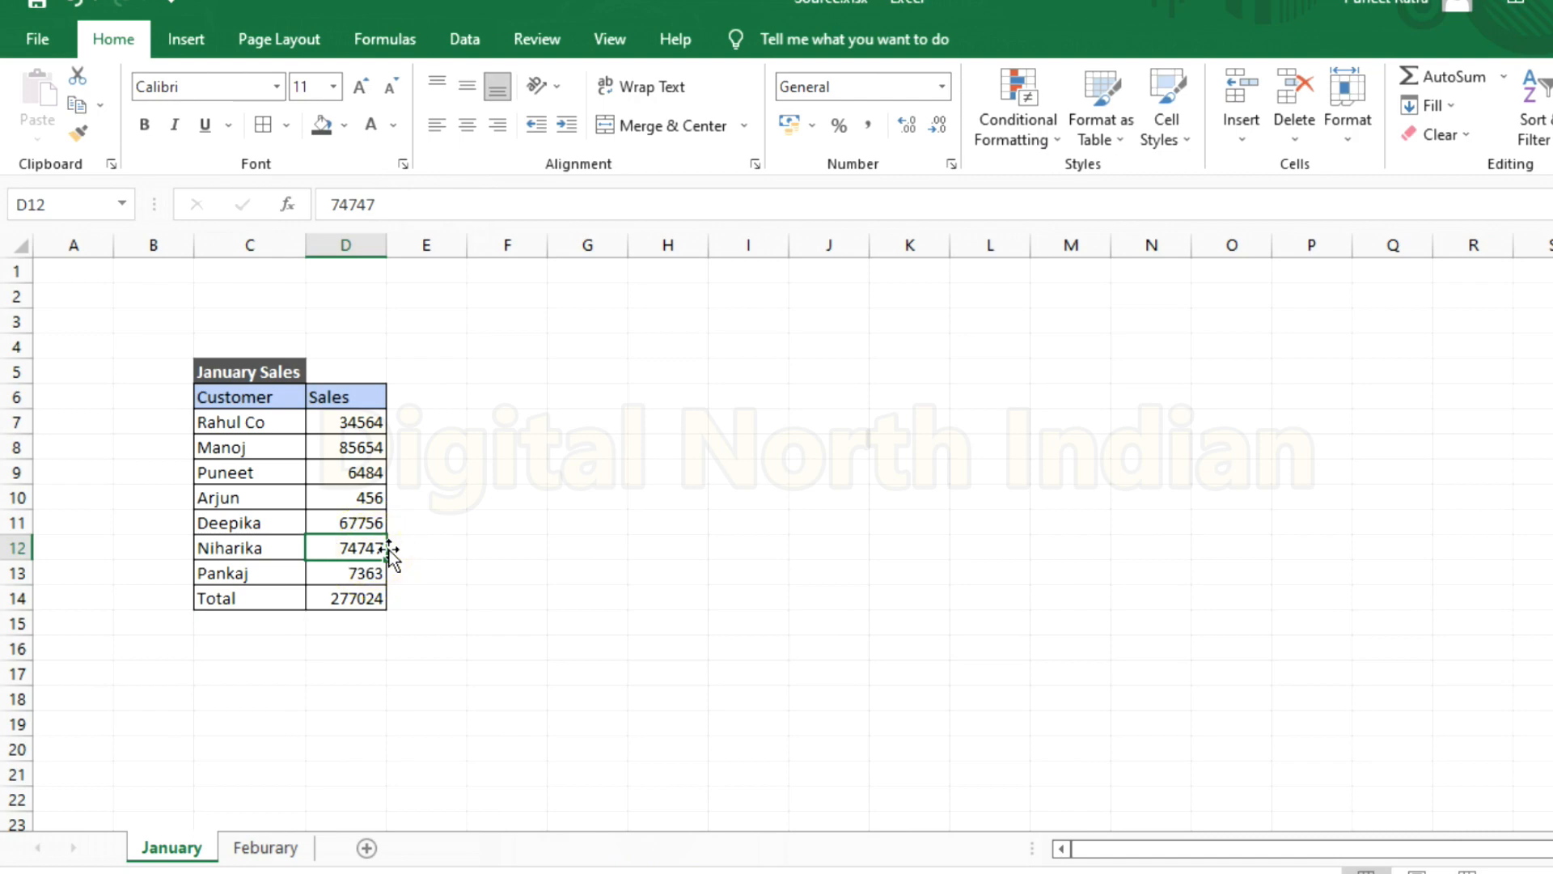
pyautogui.write('66666')
pyautogui.press('Return')
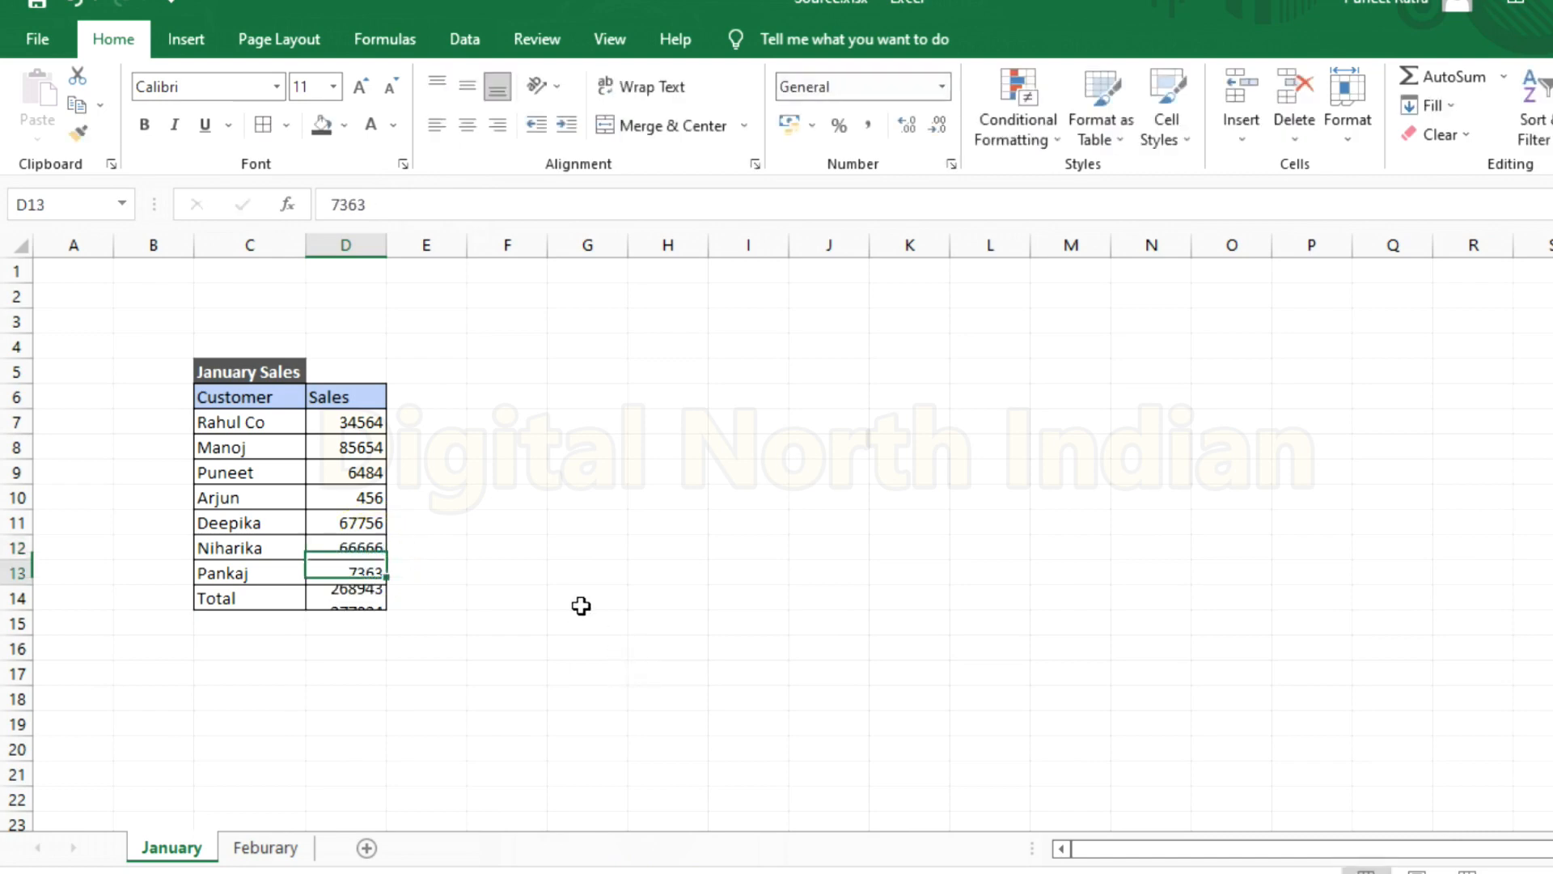
# Step: Return to Book2 and check whether sales cells D6 and D5 still follow changes in Source.xlsx
pyautogui.click(418, 837)
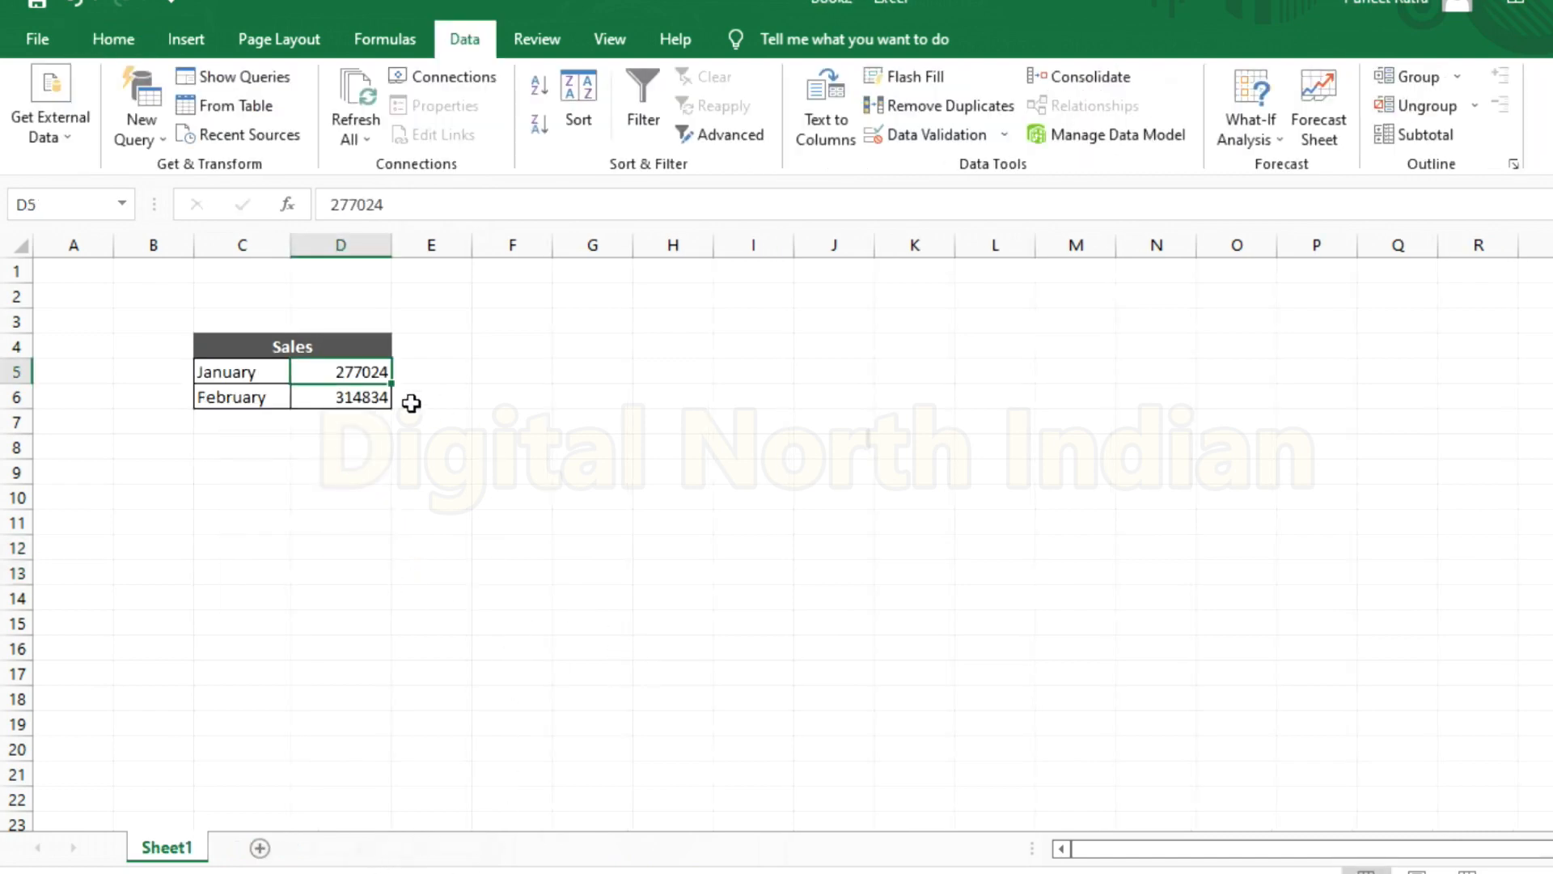
pyautogui.click(349, 405)
pyautogui.click(362, 369)
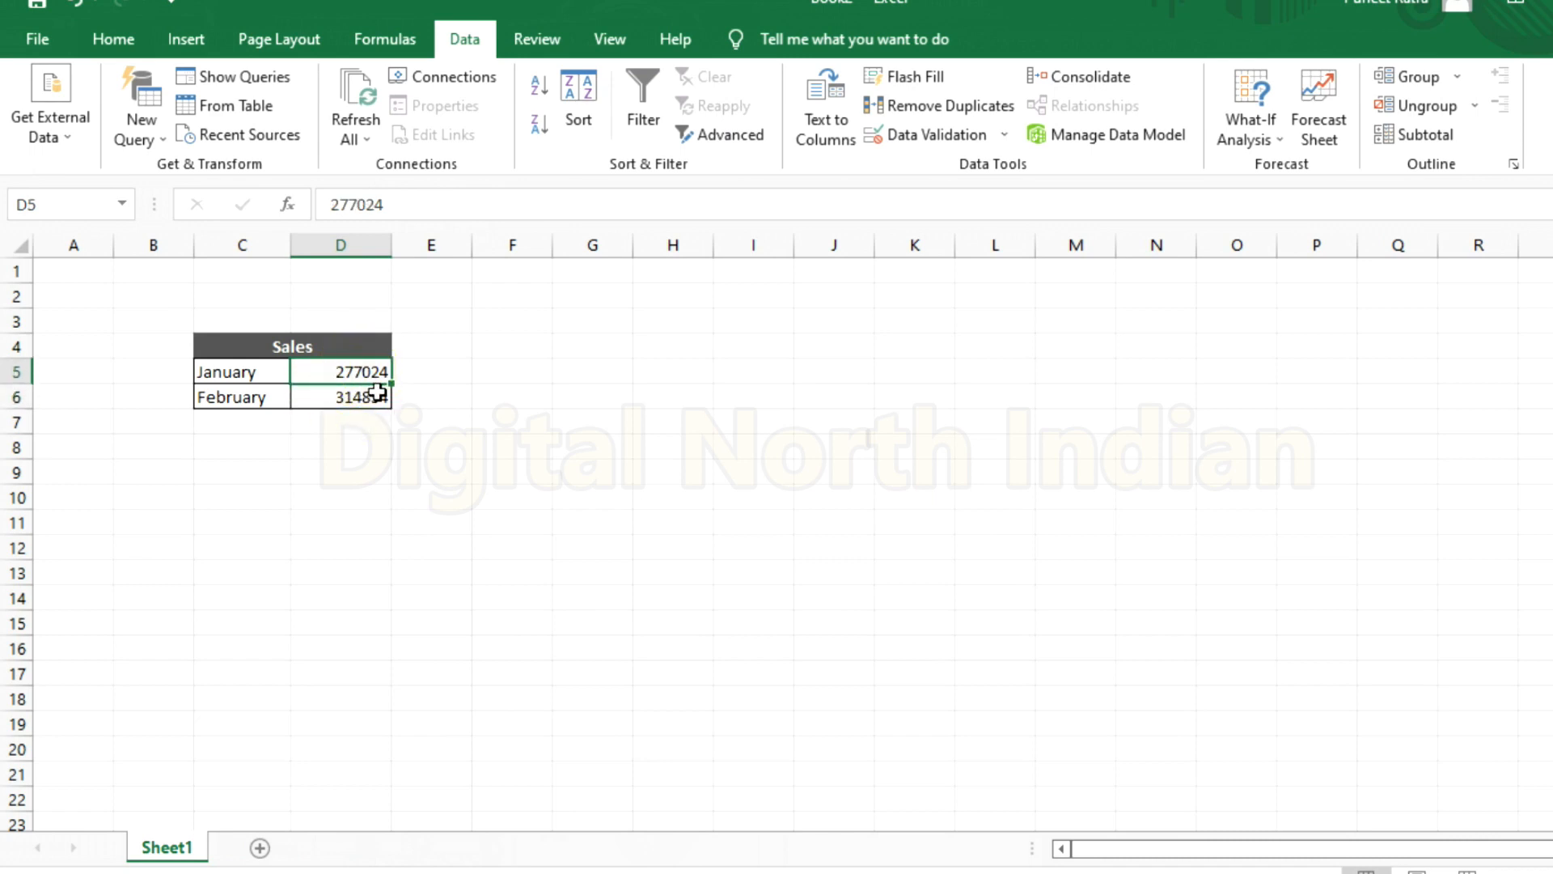